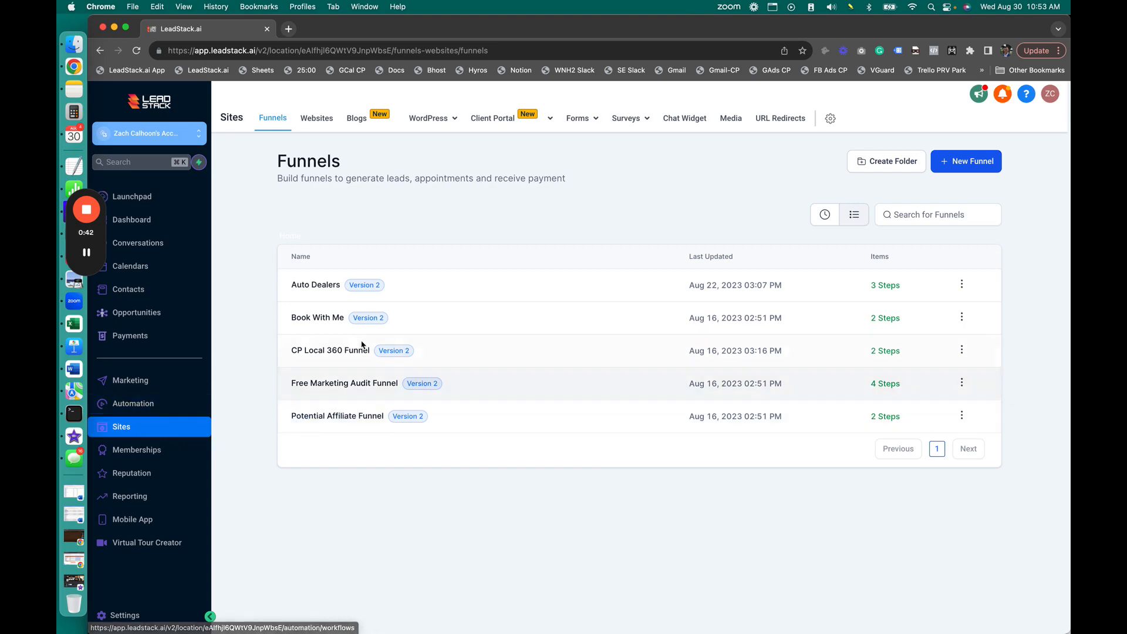
Step: Set the CP Local 360 Funnel's domain to car.cloudpanore.com and save the funnel settings
{"action": "left_click", "coordinate": [344, 352]}
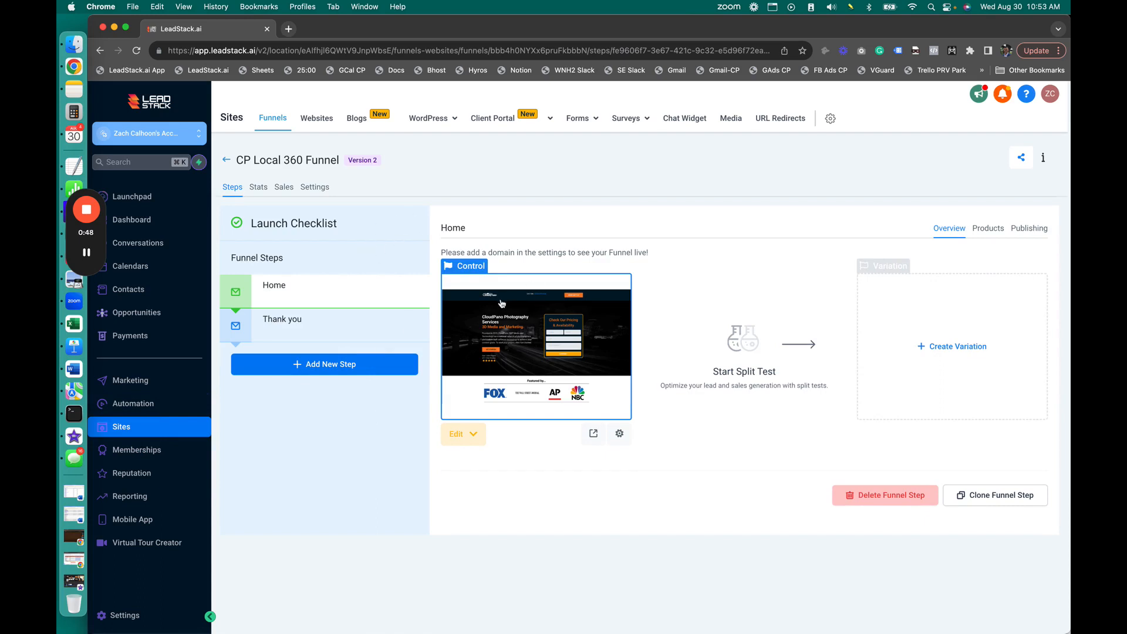
{"action": "left_click", "coordinate": [315, 187]}
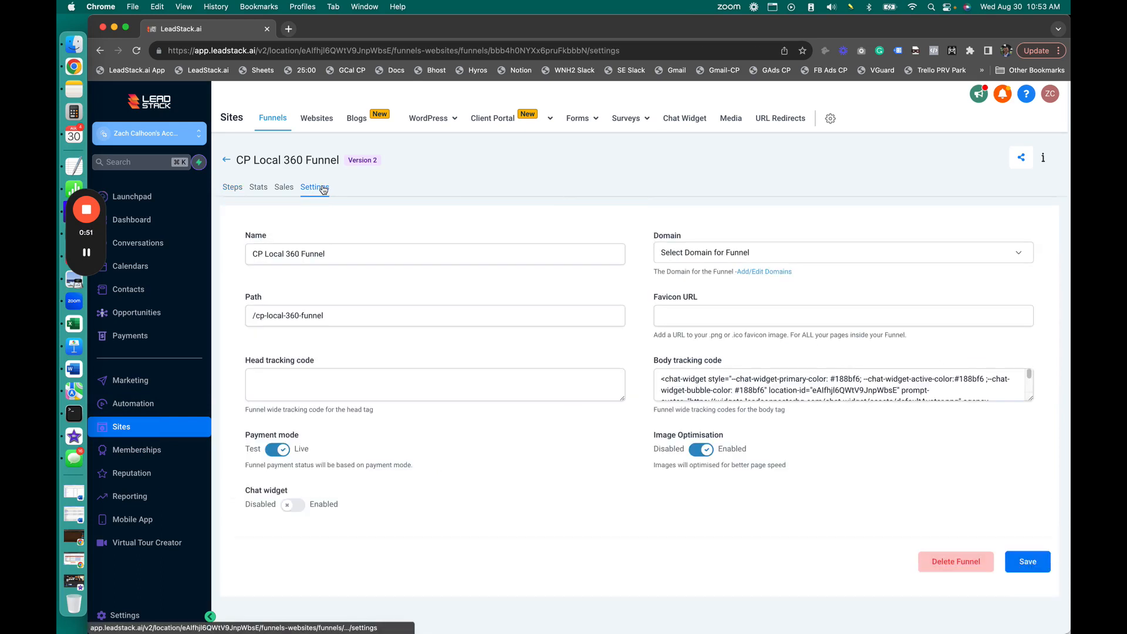
{"action": "left_click", "coordinate": [818, 253]}
{"action": "left_click", "coordinate": [736, 279]}
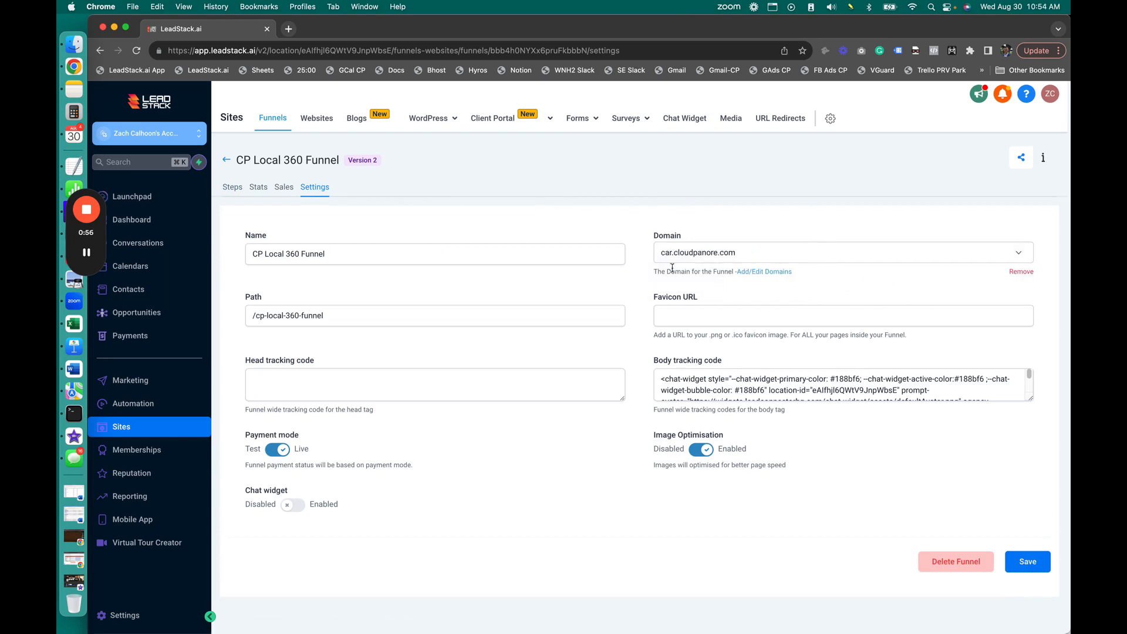
{"action": "left_click", "coordinate": [1028, 561]}
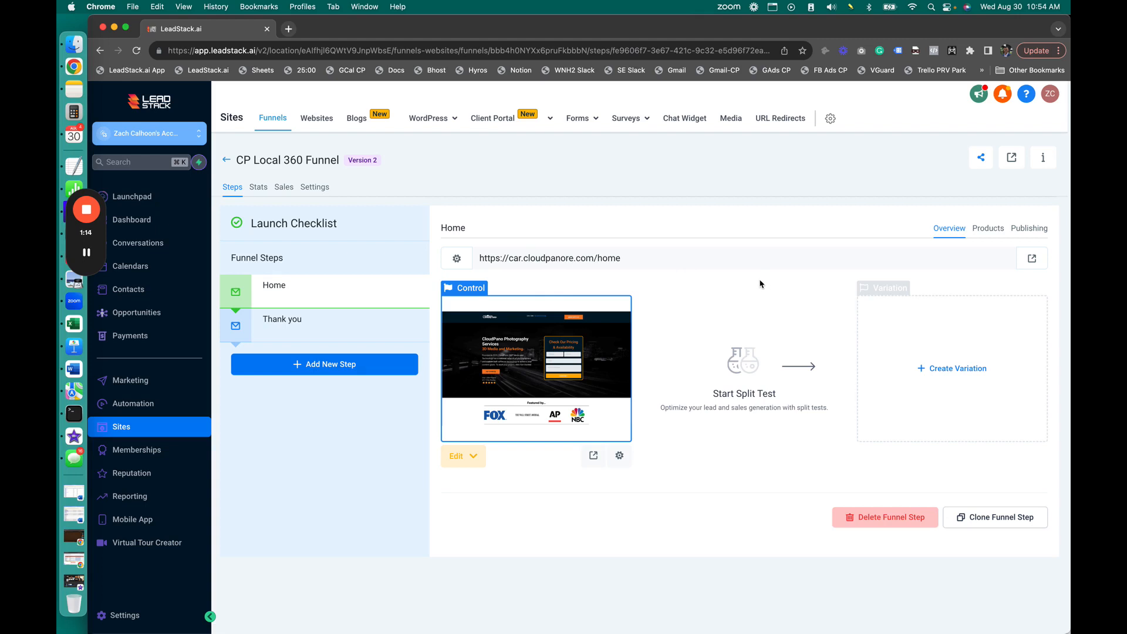
Step: Open the funnel's live Home page and dismiss the chat widget's greeting
{"action": "left_click", "coordinate": [1033, 261]}
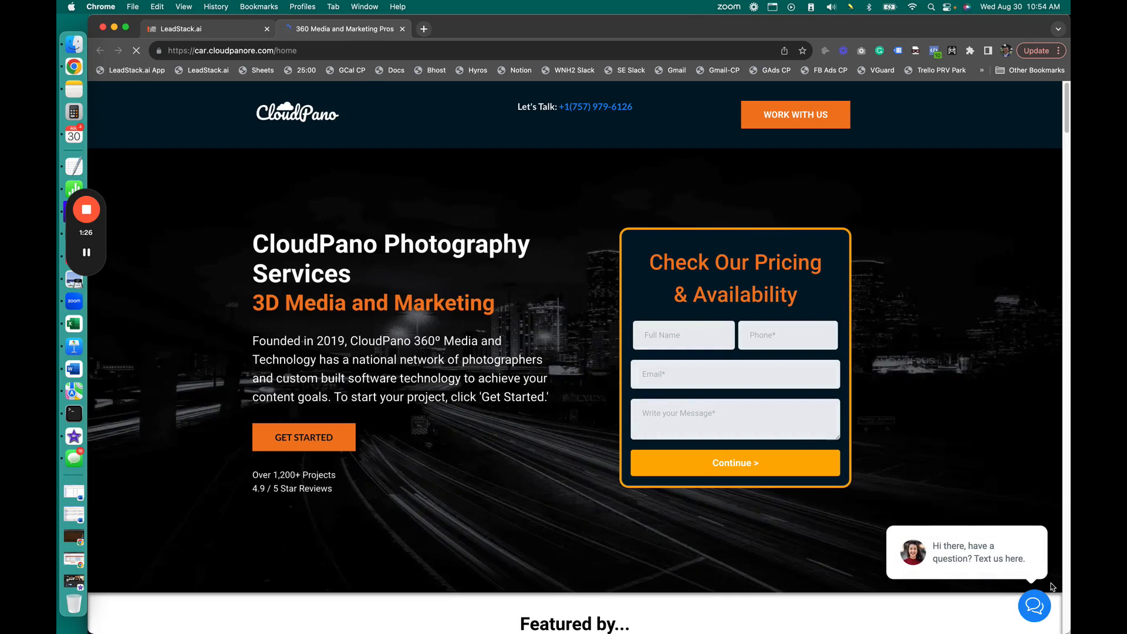
{"action": "mouse_move", "coordinate": [1000, 532]}
{"action": "left_click", "coordinate": [1030, 517]}
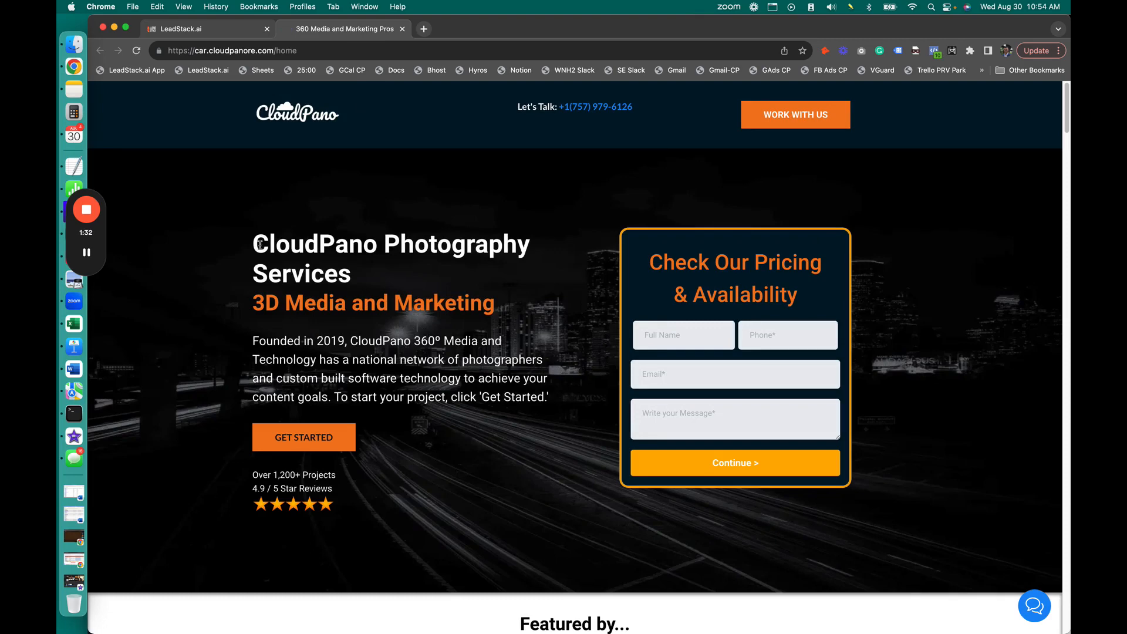
Step: Examine the Home page's headline, introductory paragraph and pricing form by highlighting each of them
{"action": "left_click_drag", "start_coordinate": [260, 244], "coordinate": [518, 300]}
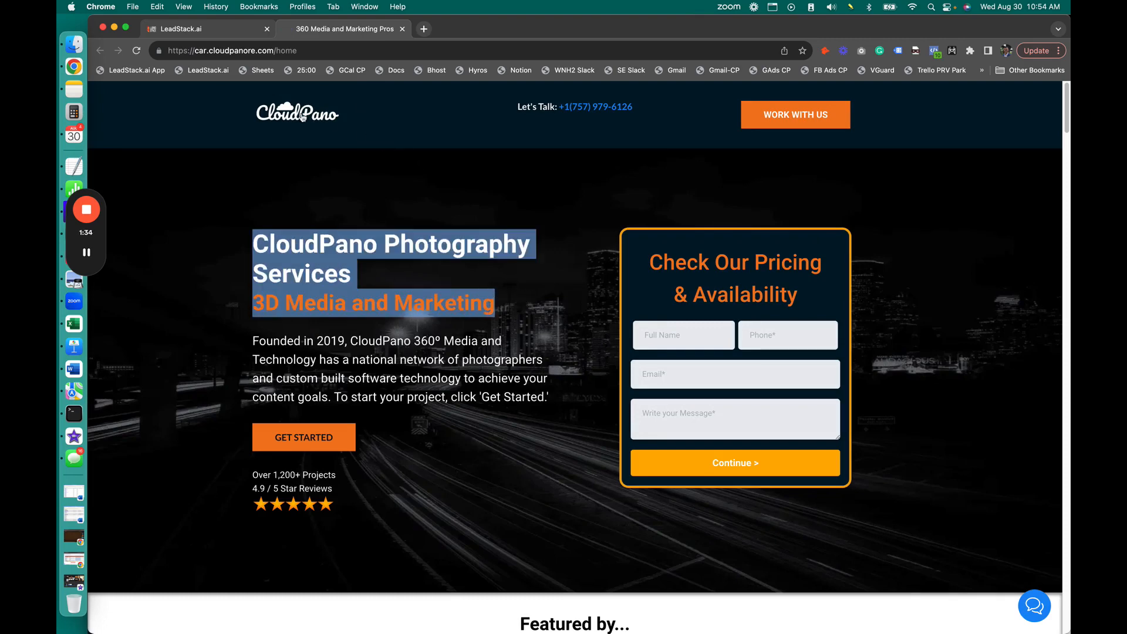
{"action": "left_click", "coordinate": [318, 371]}
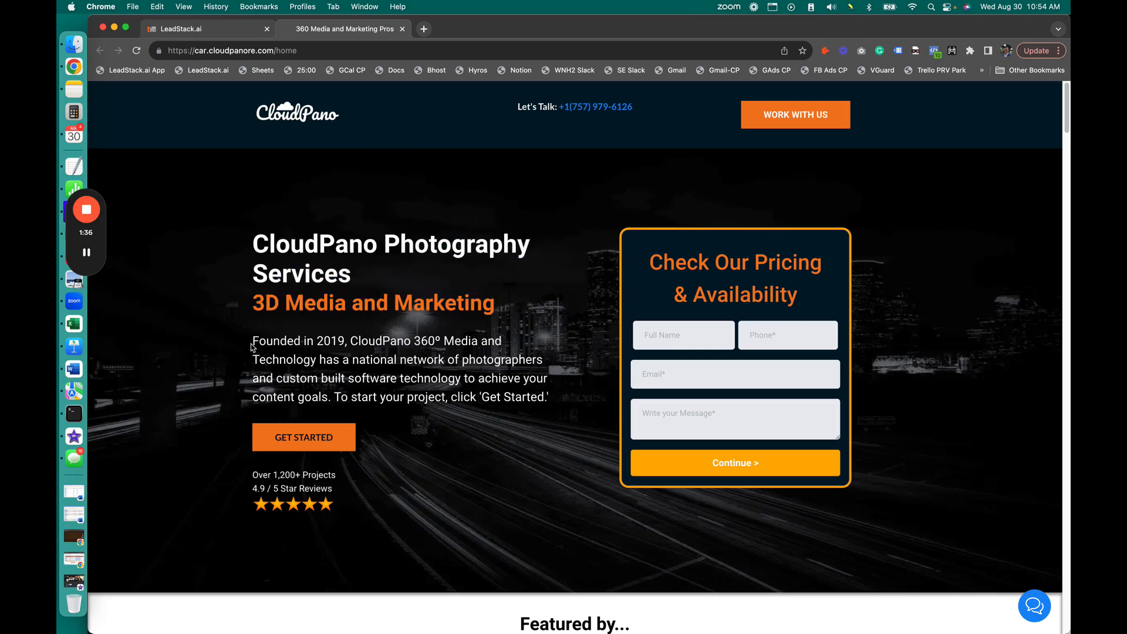
{"action": "left_click_drag", "start_coordinate": [251, 346], "coordinate": [537, 400]}
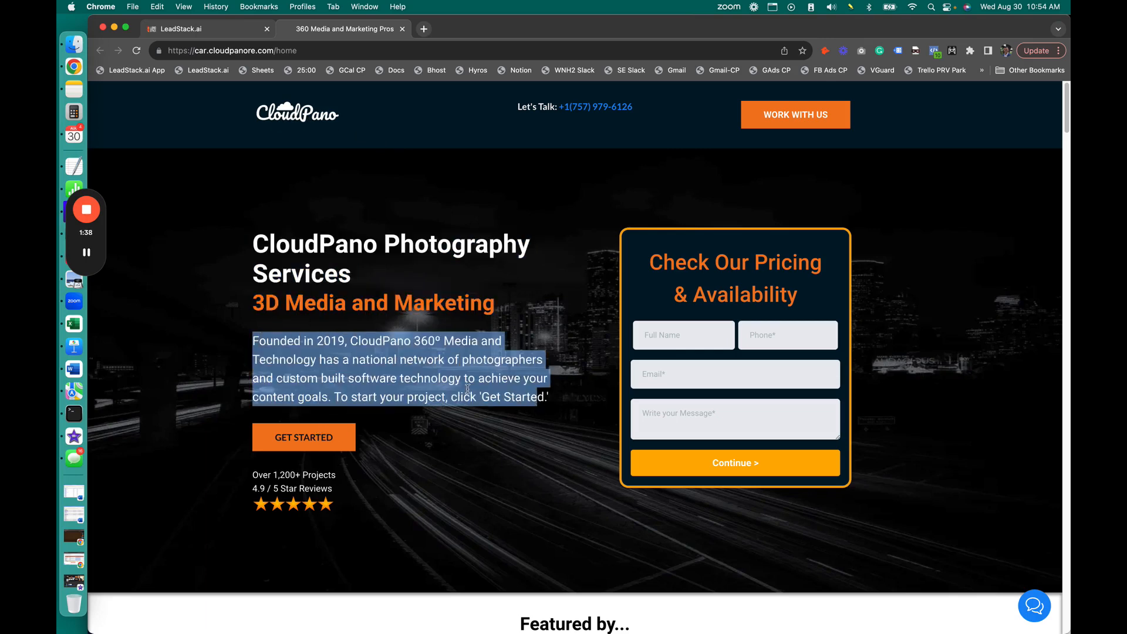
{"action": "left_click", "coordinate": [597, 291]}
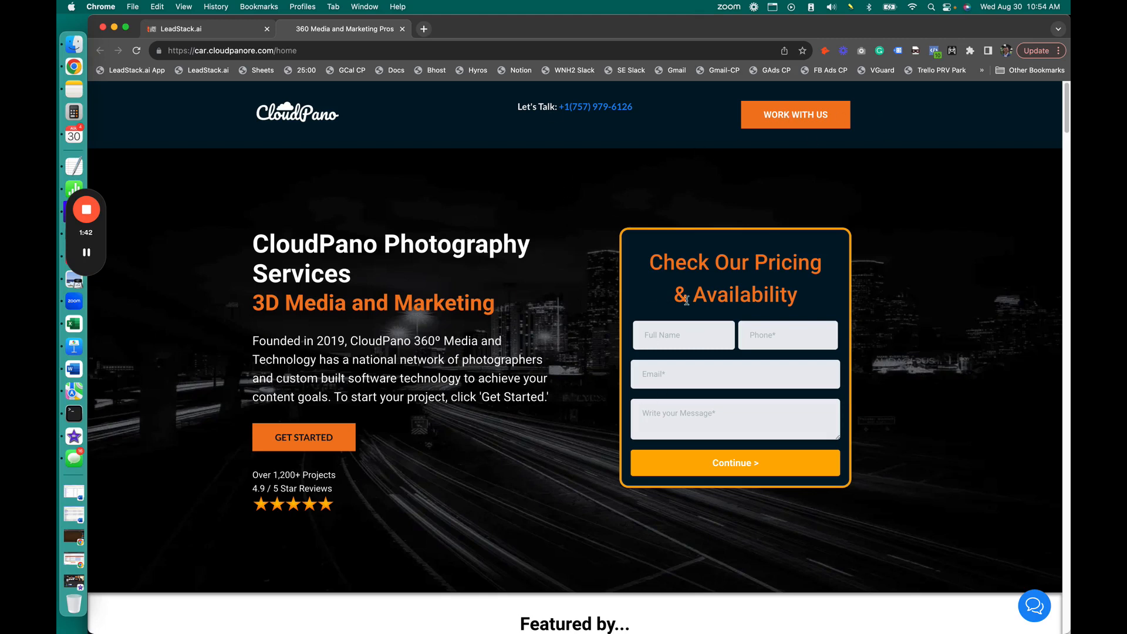
{"action": "left_click_drag", "start_coordinate": [650, 259], "coordinate": [870, 476]}
{"action": "left_click", "coordinate": [870, 476]}
Step: Fill the pricing form with the saved full name, phone number and e-mail, enter the message "hi", and submit it
{"action": "left_click", "coordinate": [655, 334]}
{"action": "left_click", "coordinate": [807, 341]}
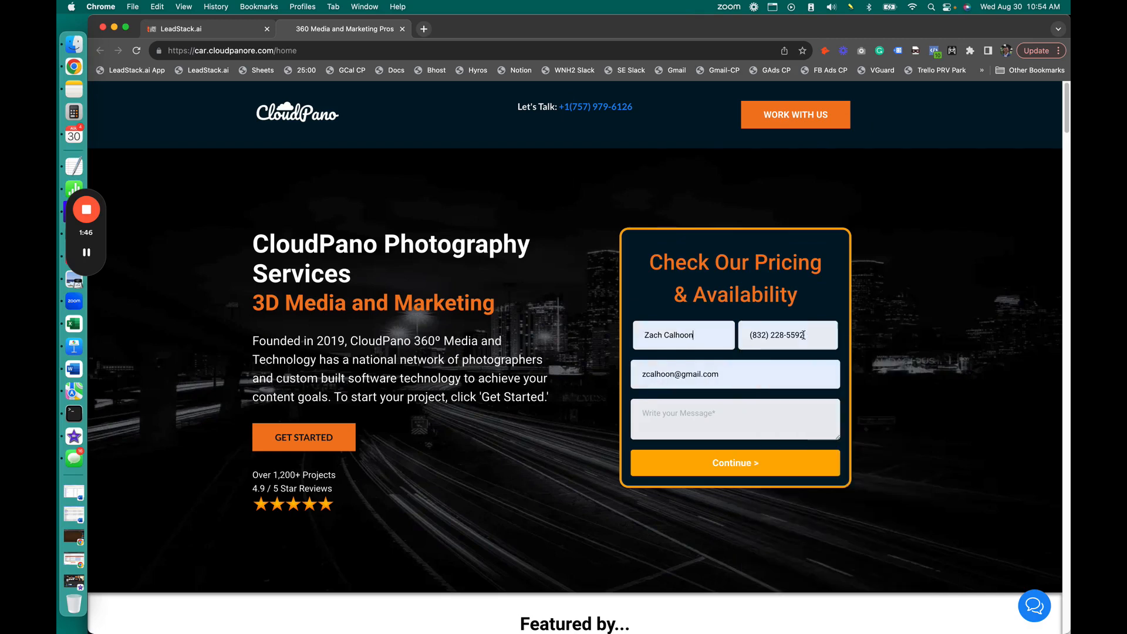
{"action": "left_click", "coordinate": [689, 419]}
{"action": "type", "text": "hi"}
{"action": "left_click", "coordinate": [703, 461]}
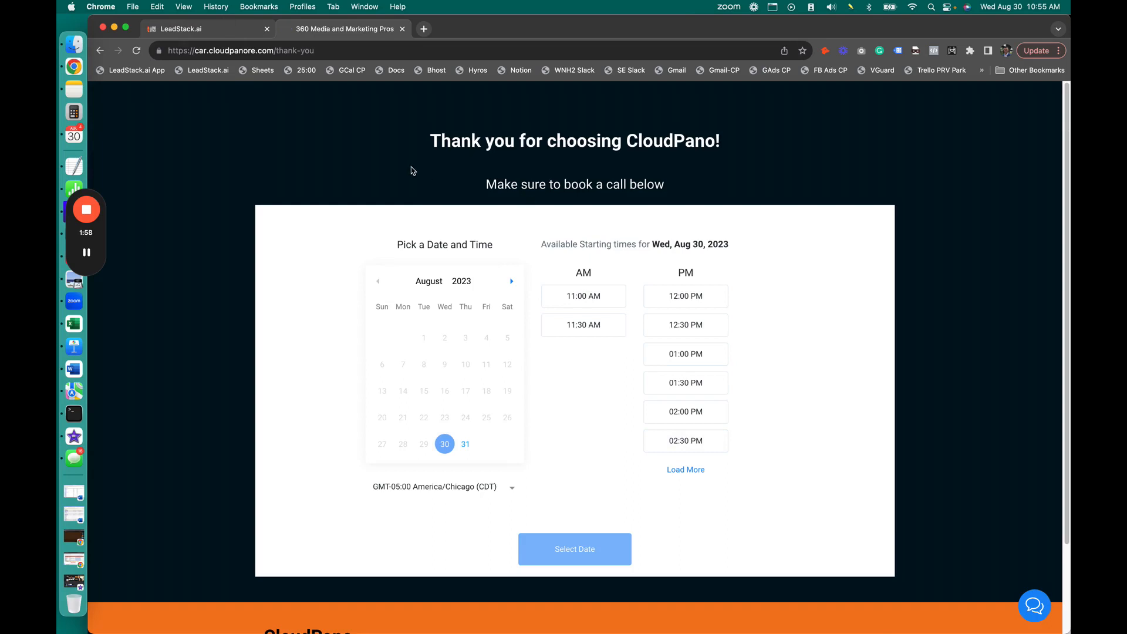
Step: Return to the funnel's Home page and examine its header, hero area and "Featured by..." logo section
{"action": "key", "text": "super+Left"}
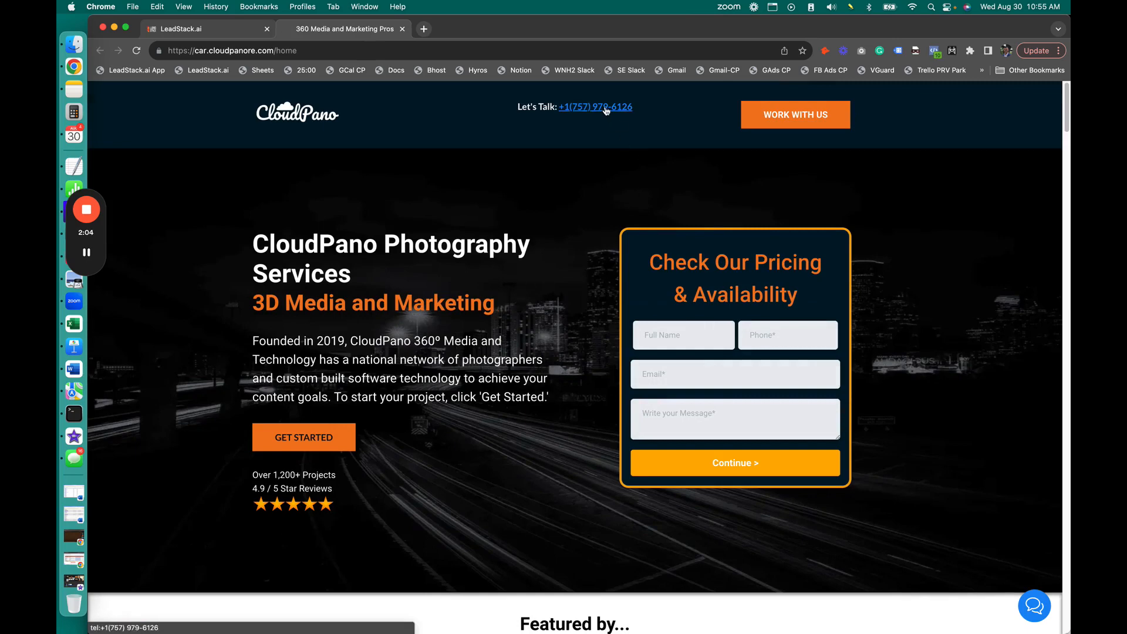
{"action": "scroll", "coordinate": [501, 317], "scroll_direction": "down", "scroll_amount": 5}
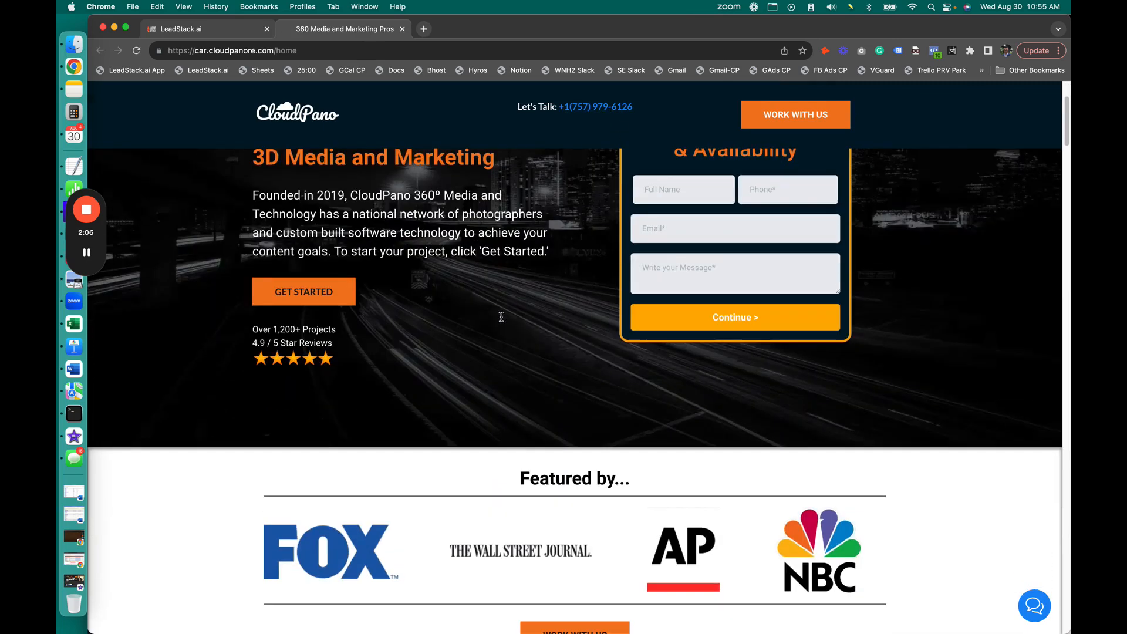
{"action": "scroll", "coordinate": [503, 318], "scroll_direction": "up", "scroll_amount": 5}
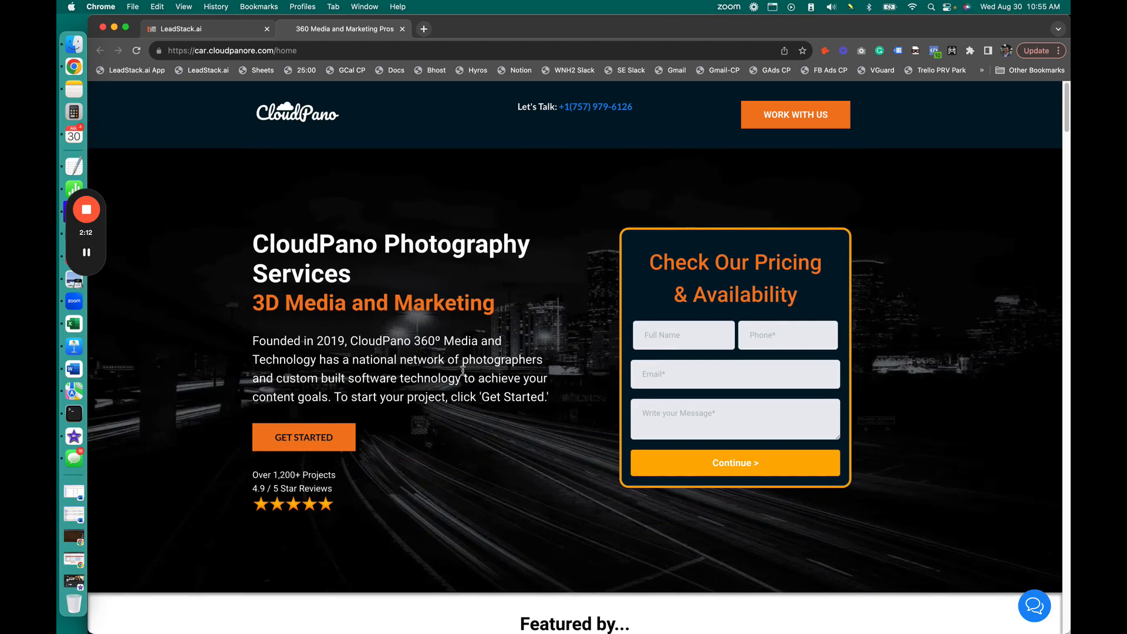
{"action": "scroll", "coordinate": [464, 375], "scroll_direction": "down", "scroll_amount": 5}
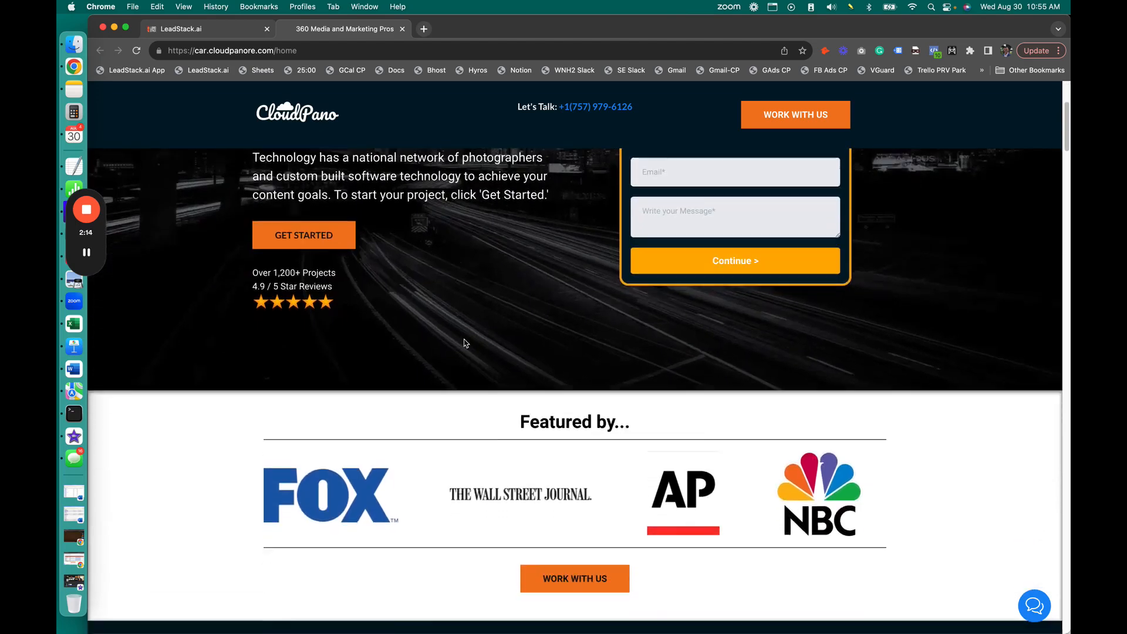
{"action": "scroll", "coordinate": [468, 341], "scroll_direction": "down", "scroll_amount": 2}
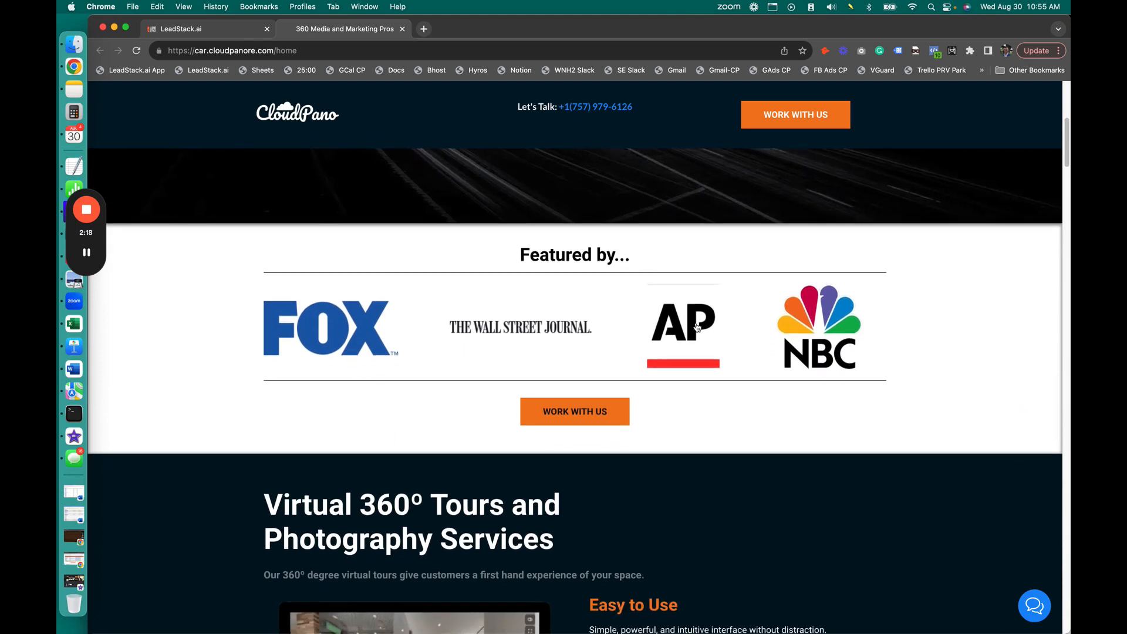
{"action": "scroll", "coordinate": [662, 415], "scroll_direction": "up", "scroll_amount": 1}
{"action": "scroll", "coordinate": [663, 416], "scroll_direction": "down", "scroll_amount": 3}
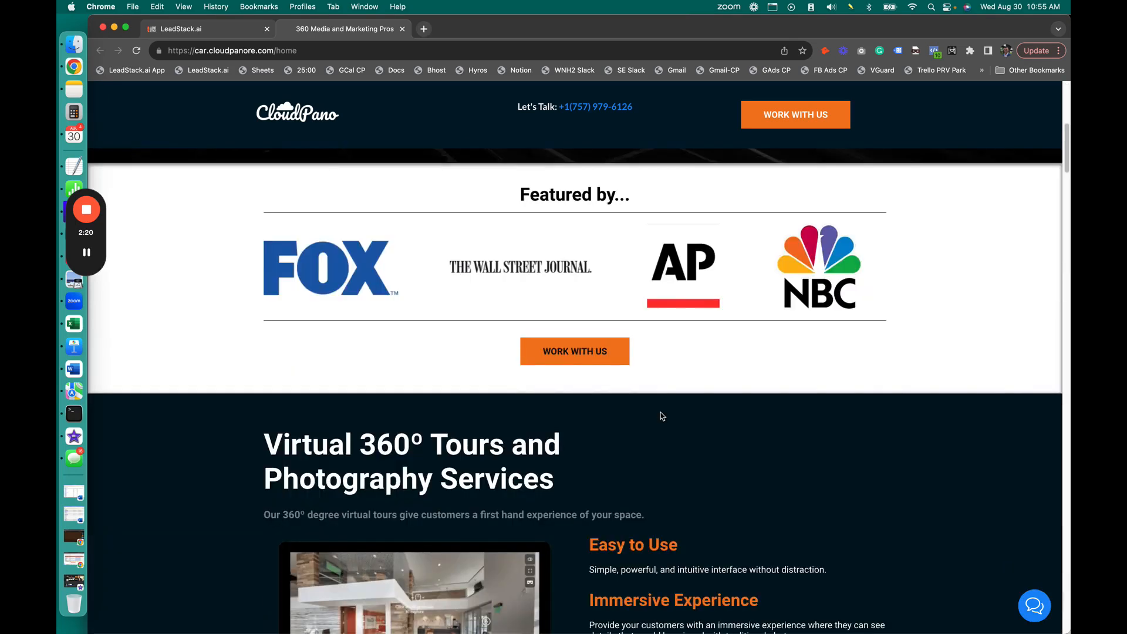
{"action": "scroll", "coordinate": [668, 387], "scroll_direction": "down", "scroll_amount": 5}
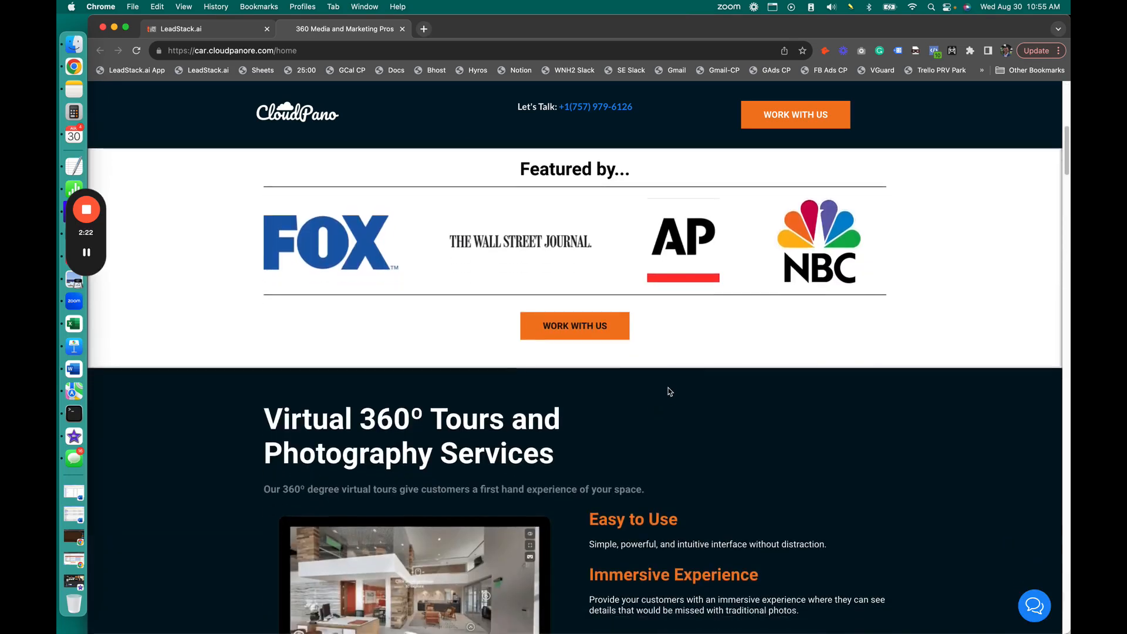
{"action": "scroll", "coordinate": [666, 327], "scroll_direction": "up", "scroll_amount": 10}
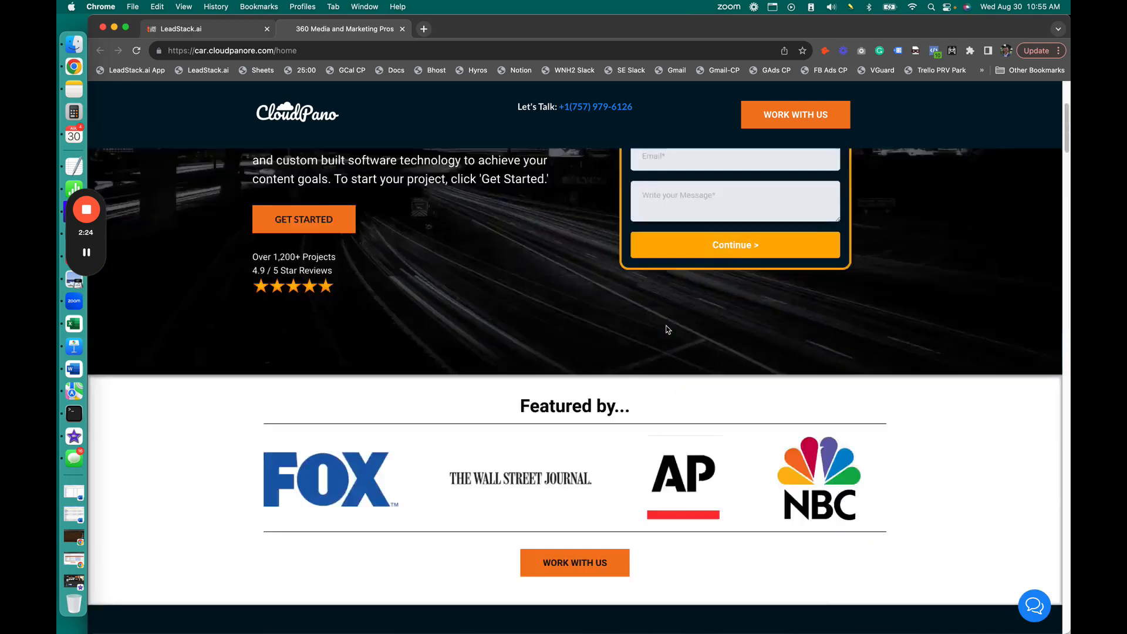
{"action": "scroll", "coordinate": [502, 370], "scroll_direction": "down", "scroll_amount": 6}
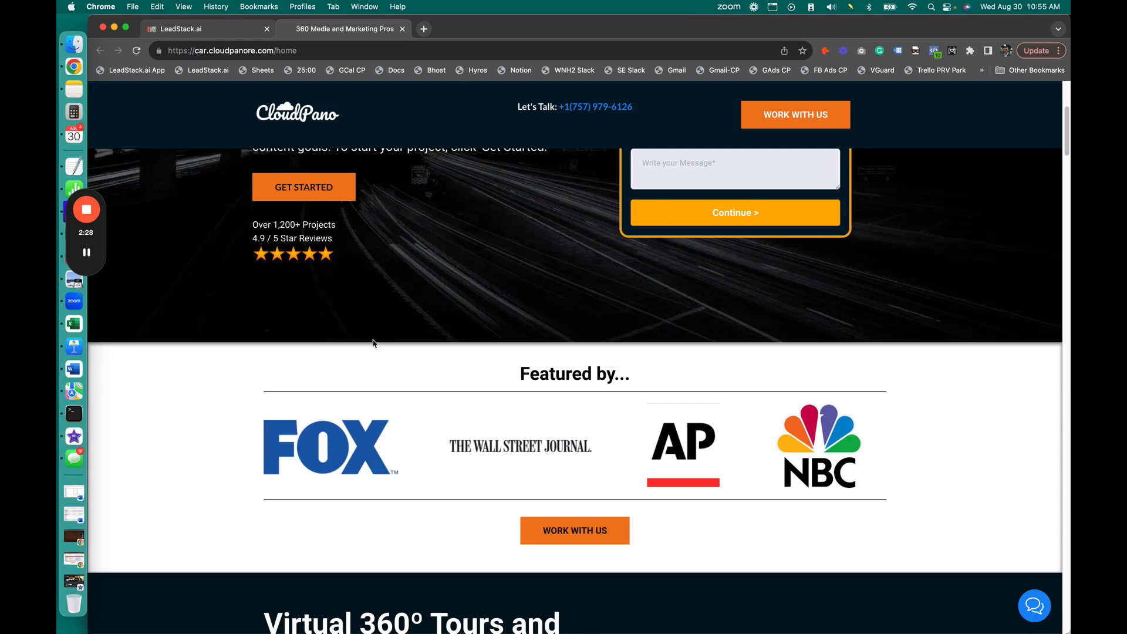
Step: Examine the virtual tours and About CloudPano sections, highlighting the customer names in the About text
{"action": "scroll", "coordinate": [549, 334], "scroll_direction": "down", "scroll_amount": 8}
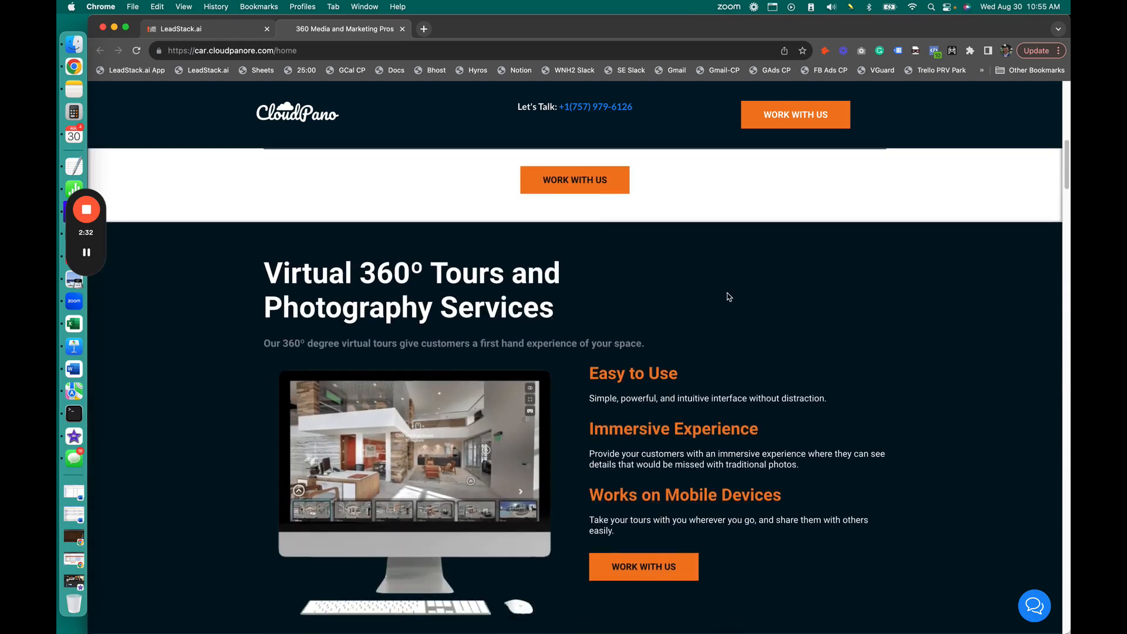
{"action": "scroll", "coordinate": [773, 432], "scroll_direction": "down", "scroll_amount": 4}
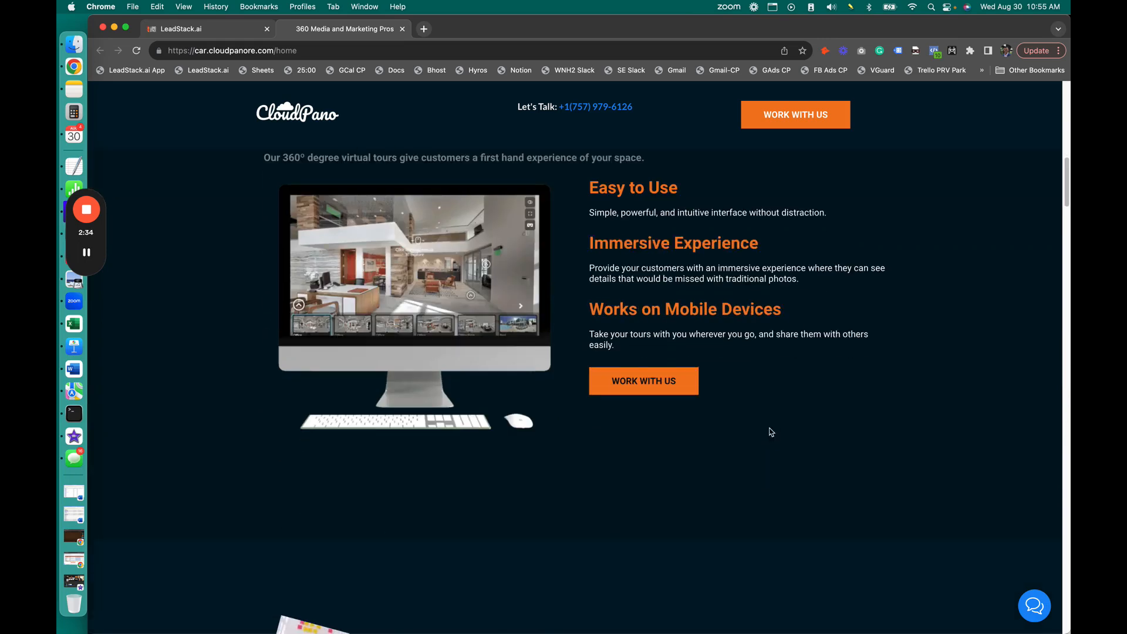
{"action": "scroll", "coordinate": [772, 432], "scroll_direction": "down", "scroll_amount": 8}
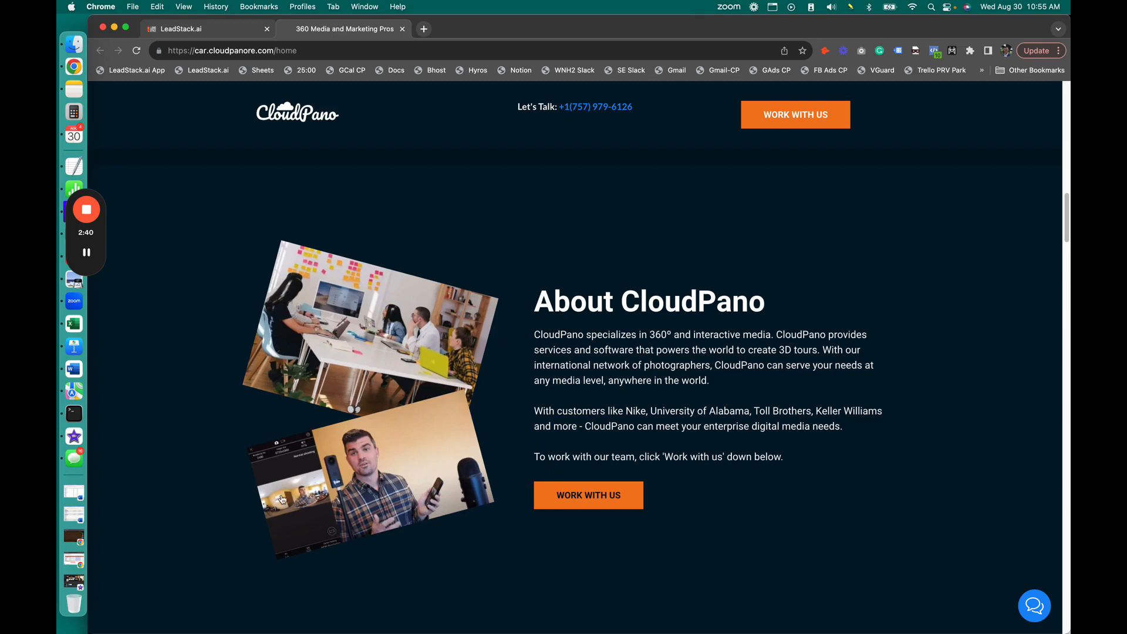
{"action": "scroll", "coordinate": [679, 384], "scroll_direction": "down", "scroll_amount": 3}
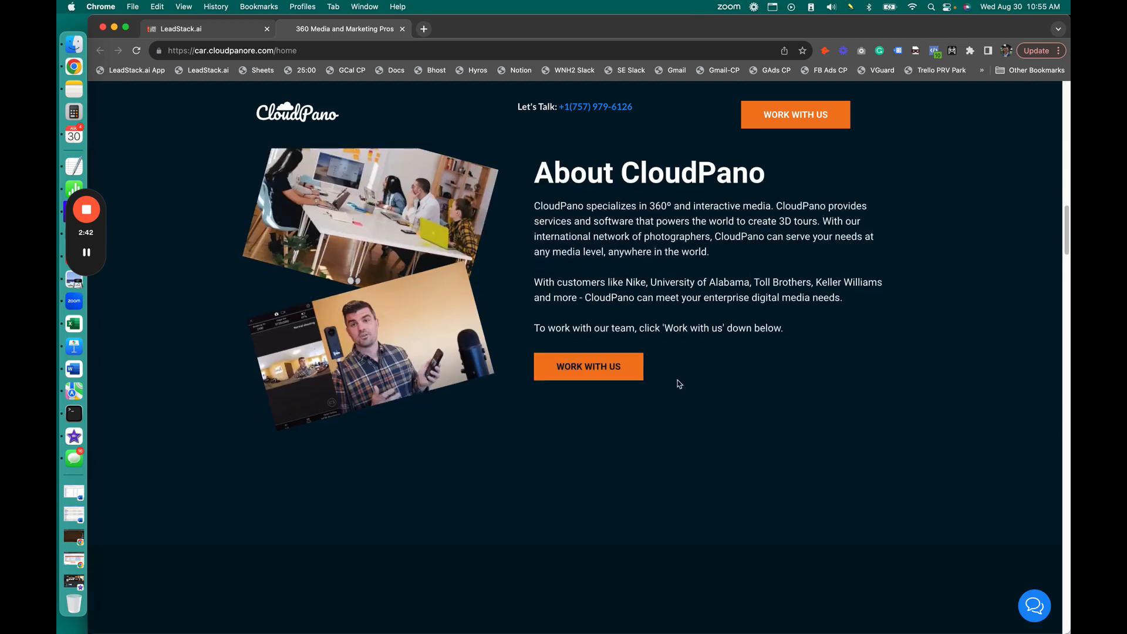
{"action": "scroll", "coordinate": [717, 355], "scroll_direction": "down", "scroll_amount": 3}
{"action": "scroll", "coordinate": [682, 277], "scroll_direction": "up", "scroll_amount": 3}
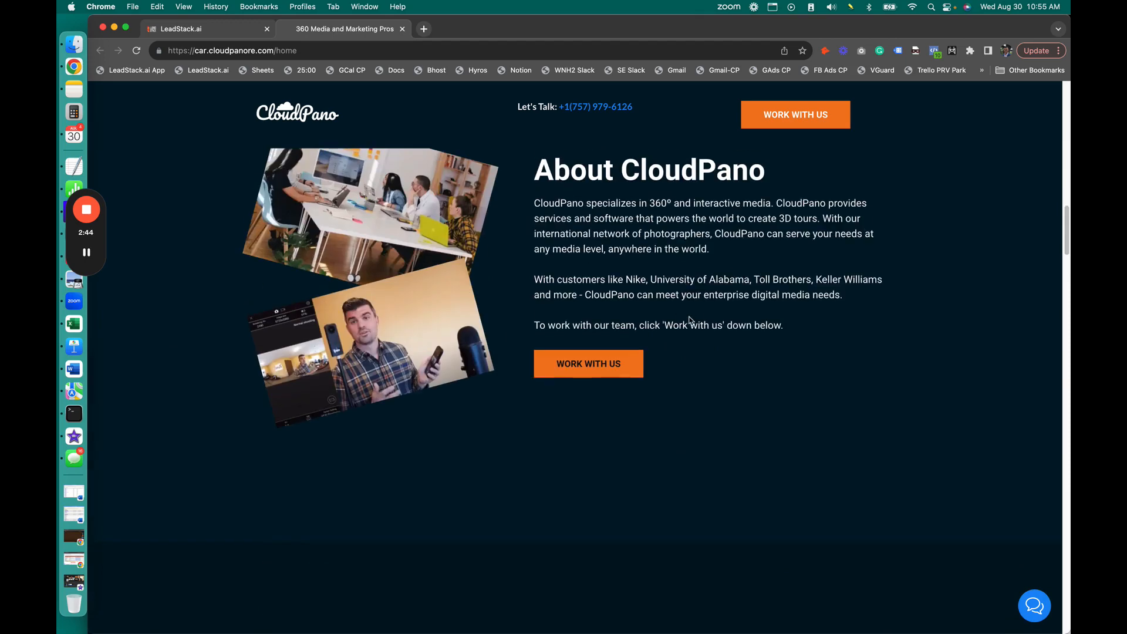
{"action": "left_click_drag", "start_coordinate": [626, 282], "coordinate": [851, 278]}
{"action": "left_click", "coordinate": [800, 291]}
Step: Review the National Network, Enterprise Level Integrations and 360º Photography Portfolio sections, highlighting the National Network heading
{"action": "scroll", "coordinate": [763, 334], "scroll_direction": "down", "scroll_amount": 6}
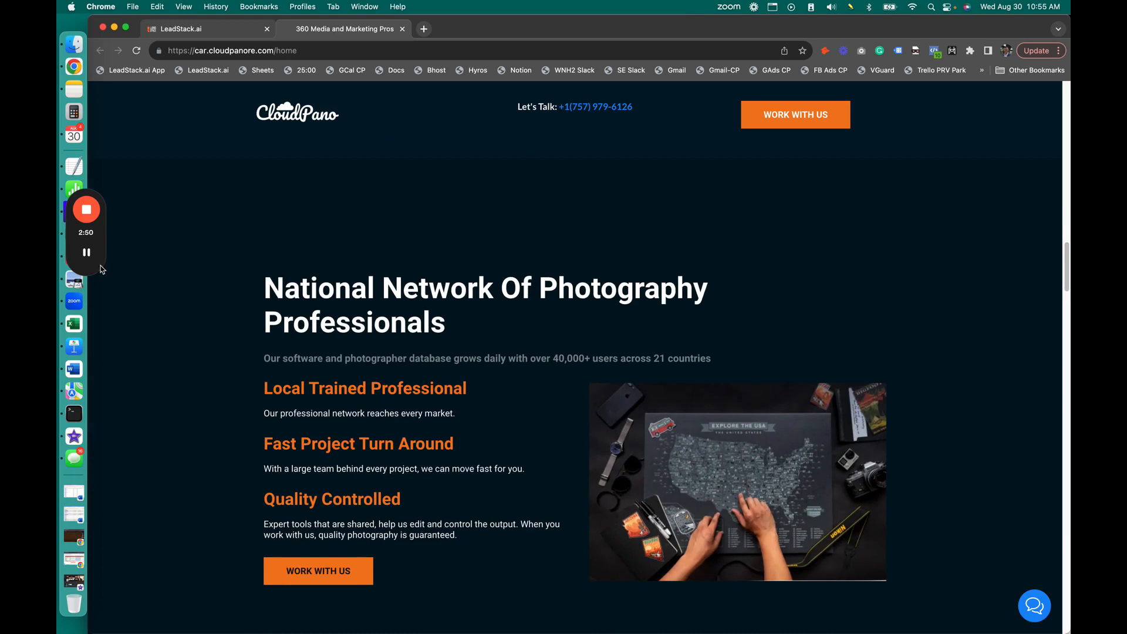
{"action": "scroll", "coordinate": [414, 303], "scroll_direction": "down", "scroll_amount": 2}
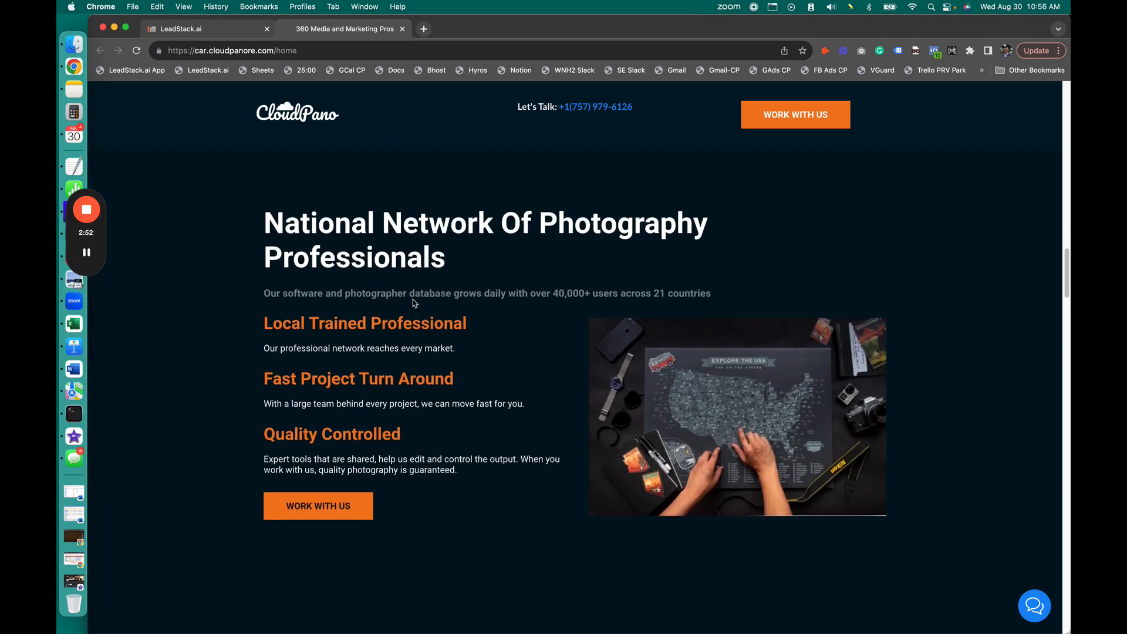
{"action": "left_click_drag", "start_coordinate": [284, 223], "coordinate": [469, 272]}
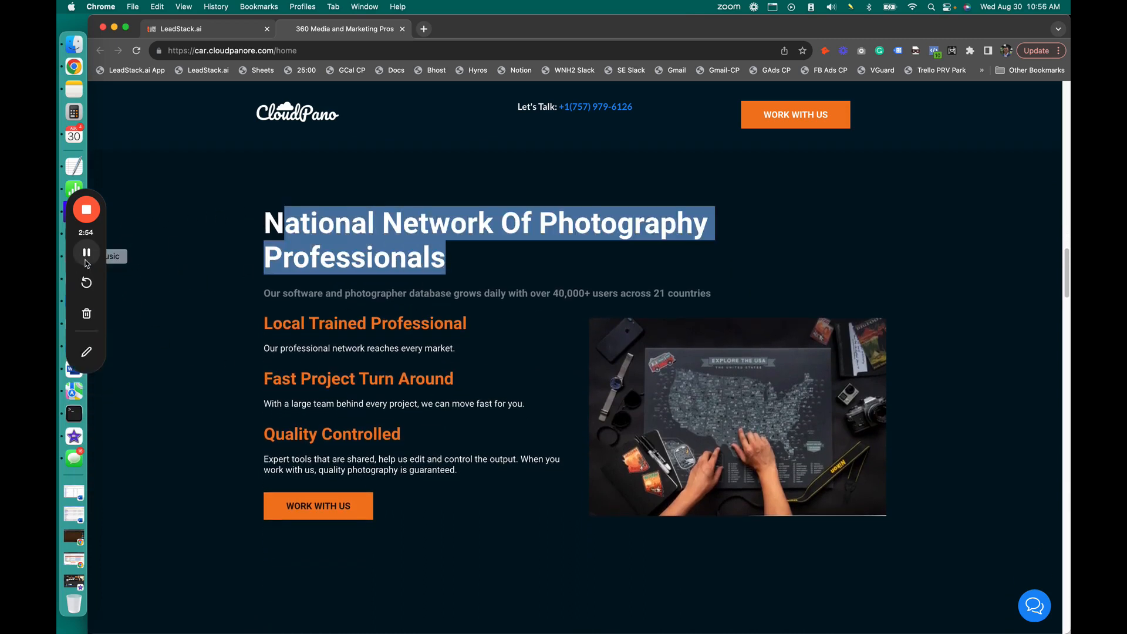
{"action": "scroll", "coordinate": [410, 361], "scroll_direction": "down", "scroll_amount": 10}
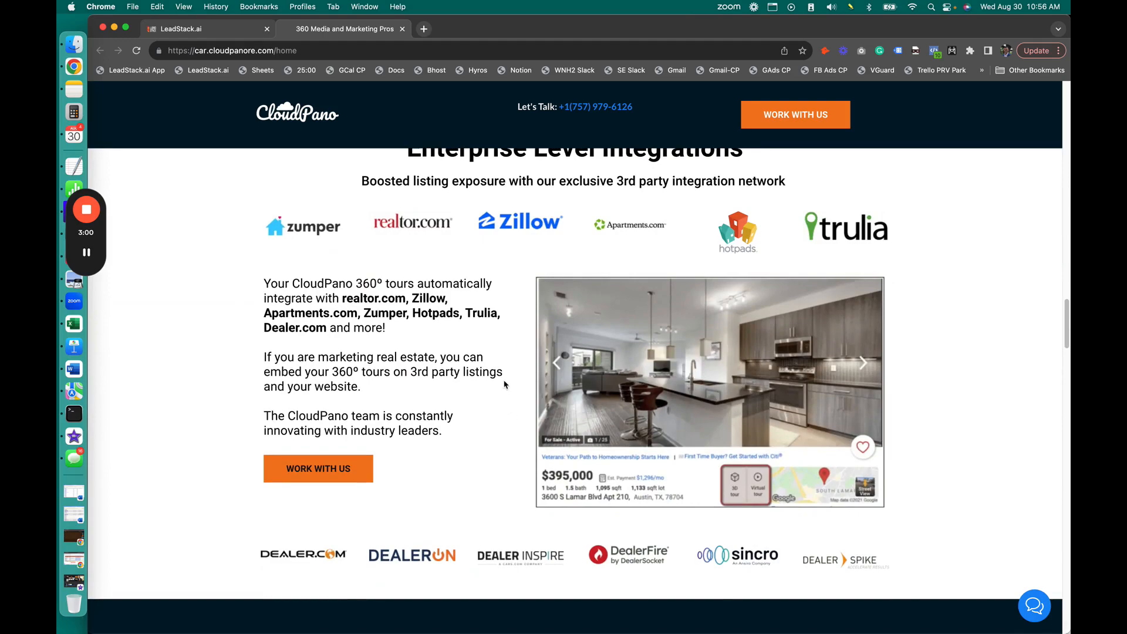
{"action": "scroll", "coordinate": [505, 385], "scroll_direction": "down", "scroll_amount": 5}
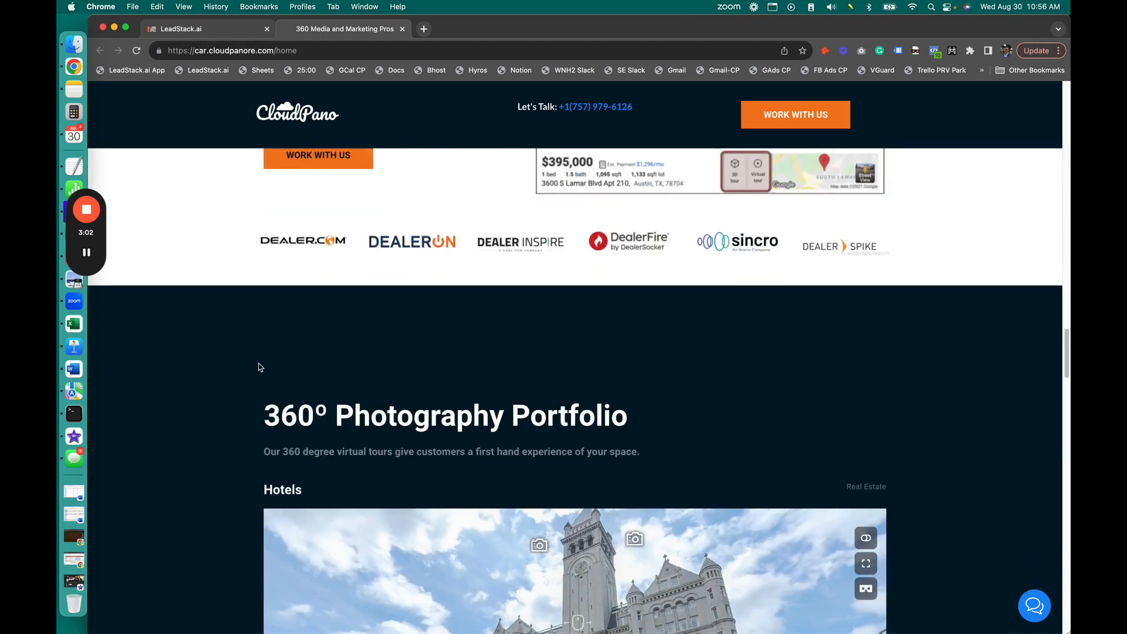
{"action": "scroll", "coordinate": [245, 360], "scroll_direction": "down", "scroll_amount": 3}
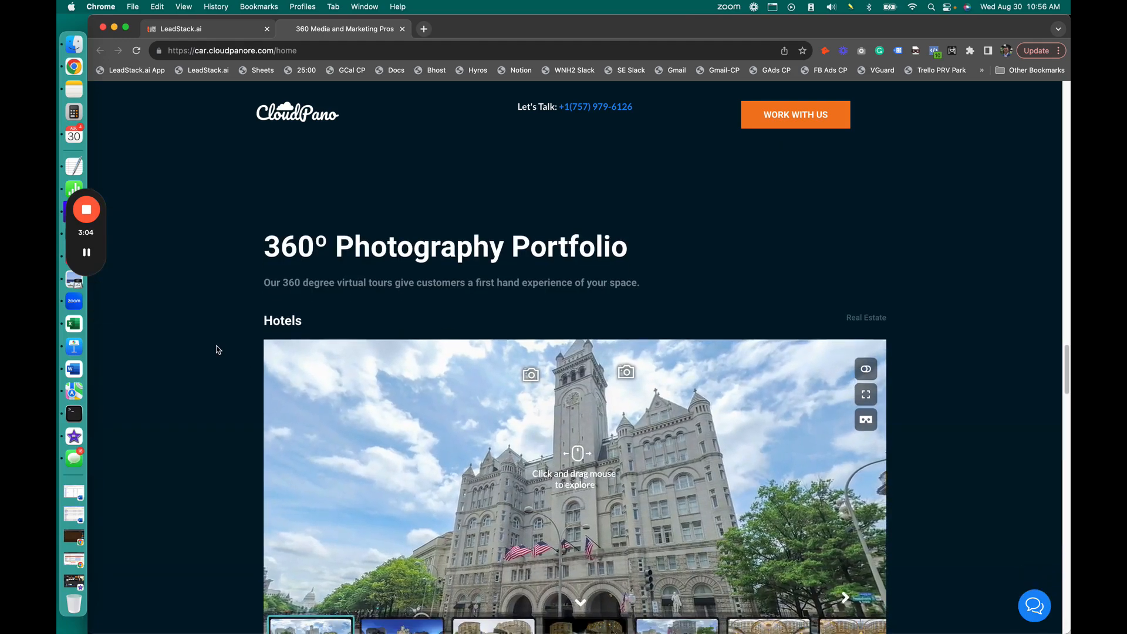
Step: Explore the Hotels virtual tour in the portfolio, entering the Franklin Study scene and looking around the room
{"action": "scroll", "coordinate": [217, 350], "scroll_direction": "down", "scroll_amount": 3}
{"action": "left_click_drag", "start_coordinate": [570, 353], "coordinate": [598, 292]}
{"action": "left_click", "coordinate": [637, 365]}
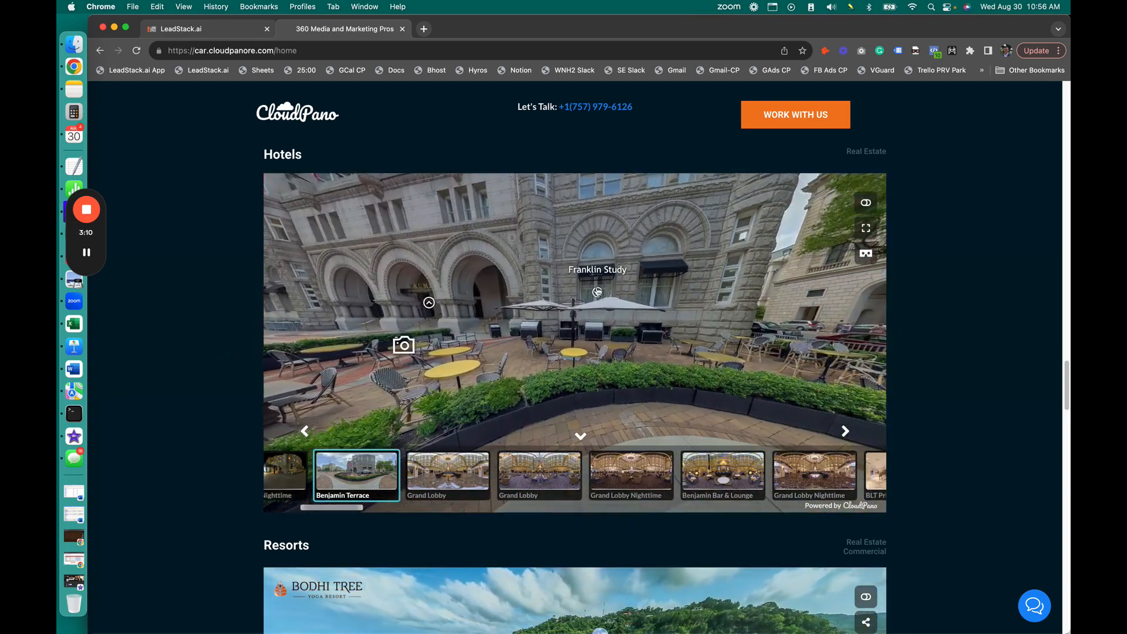
{"action": "left_click", "coordinate": [598, 288]}
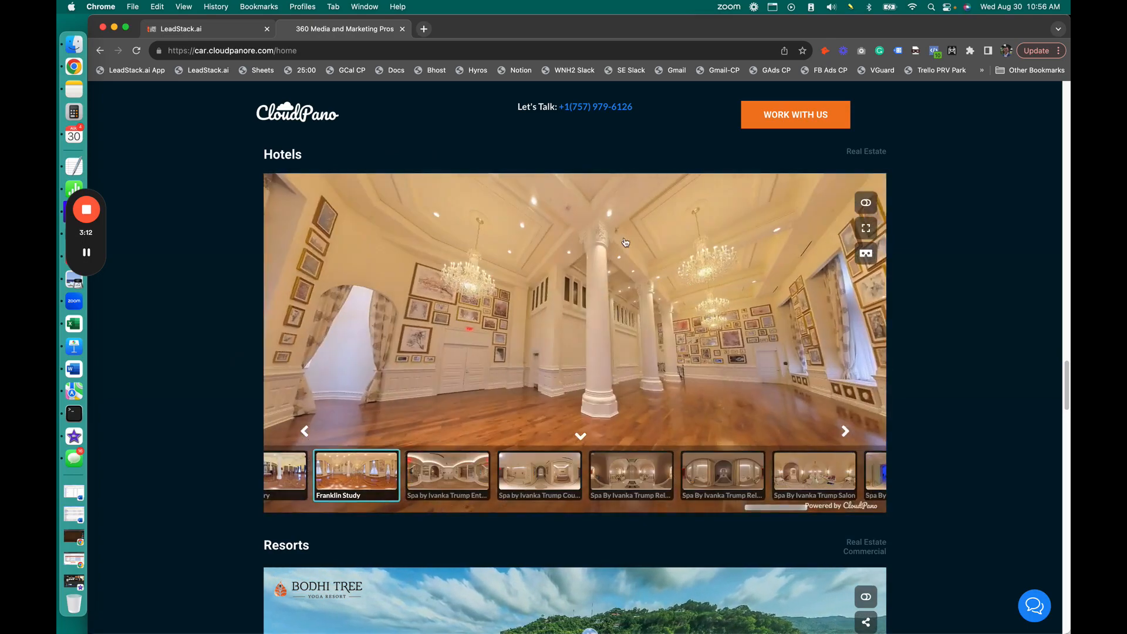
{"action": "left_click_drag", "start_coordinate": [662, 340], "coordinate": [707, 347]}
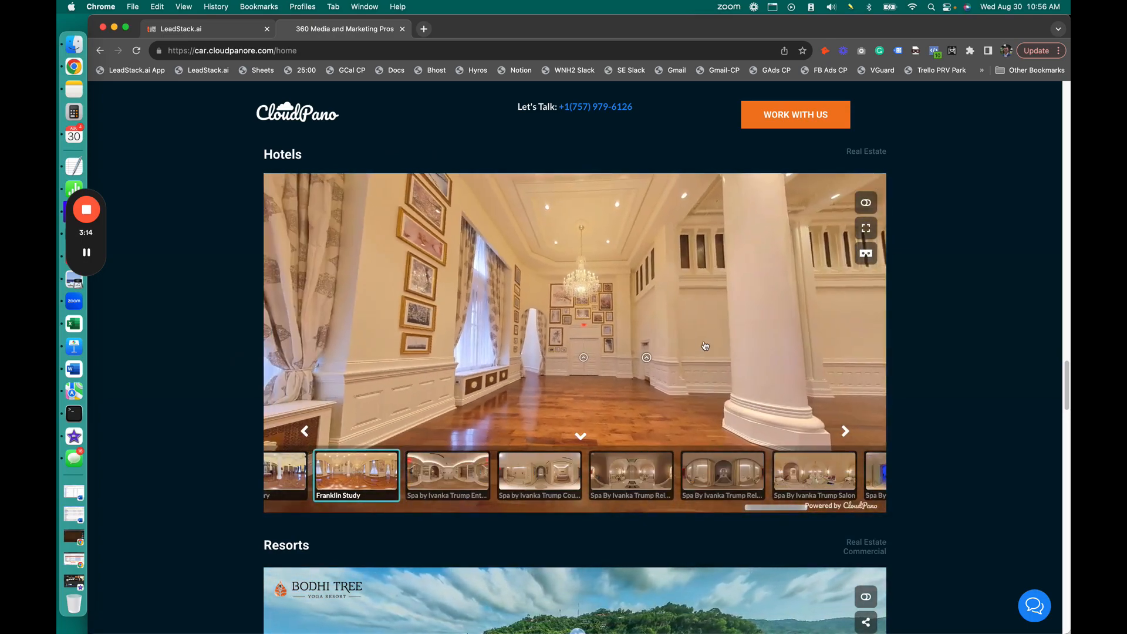
Step: Review the Resorts, Automotive Spins and Real Estate portfolio tours and the Our Services section
{"action": "scroll", "coordinate": [212, 391], "scroll_direction": "down", "scroll_amount": 15}
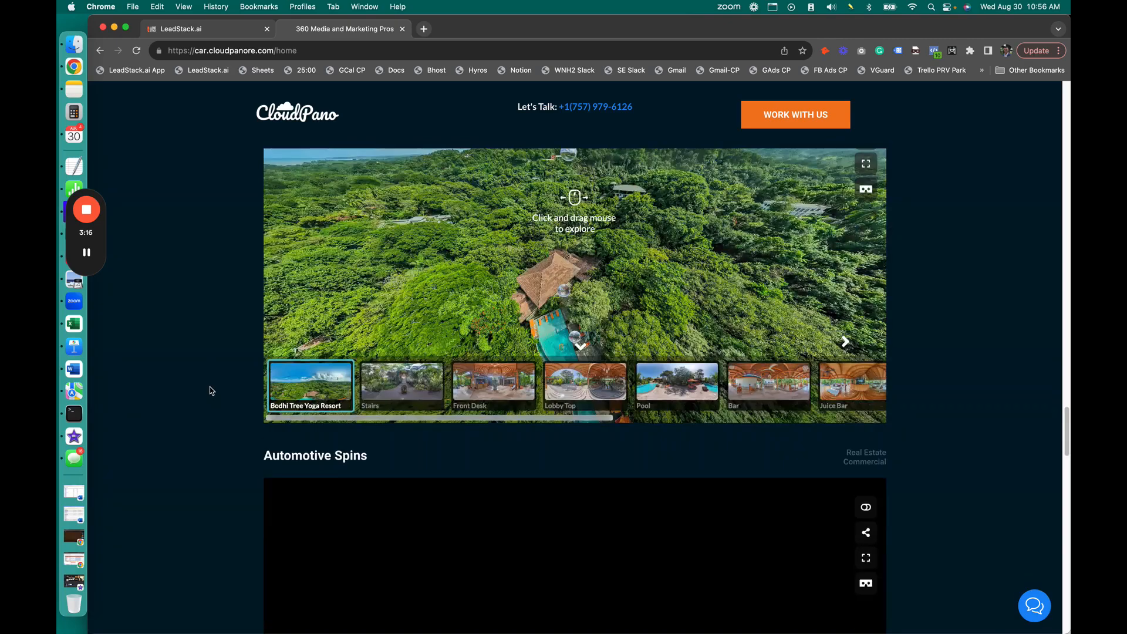
{"action": "scroll", "coordinate": [211, 391], "scroll_direction": "down", "scroll_amount": 3}
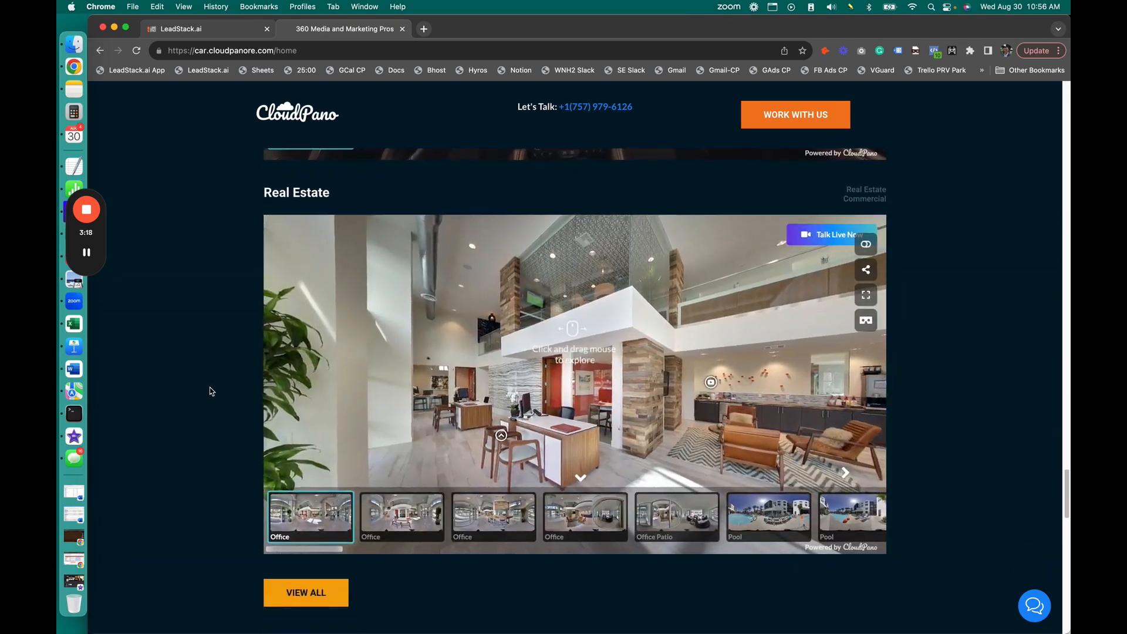
{"action": "scroll", "coordinate": [211, 390], "scroll_direction": "up", "scroll_amount": 6}
{"action": "scroll", "coordinate": [211, 390], "scroll_direction": "down", "scroll_amount": 2}
{"action": "scroll", "coordinate": [211, 391], "scroll_direction": "down", "scroll_amount": 10}
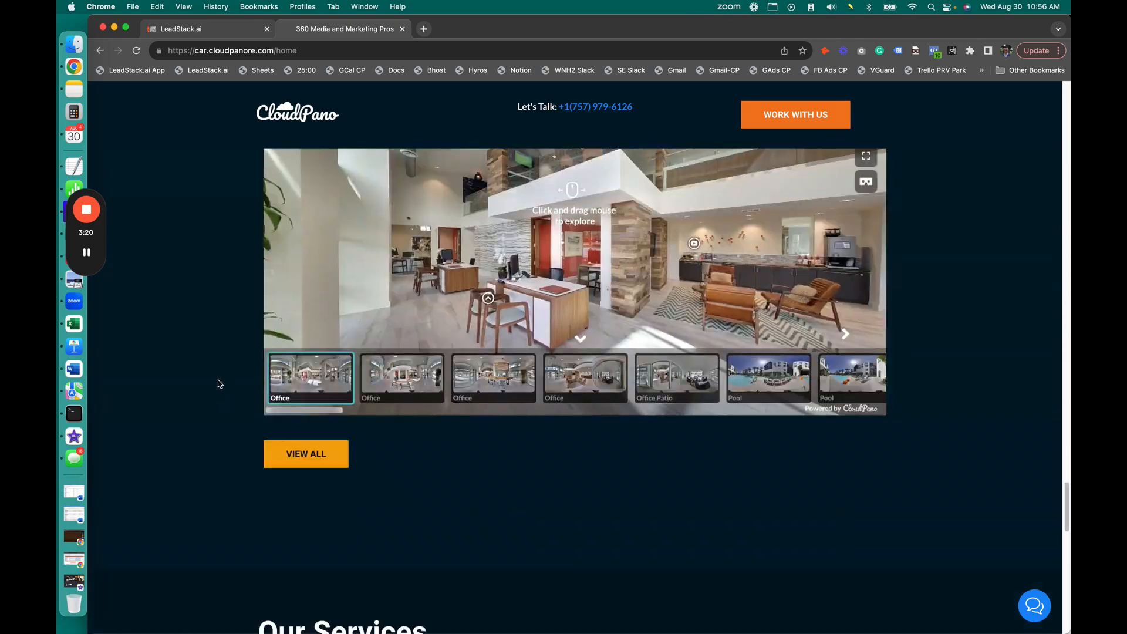
{"action": "scroll", "coordinate": [223, 379], "scroll_direction": "down", "scroll_amount": 3}
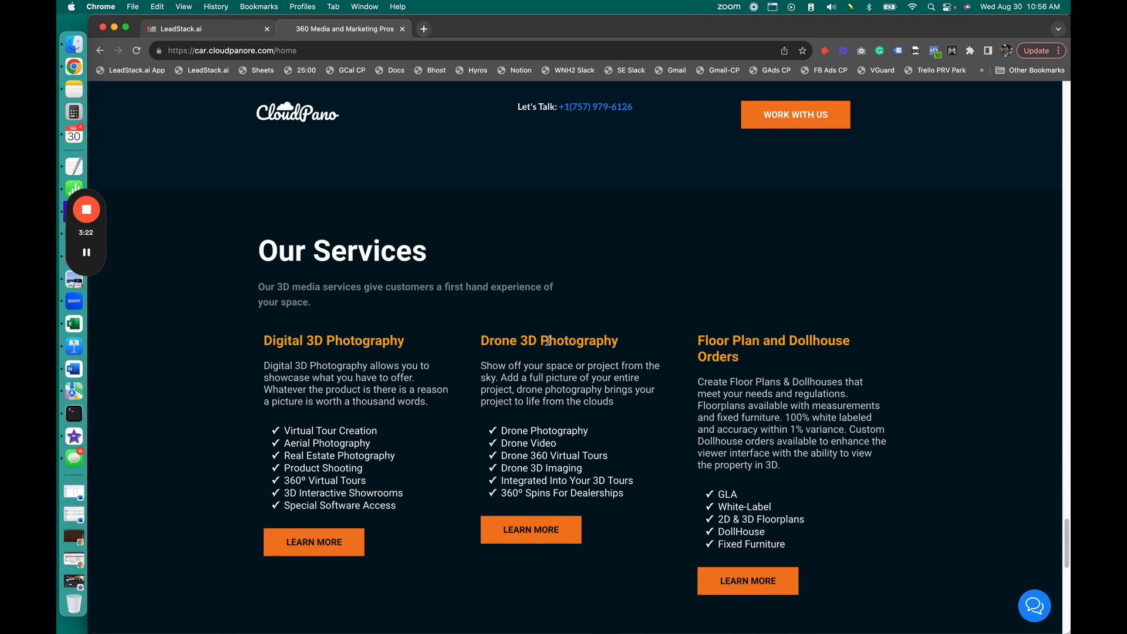
Step: Open the "Work With Us" pop-up, examine its pricing form and autofill suggestions without filling it in, and close the pop-up
{"action": "left_click", "coordinate": [780, 116]}
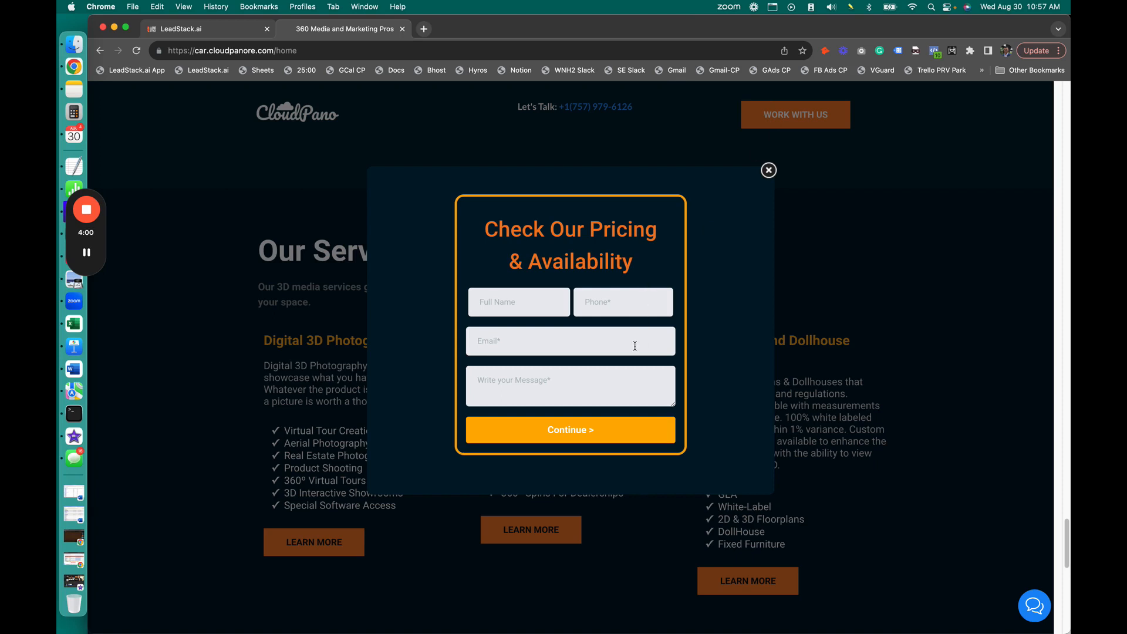
{"action": "left_click", "coordinate": [524, 307]}
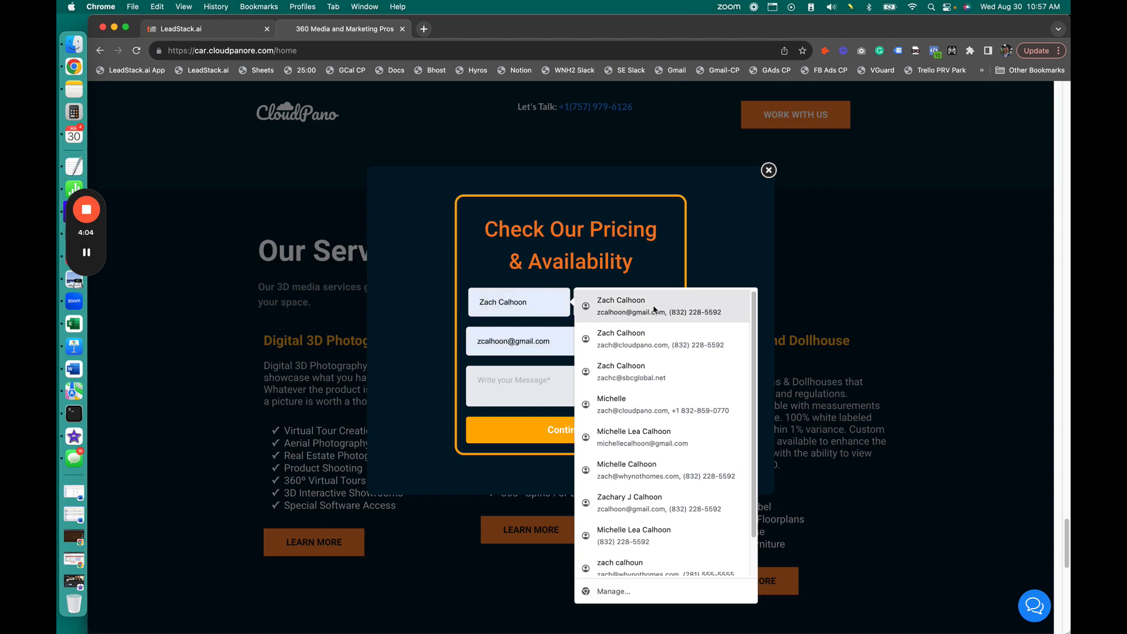
{"action": "left_click", "coordinate": [564, 220]}
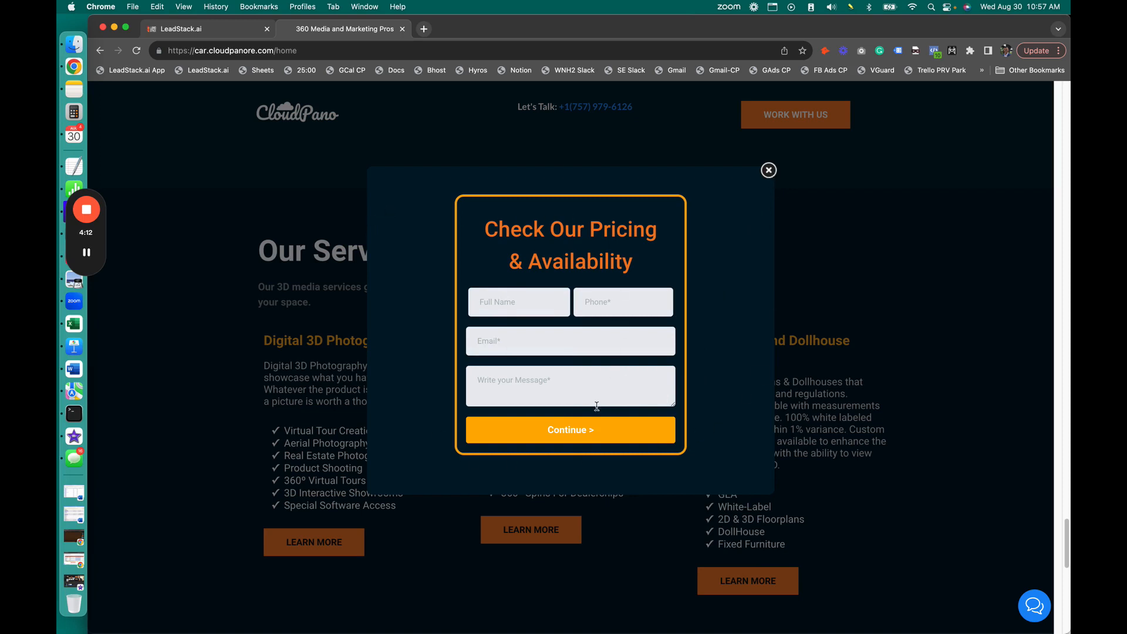
{"action": "left_click", "coordinate": [770, 170]}
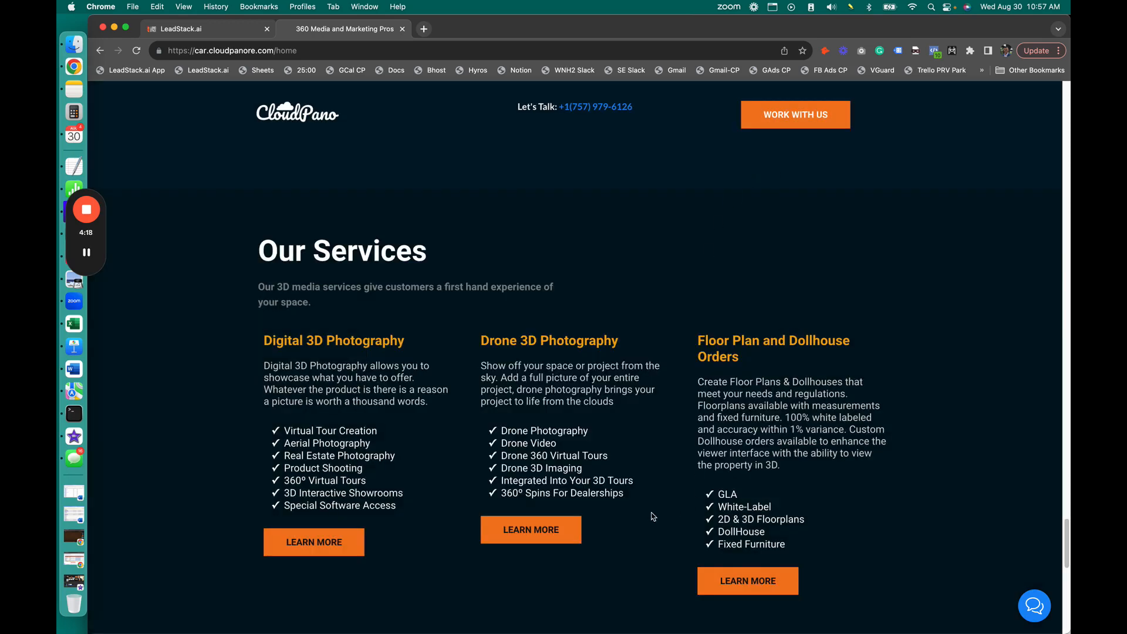
Step: Examine the "Lets work together" contact form and the page footer with its contact details and social links
{"action": "scroll", "coordinate": [653, 517], "scroll_direction": "down", "scroll_amount": 3}
{"action": "scroll", "coordinate": [653, 517], "scroll_direction": "down", "scroll_amount": 7}
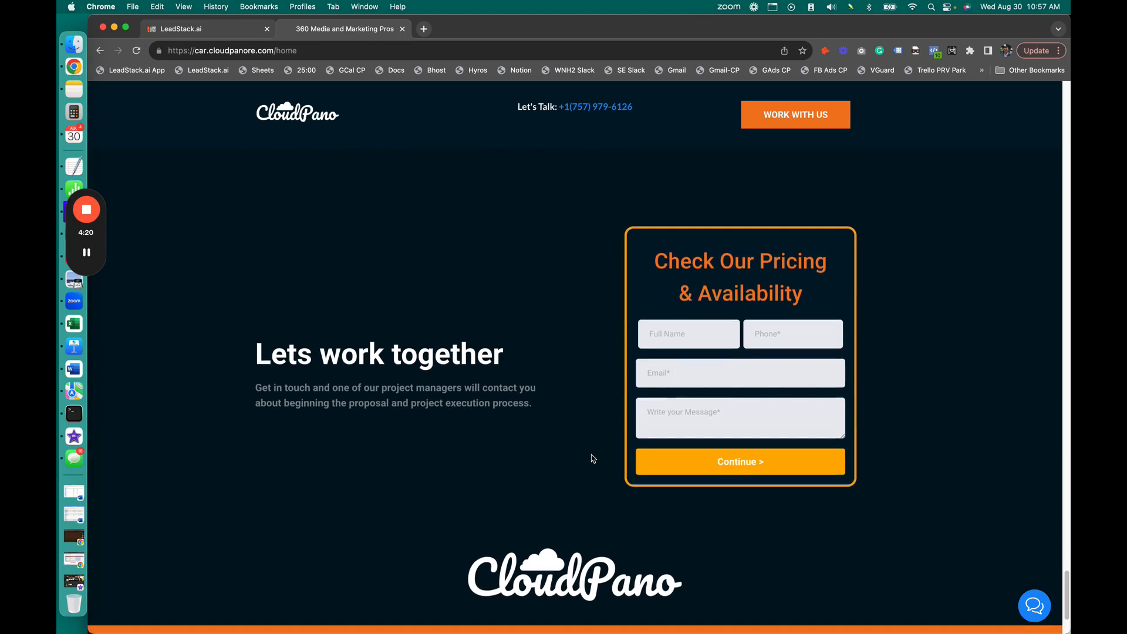
{"action": "scroll", "coordinate": [593, 459], "scroll_direction": "down", "scroll_amount": 1}
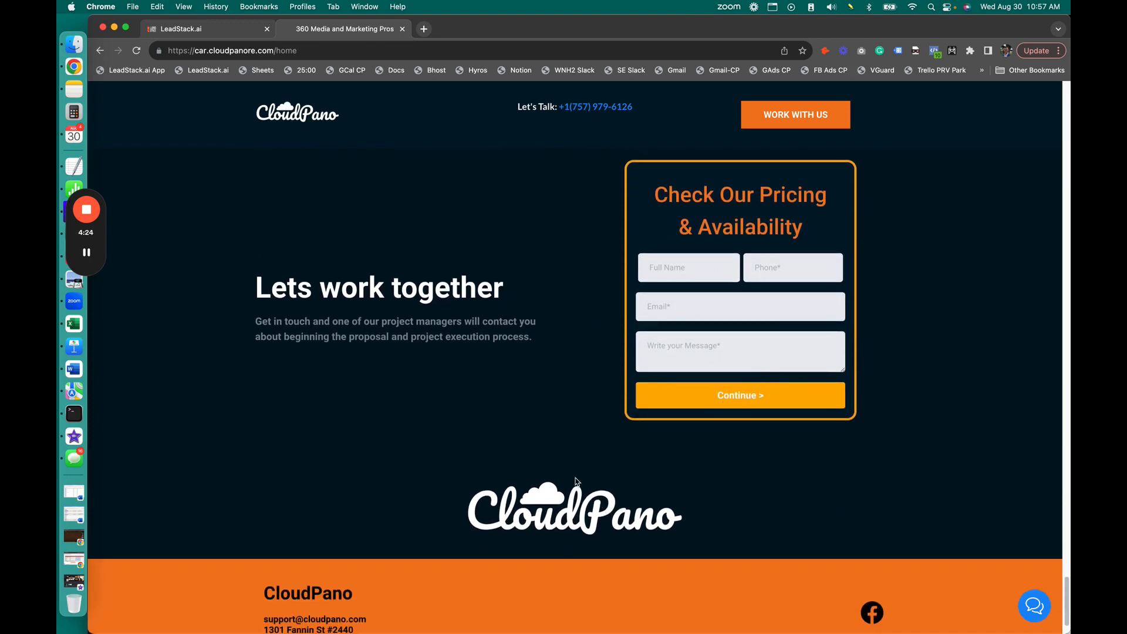
{"action": "scroll", "coordinate": [577, 482], "scroll_direction": "down", "scroll_amount": 1}
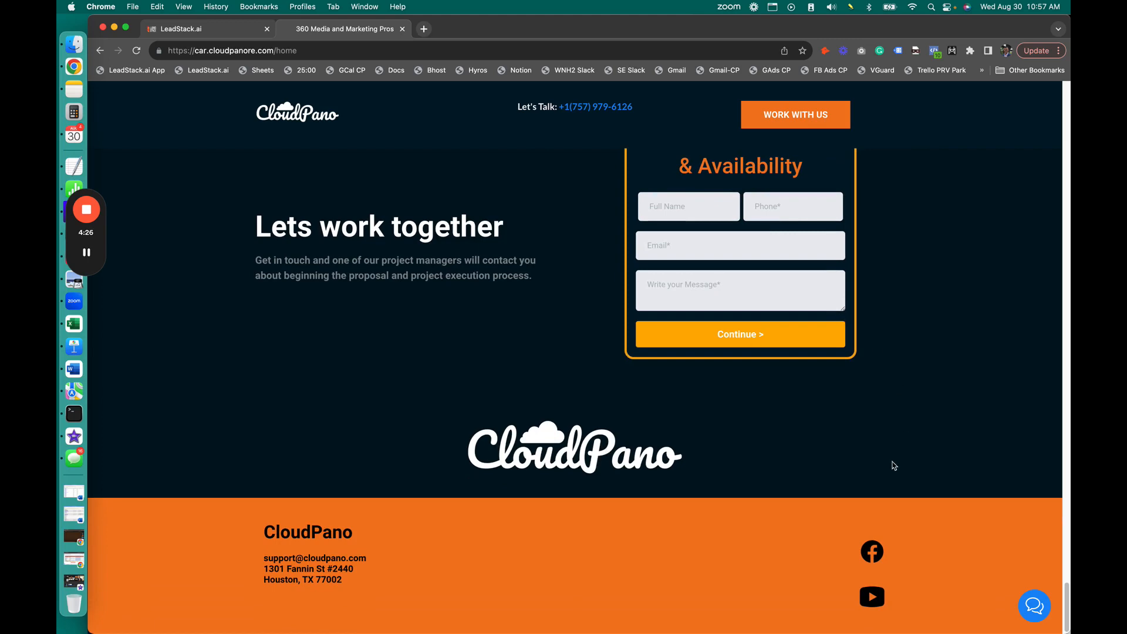
Step: Look back over the services, portfolio and National Network sections up to the hero area, highlighting the start of its description
{"action": "scroll", "coordinate": [838, 441], "scroll_direction": "up", "scroll_amount": 7}
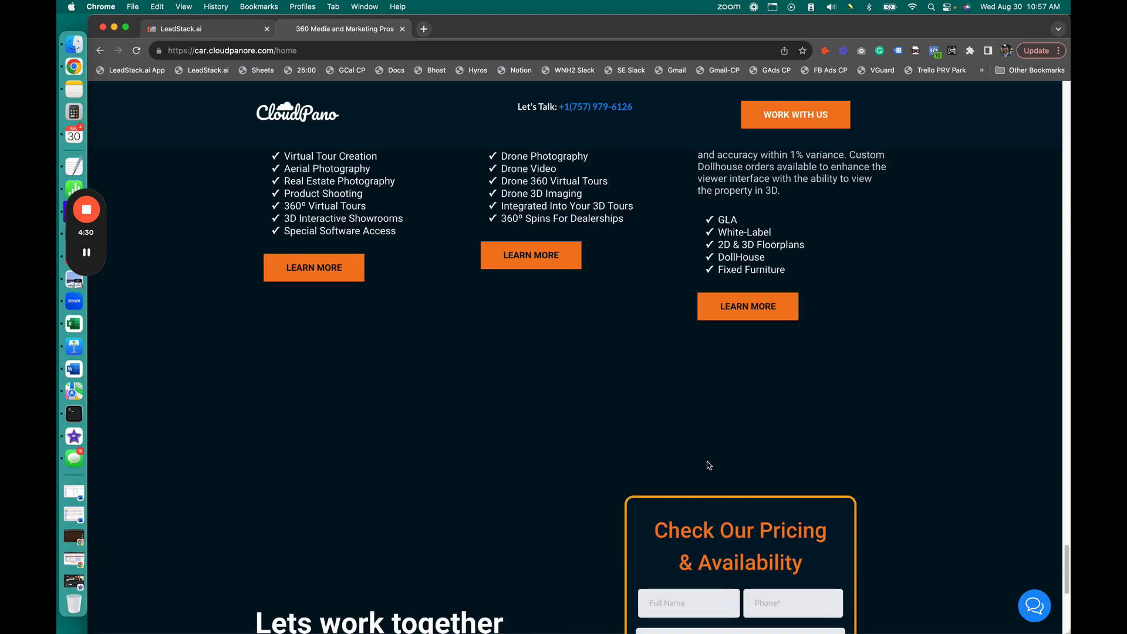
{"action": "scroll", "coordinate": [691, 450], "scroll_direction": "up", "scroll_amount": 5}
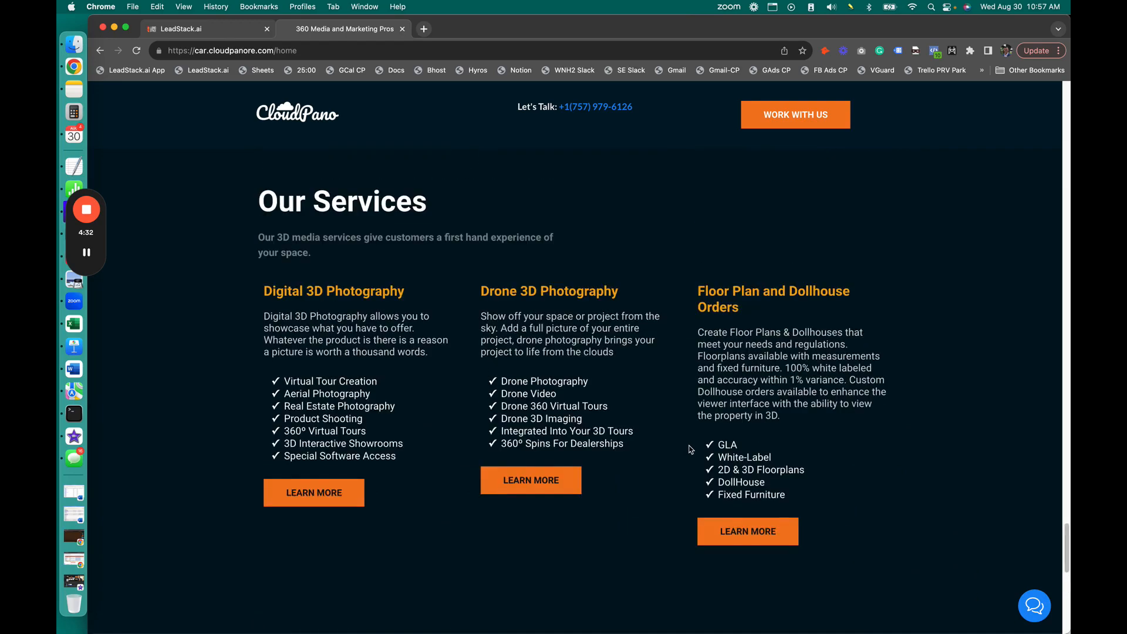
{"action": "scroll", "coordinate": [690, 448], "scroll_direction": "up", "scroll_amount": 10}
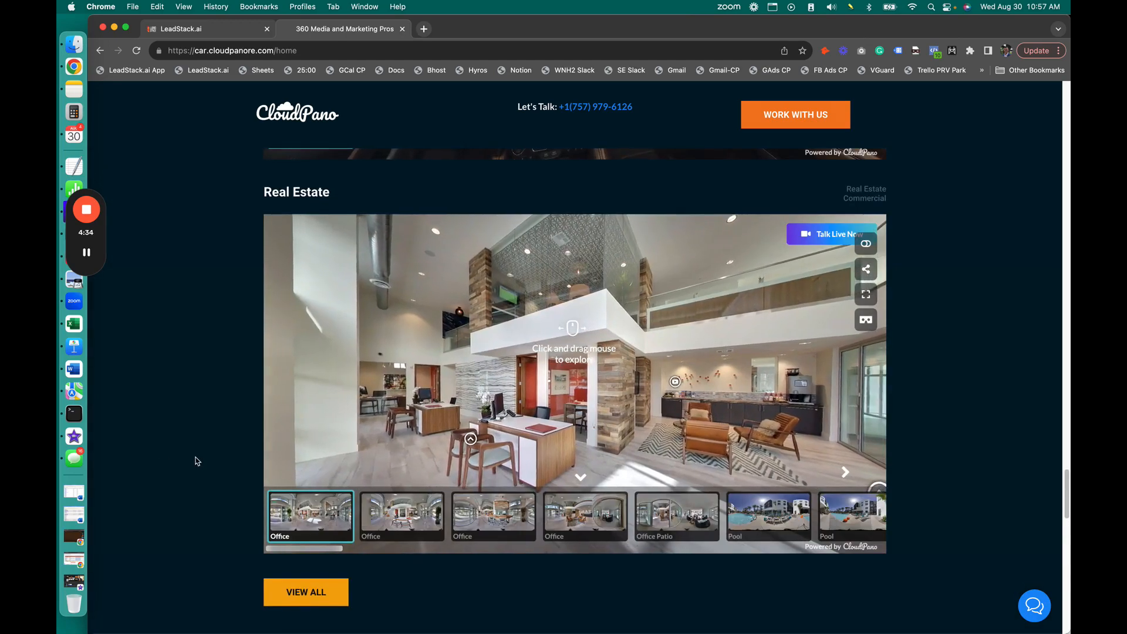
{"action": "scroll", "coordinate": [197, 462], "scroll_direction": "up", "scroll_amount": 18}
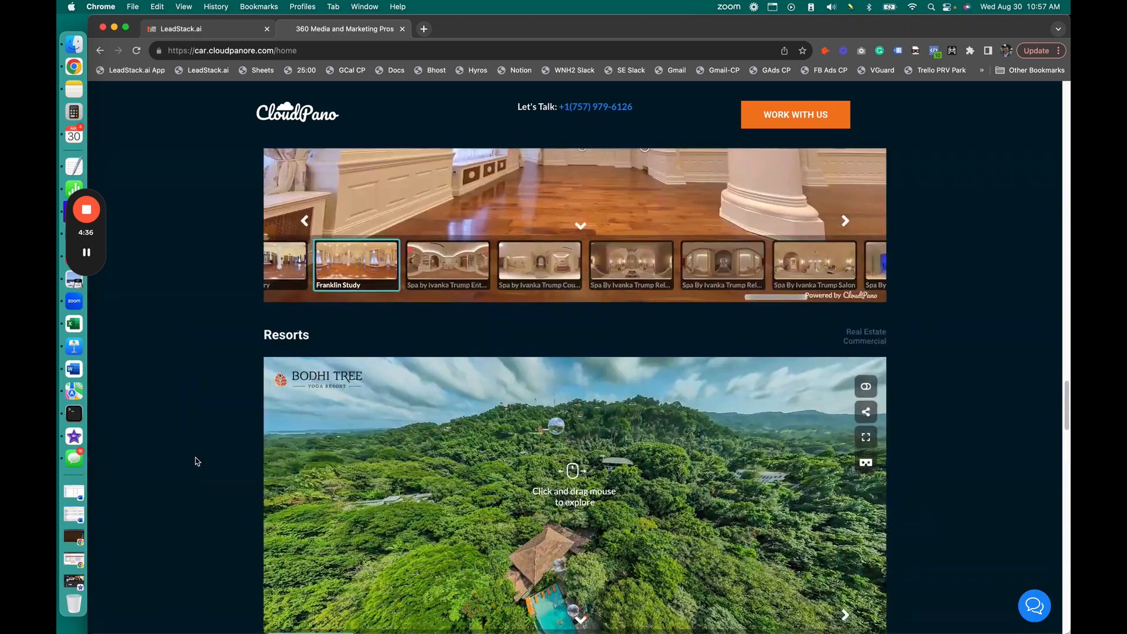
{"action": "scroll", "coordinate": [195, 461], "scroll_direction": "up", "scroll_amount": 14}
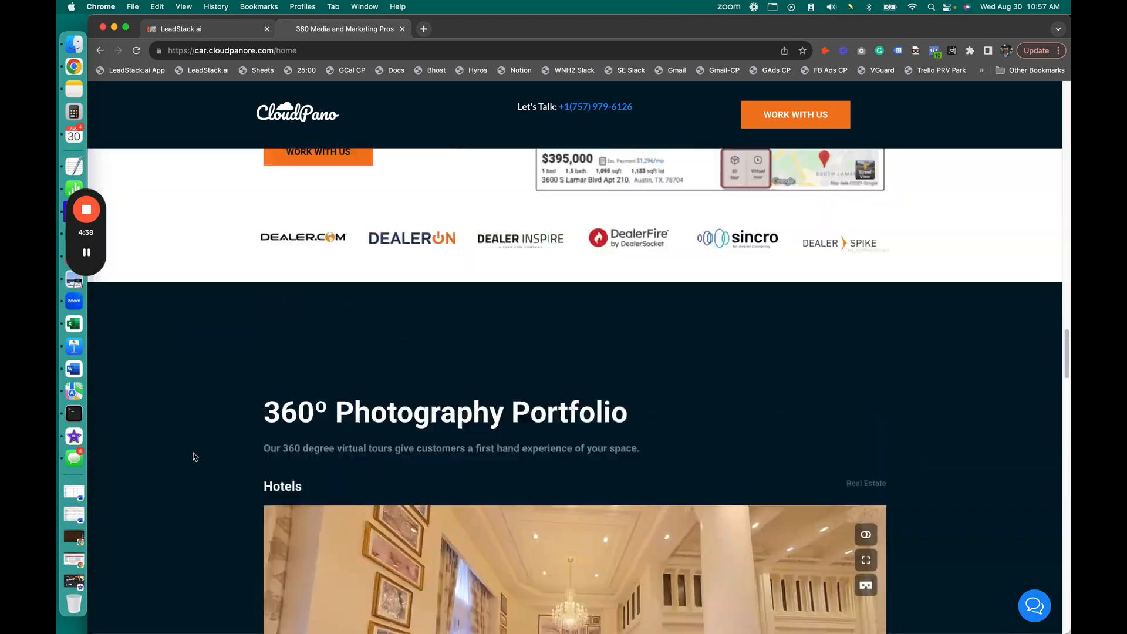
{"action": "scroll", "coordinate": [194, 457], "scroll_direction": "up", "scroll_amount": 15}
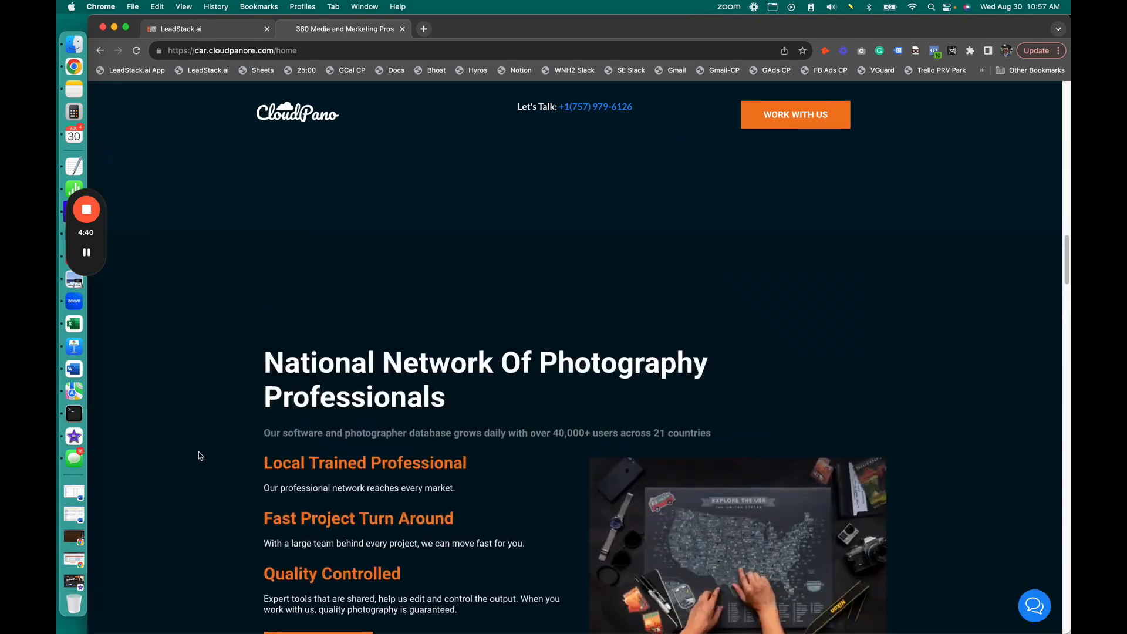
{"action": "scroll", "coordinate": [212, 454], "scroll_direction": "up", "scroll_amount": 8}
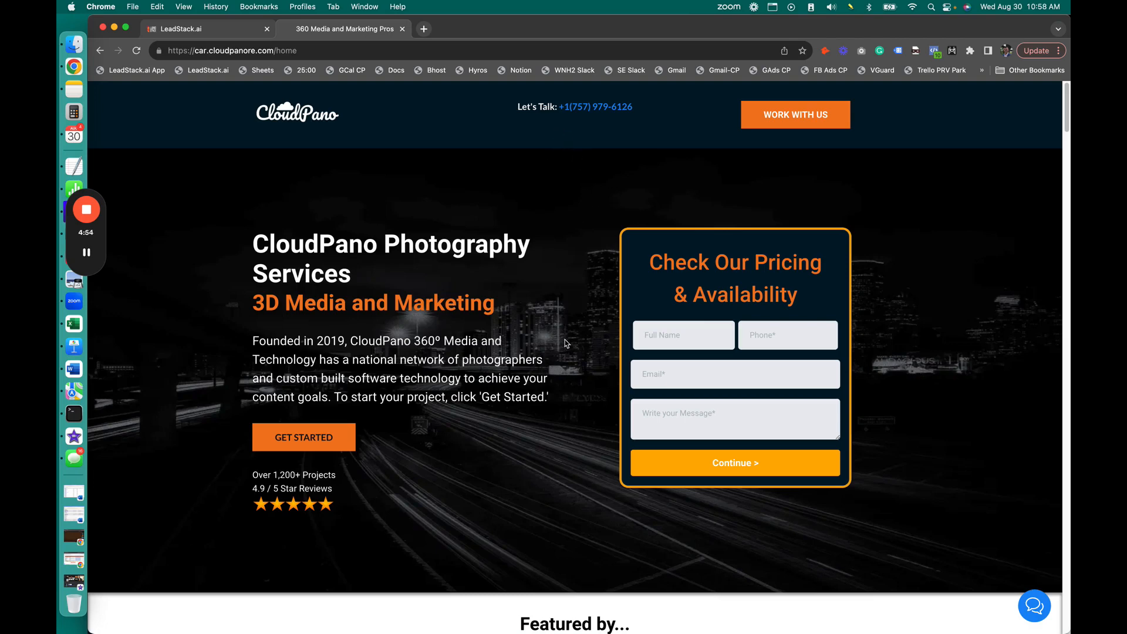
{"action": "left_click", "coordinate": [704, 339]}
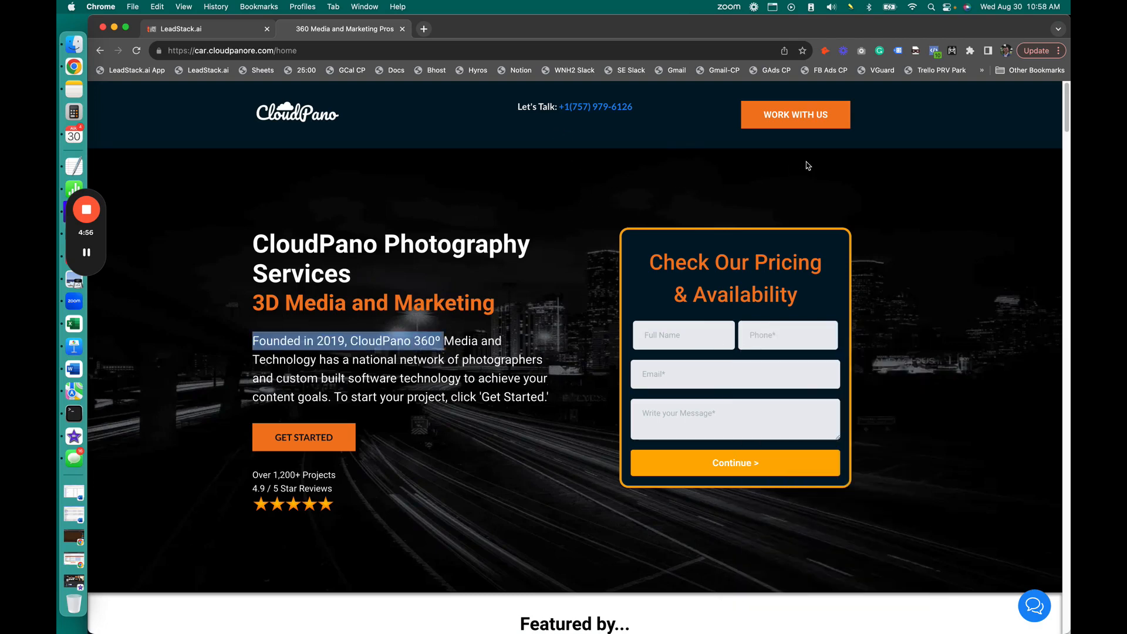
Step: Submit the "Work With Us" pop-up form with the contact's saved name, phone and e-mail and "dhg" as the message
{"action": "left_click", "coordinate": [801, 123]}
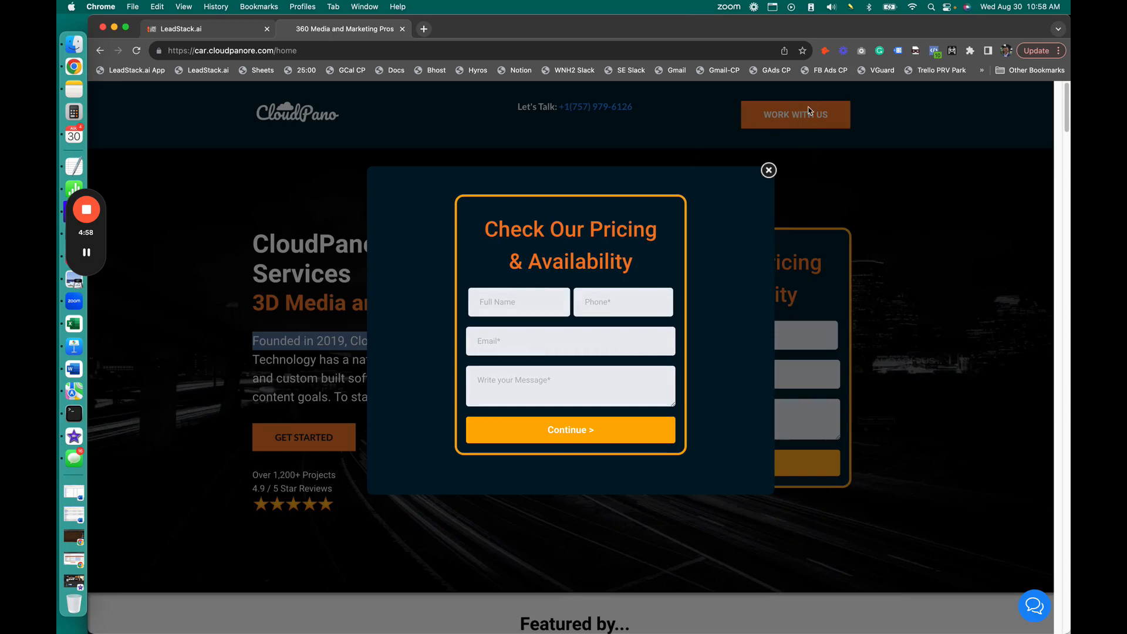
{"action": "left_click", "coordinate": [514, 289]}
{"action": "left_click", "coordinate": [593, 305]}
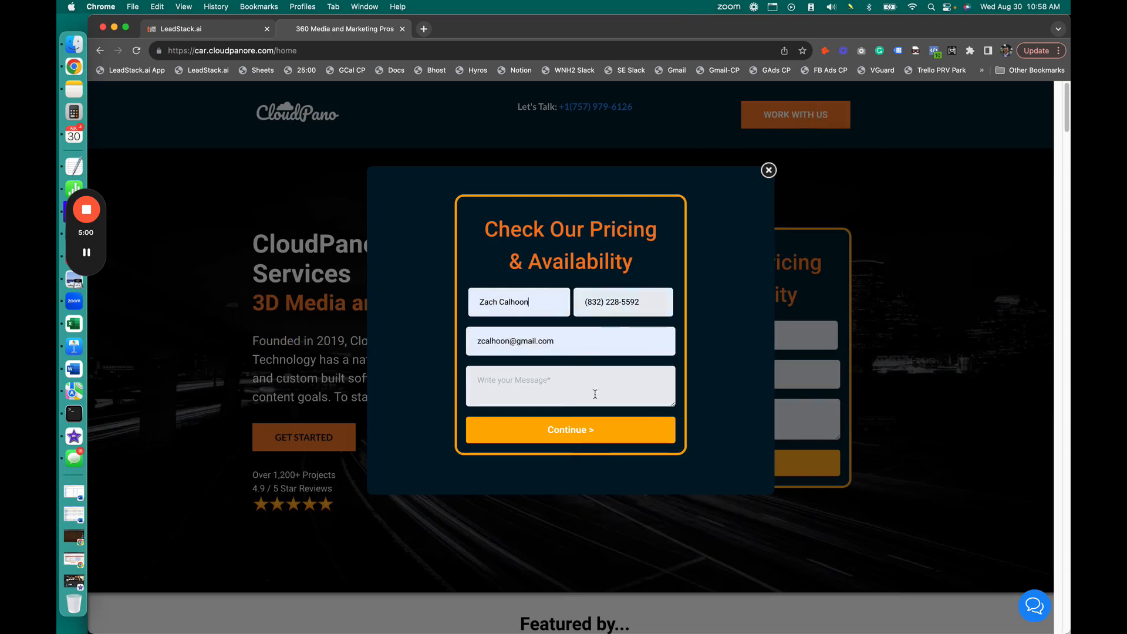
{"action": "type", "text": "dhg"}
{"action": "left_click", "coordinate": [589, 430]}
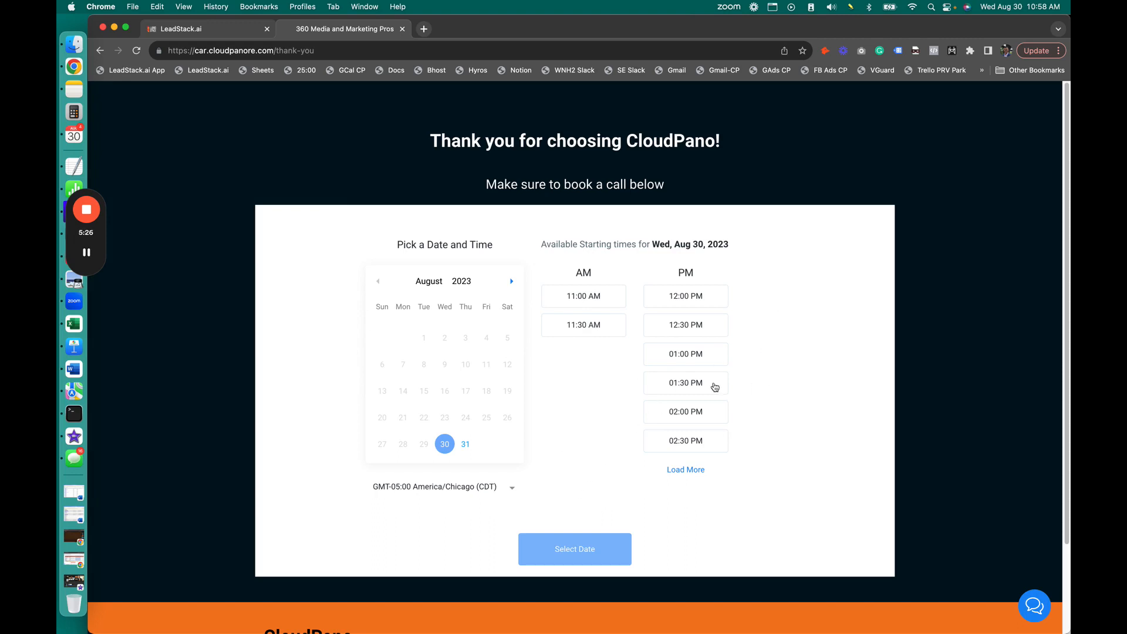
Step: Select the 01:30 PM slot on Wed, Aug 30, 2023 and fill the call topic with "fghsfghdfgjdjdghjghjkdgkdghkgkgfkg" without booking the appointment
{"action": "left_click", "coordinate": [695, 385]}
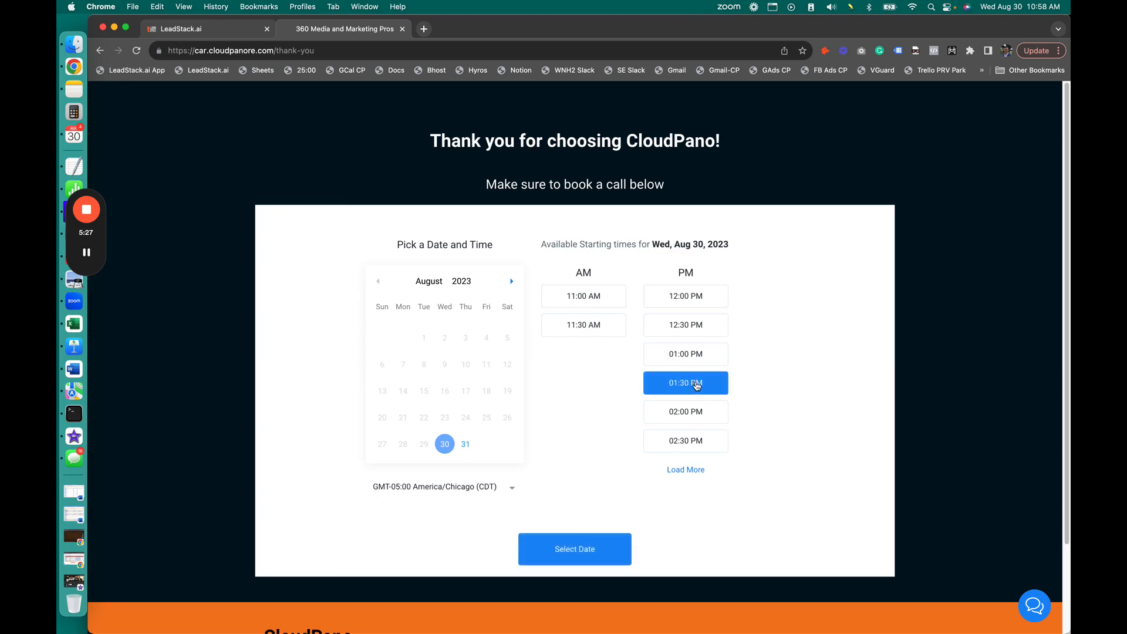
{"action": "left_click", "coordinate": [586, 552]}
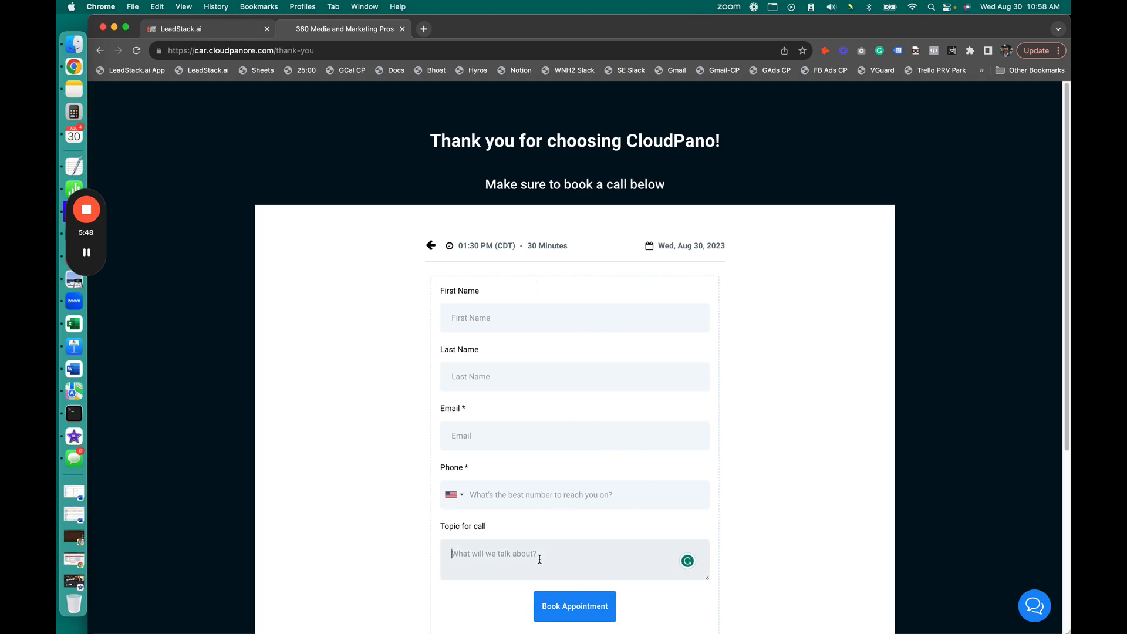
{"action": "type", "text": "fghsfghdfgjdjdghjghjkdgkdghkgkgfkg"}
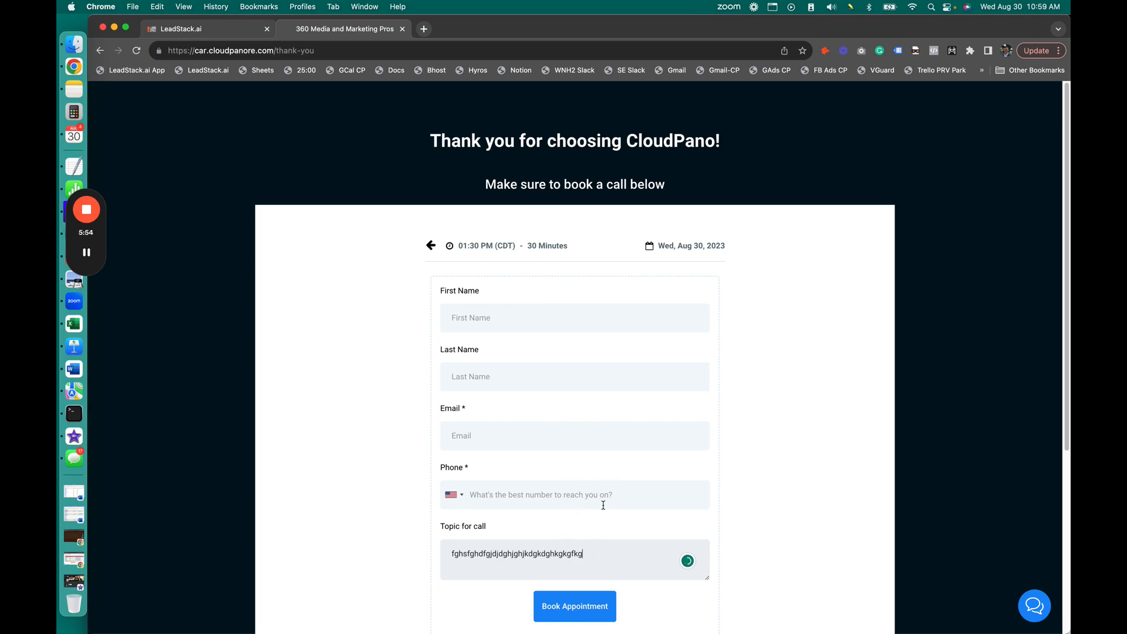
{"action": "triple_click", "coordinate": [573, 566]}
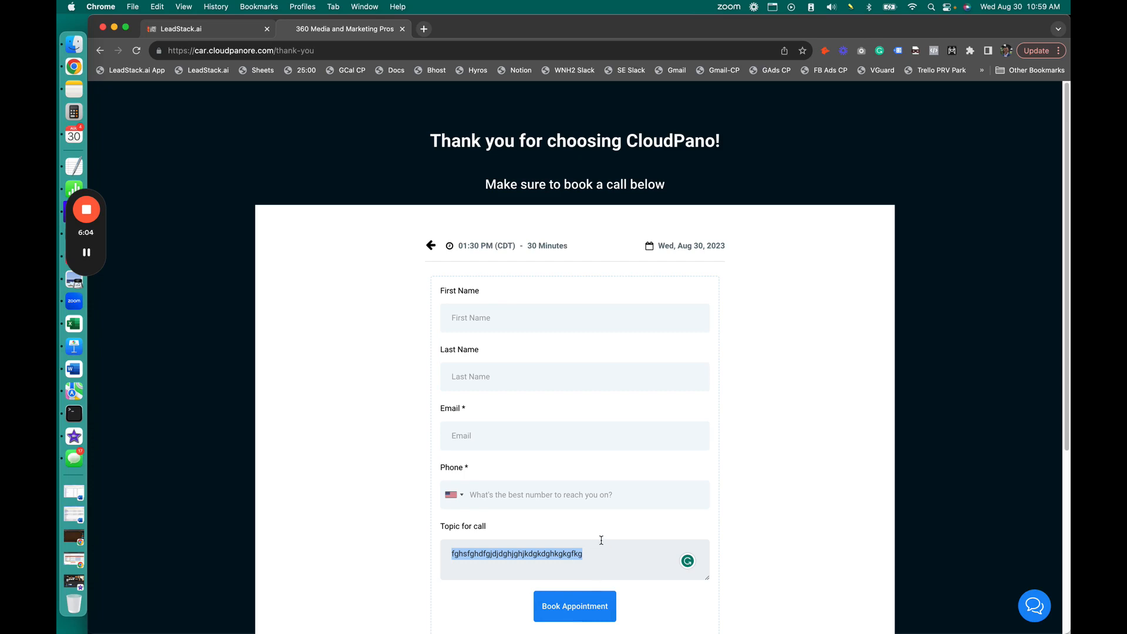
{"action": "scroll", "coordinate": [458, 459], "scroll_direction": "down", "scroll_amount": 3}
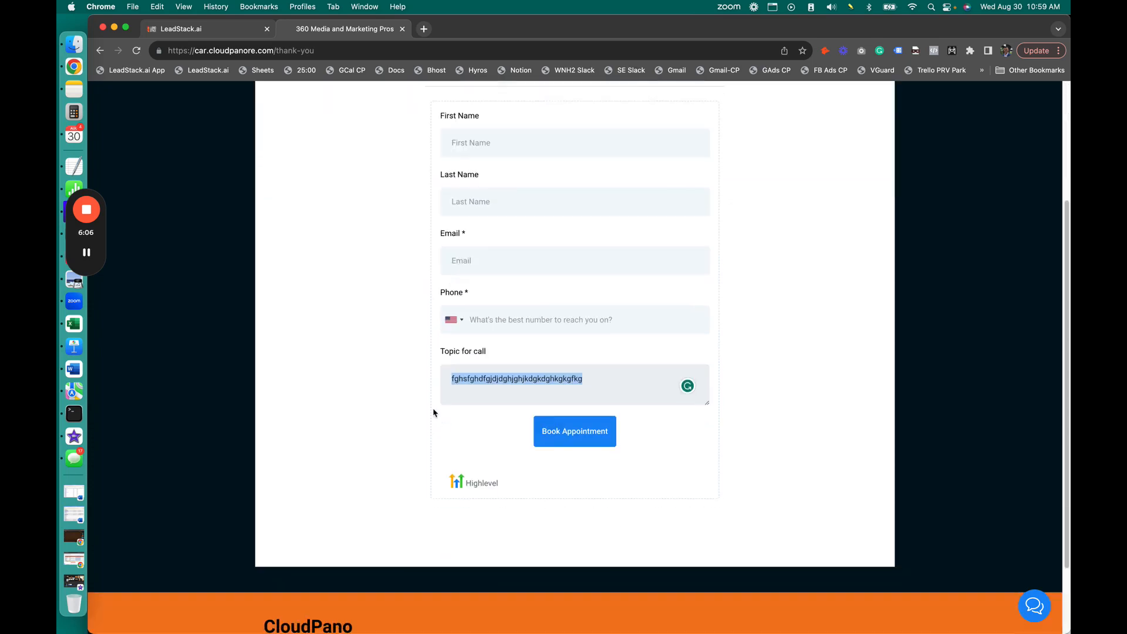
{"action": "scroll", "coordinate": [359, 317], "scroll_direction": "up", "scroll_amount": 3}
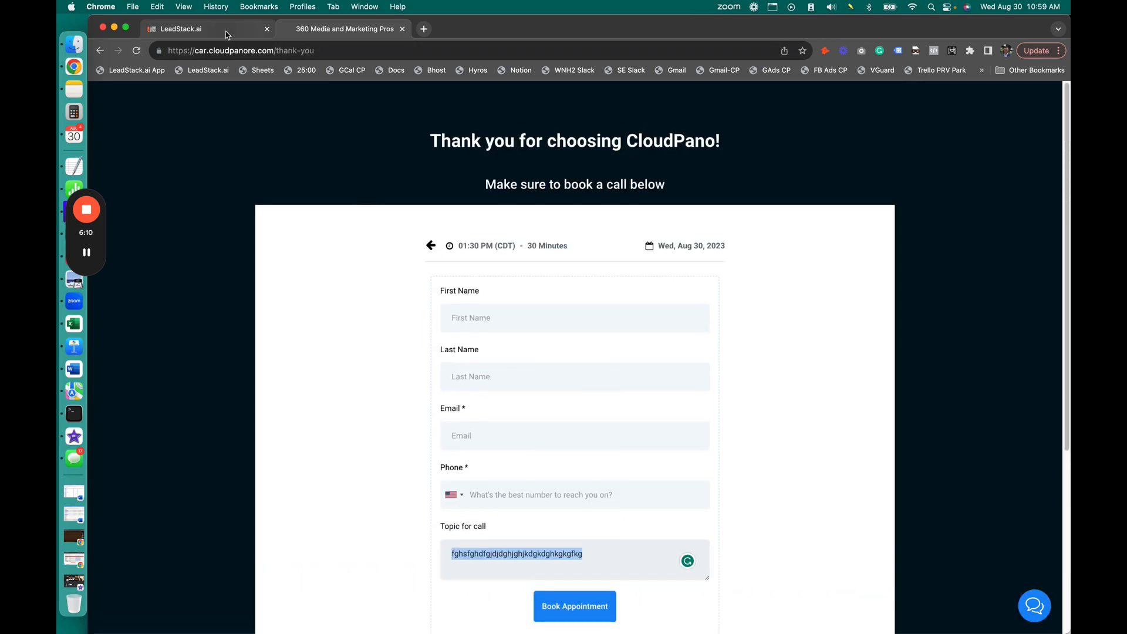
Step: Go back to the live landing page, switch to LeadStack and view the funnel's Thank you step
{"action": "scroll", "coordinate": [273, 156], "scroll_direction": "left", "scroll_amount": 5}
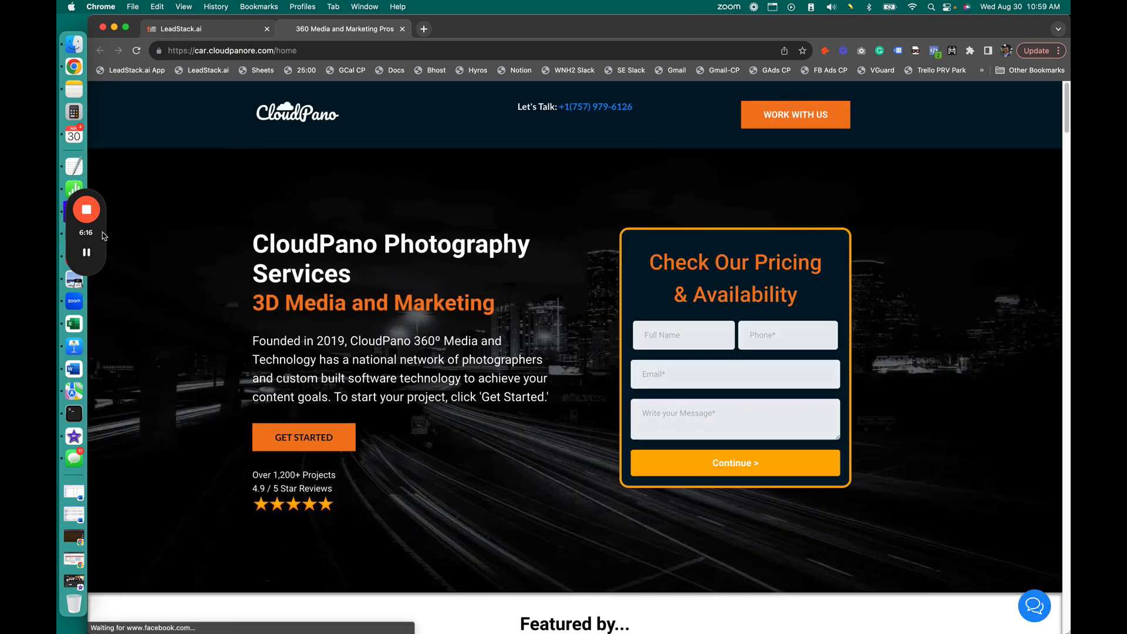
{"action": "mouse_move", "coordinate": [87, 258]}
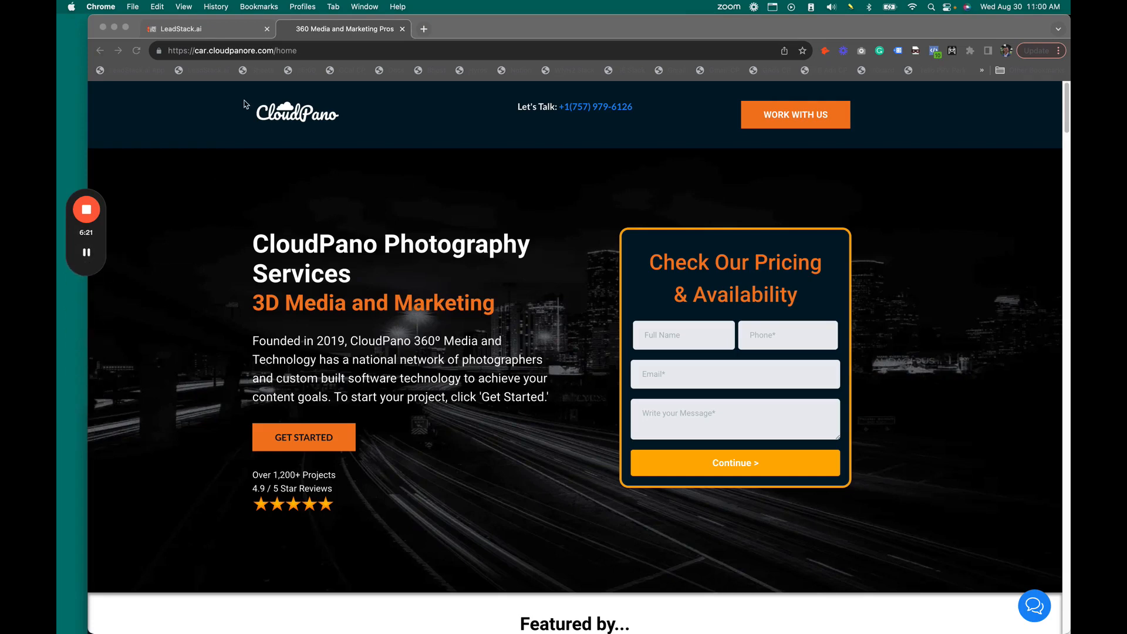
{"action": "left_click", "coordinate": [189, 30]}
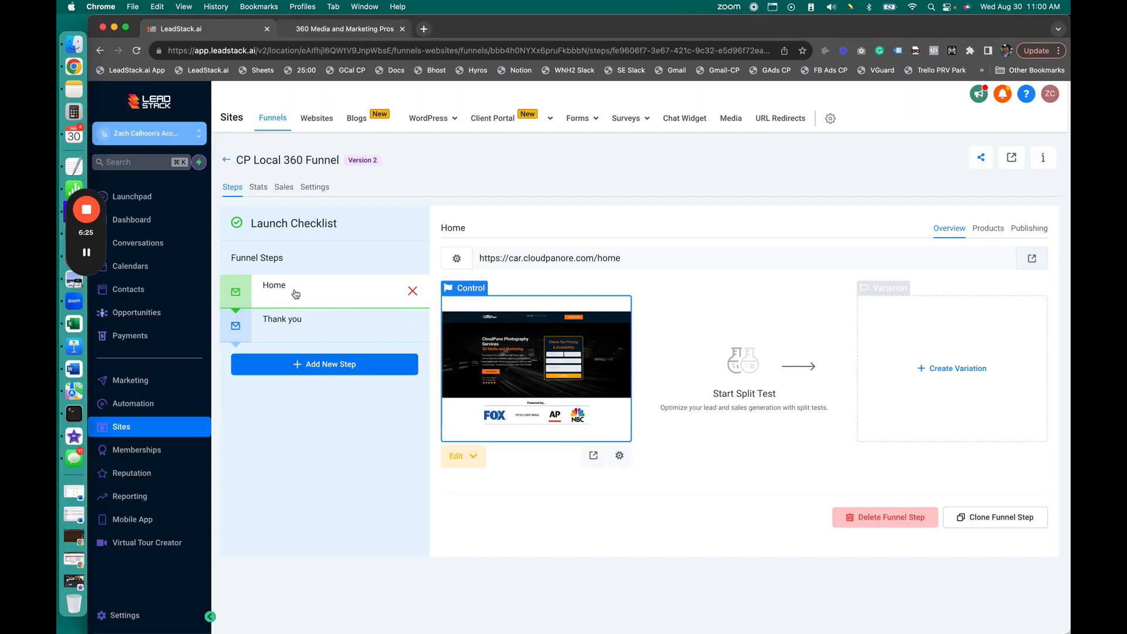
{"action": "left_click", "coordinate": [330, 338]}
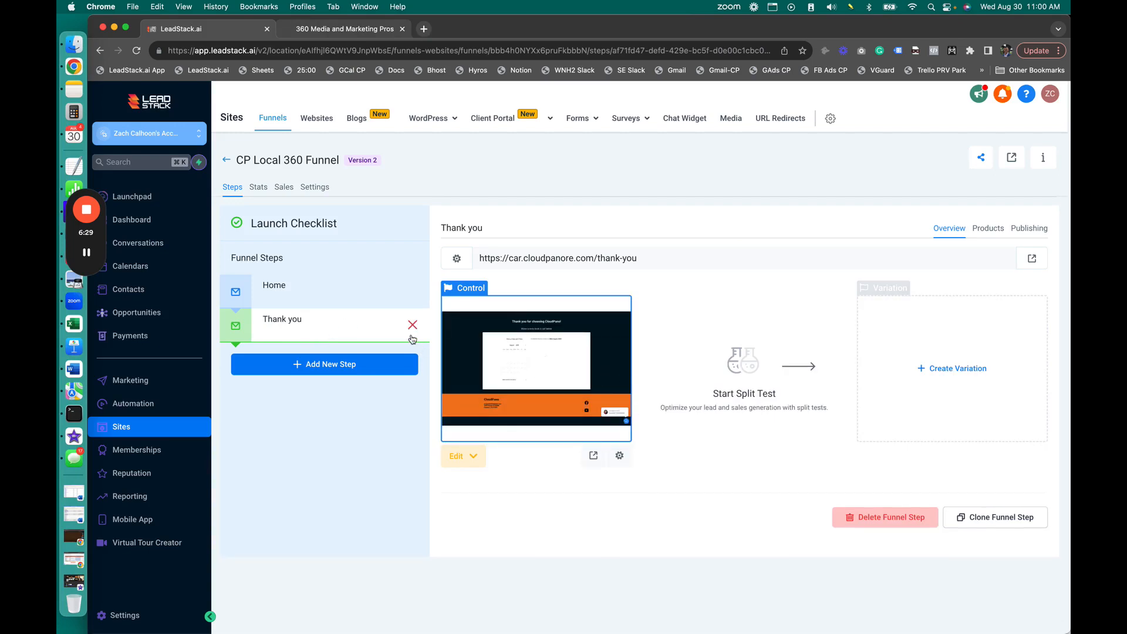
Step: Open the funnel's Home page for editing in a new tab and switch the page builder to mobile view
{"action": "left_click", "coordinate": [340, 302]}
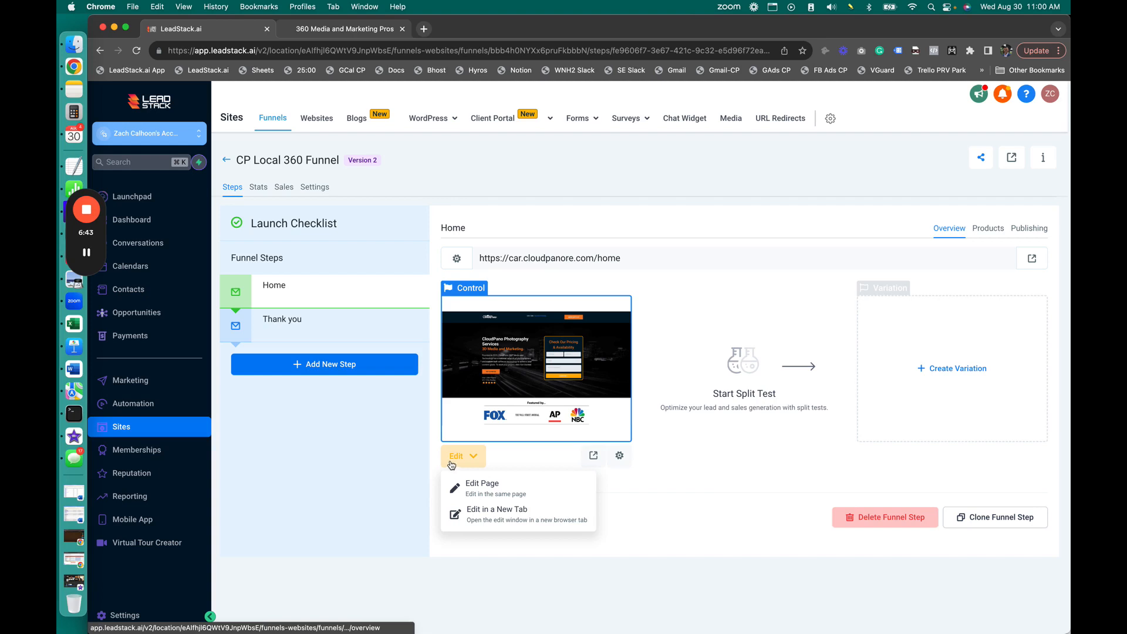
{"action": "left_click", "coordinate": [511, 516]}
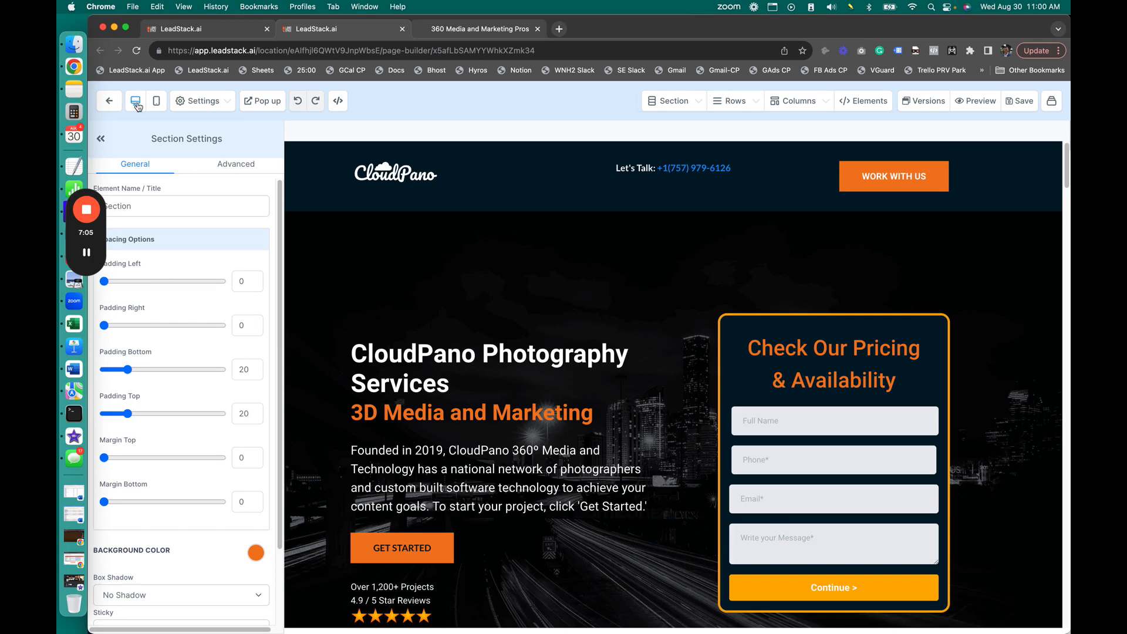
{"action": "left_click", "coordinate": [155, 104]}
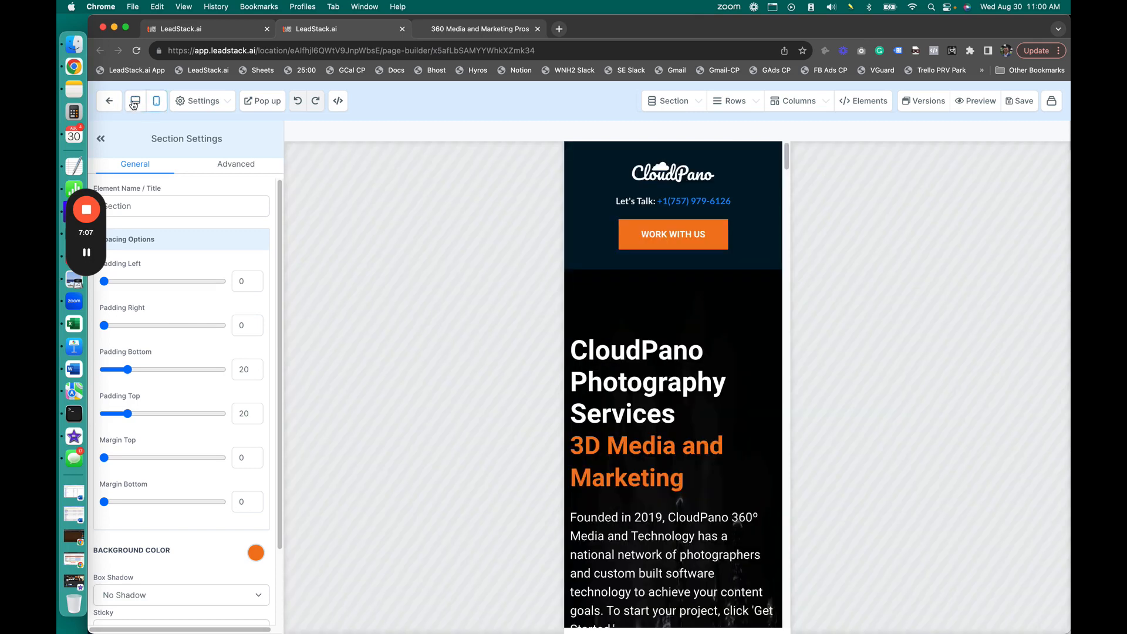
Step: Switch the page builder to desktop view and look through the page's settings options and pop-up form
{"action": "left_click", "coordinate": [135, 103]}
{"action": "left_click", "coordinate": [200, 102]}
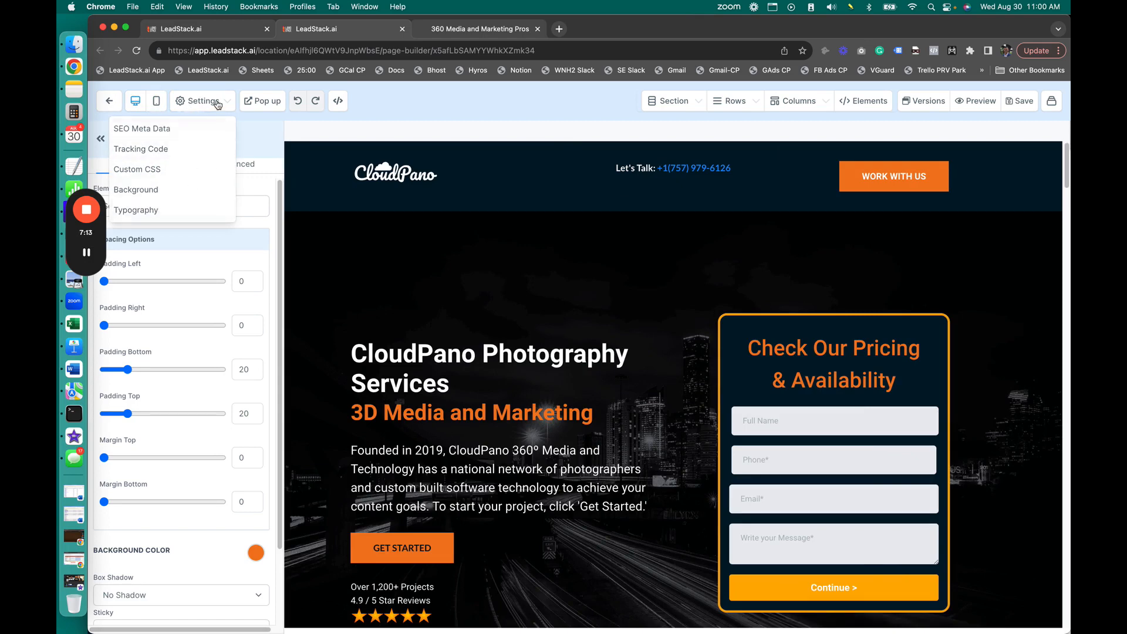
{"action": "left_click", "coordinate": [219, 104]}
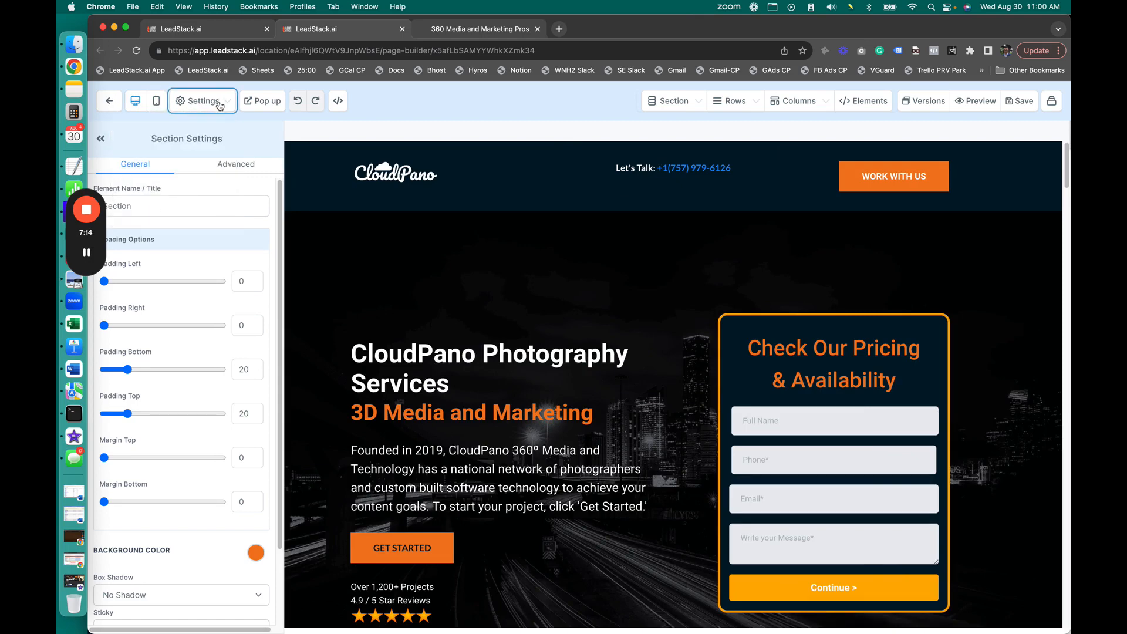
{"action": "left_click", "coordinate": [264, 103]}
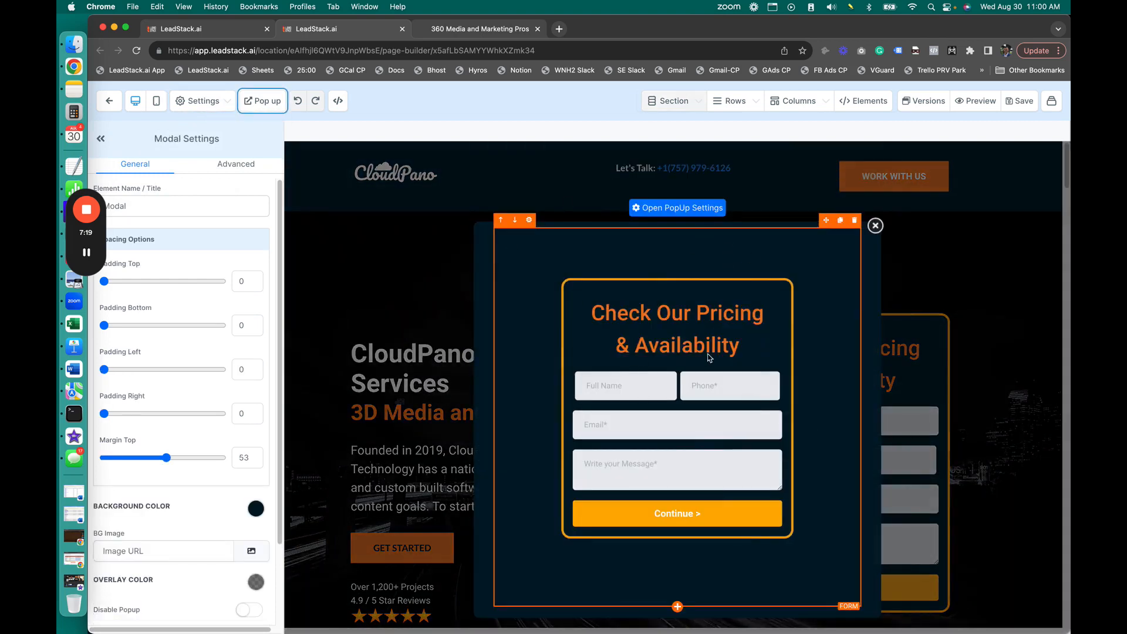
{"action": "left_click", "coordinate": [876, 225]}
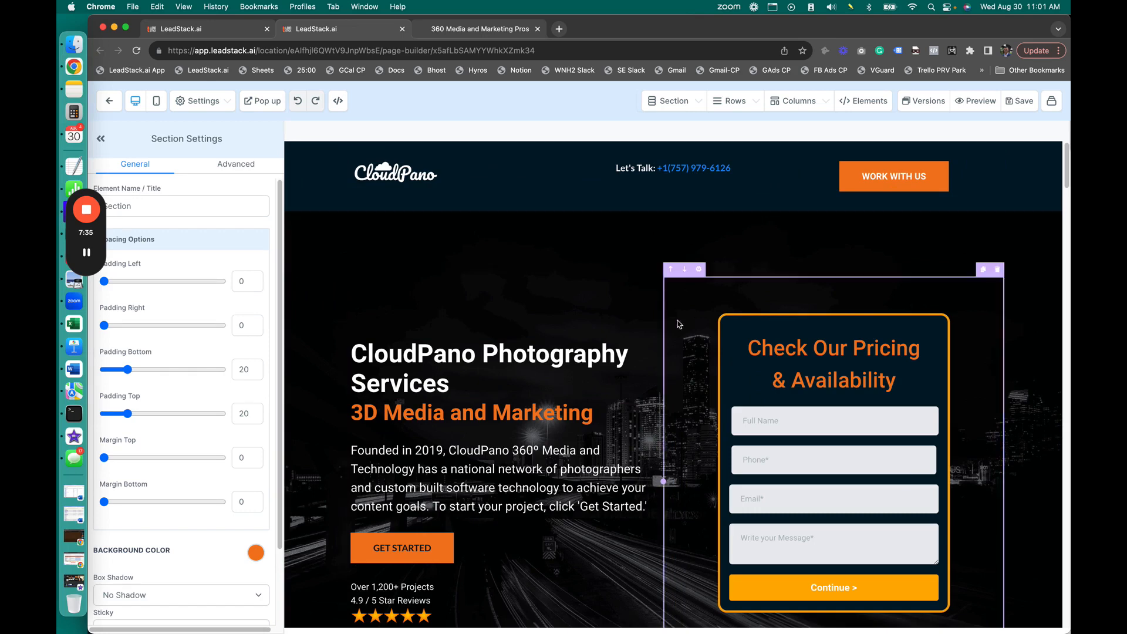
Step: Append "Today!" to the "Virtual 360º Tours and Photography Services" headline and save the page
{"action": "scroll", "coordinate": [571, 422], "scroll_direction": "down", "scroll_amount": 3}
{"action": "scroll", "coordinate": [571, 423], "scroll_direction": "down", "scroll_amount": 10}
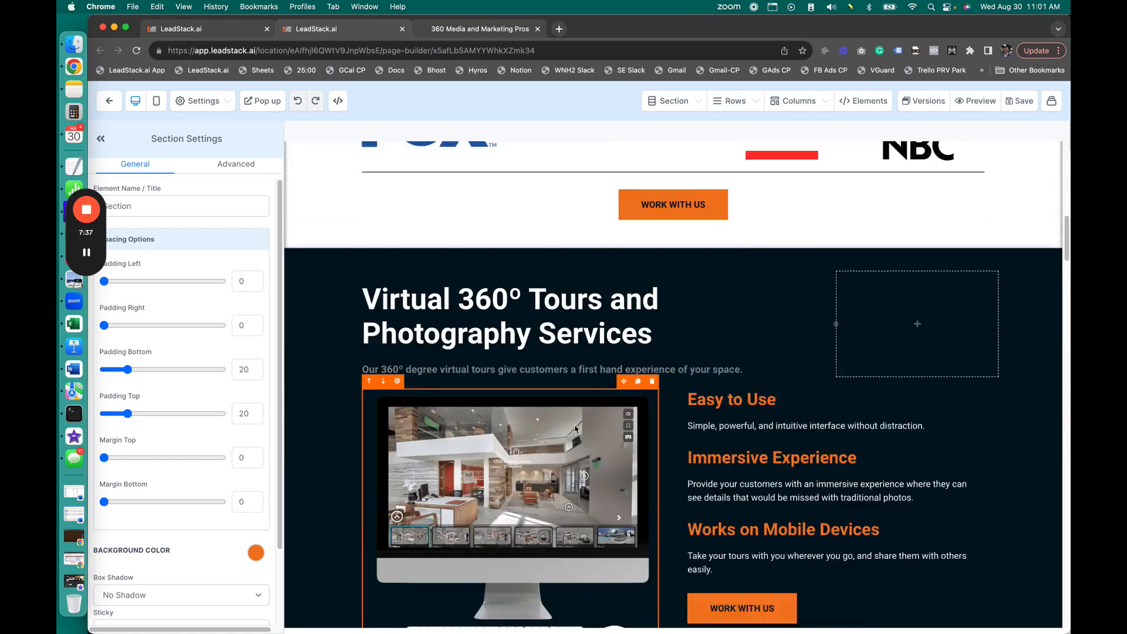
{"action": "left_click", "coordinate": [677, 290]}
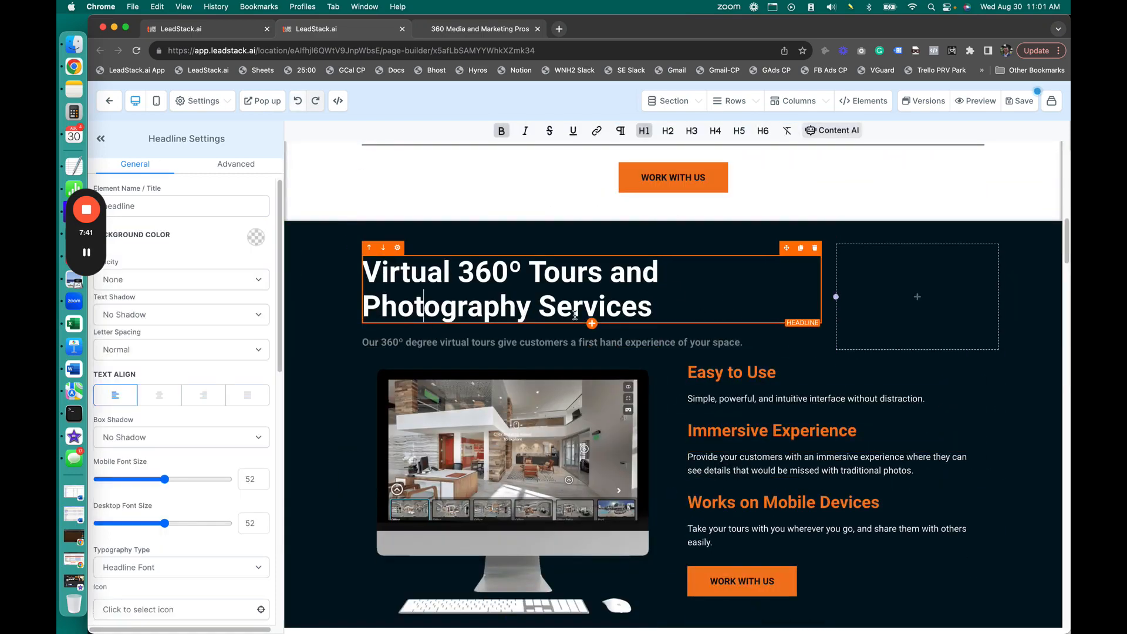
{"action": "left_click", "coordinate": [667, 311]}
{"action": "type", "text": "Today!"}
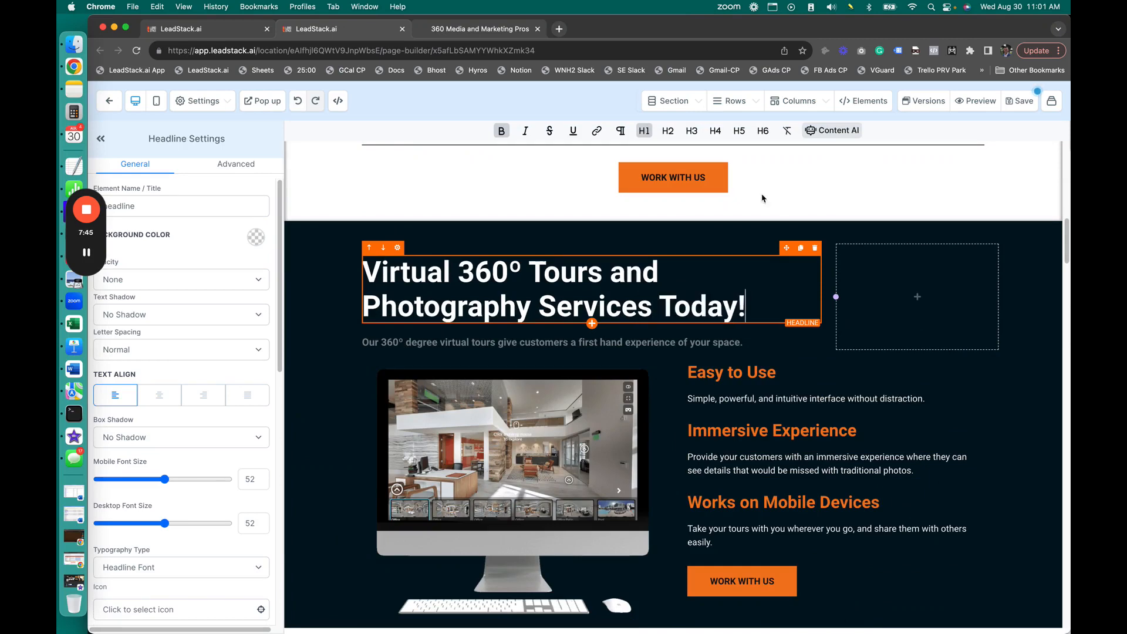
{"action": "left_click", "coordinate": [1022, 101]}
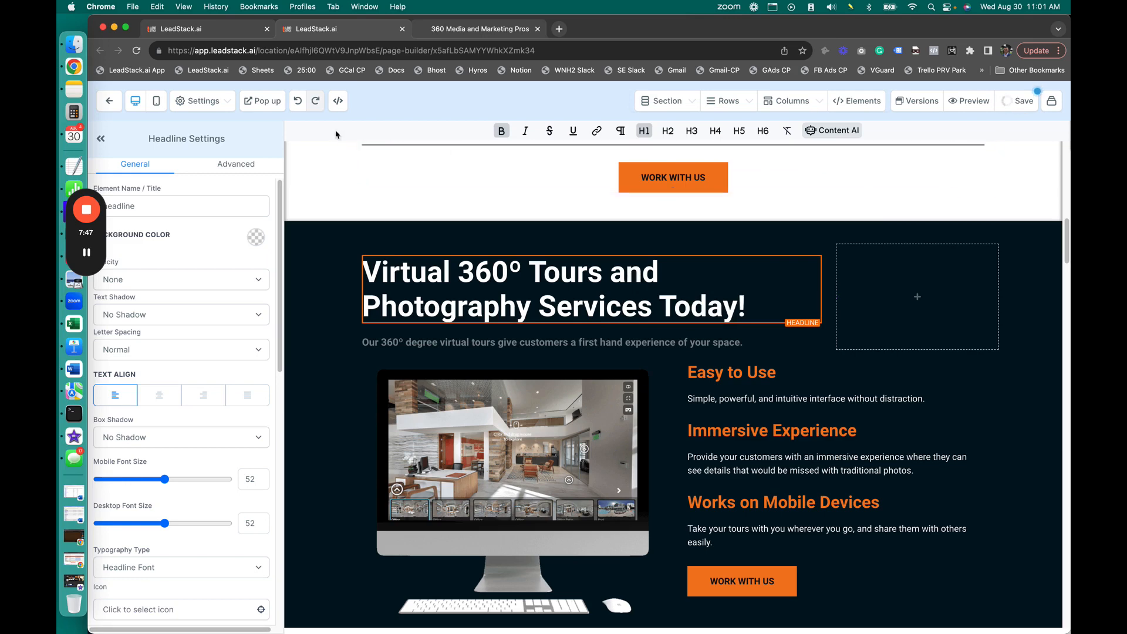
Step: Check the edited "Virtual 360º Tours" headline in mobile view and return to desktop view
{"action": "left_click", "coordinate": [157, 101]}
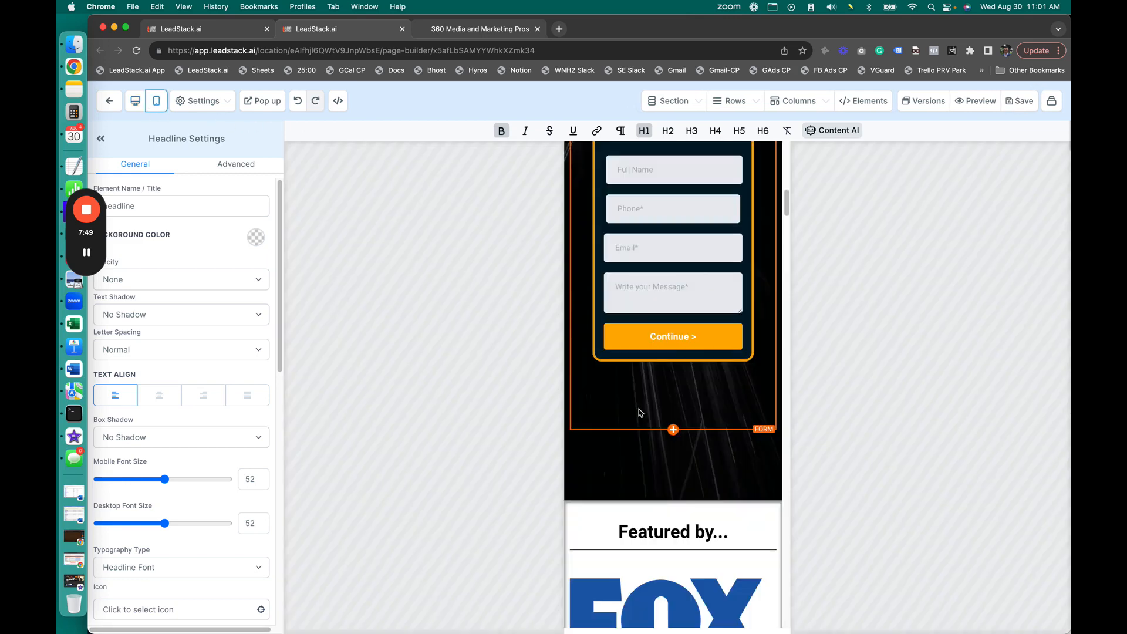
{"action": "scroll", "coordinate": [641, 413], "scroll_direction": "down", "scroll_amount": 5}
{"action": "scroll", "coordinate": [641, 413], "scroll_direction": "down", "scroll_amount": 5}
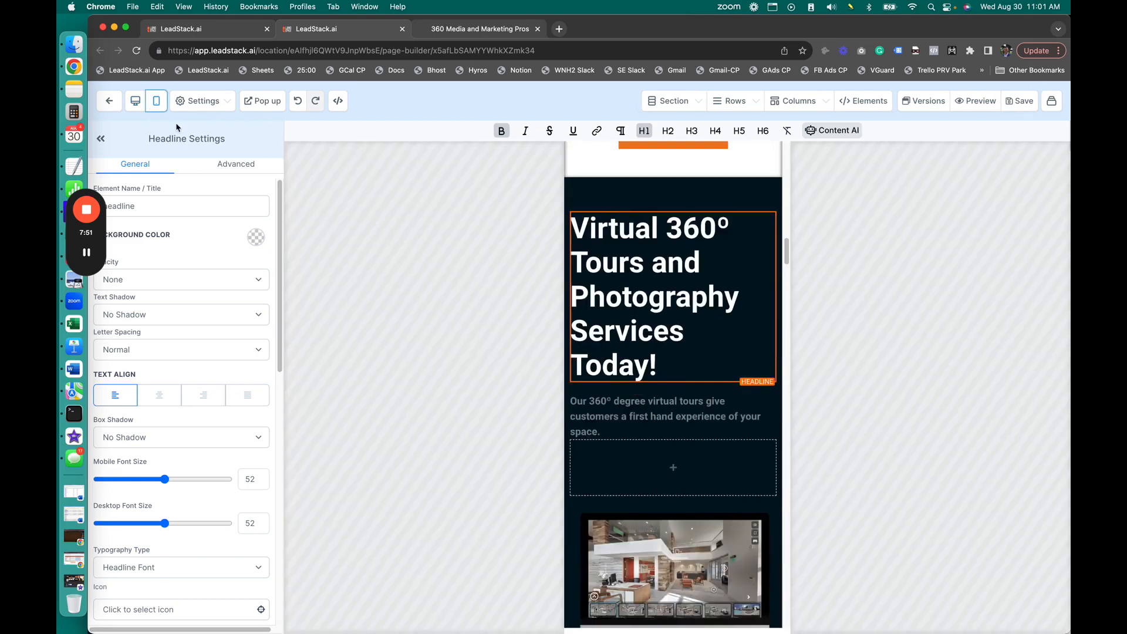
{"action": "left_click", "coordinate": [135, 102]}
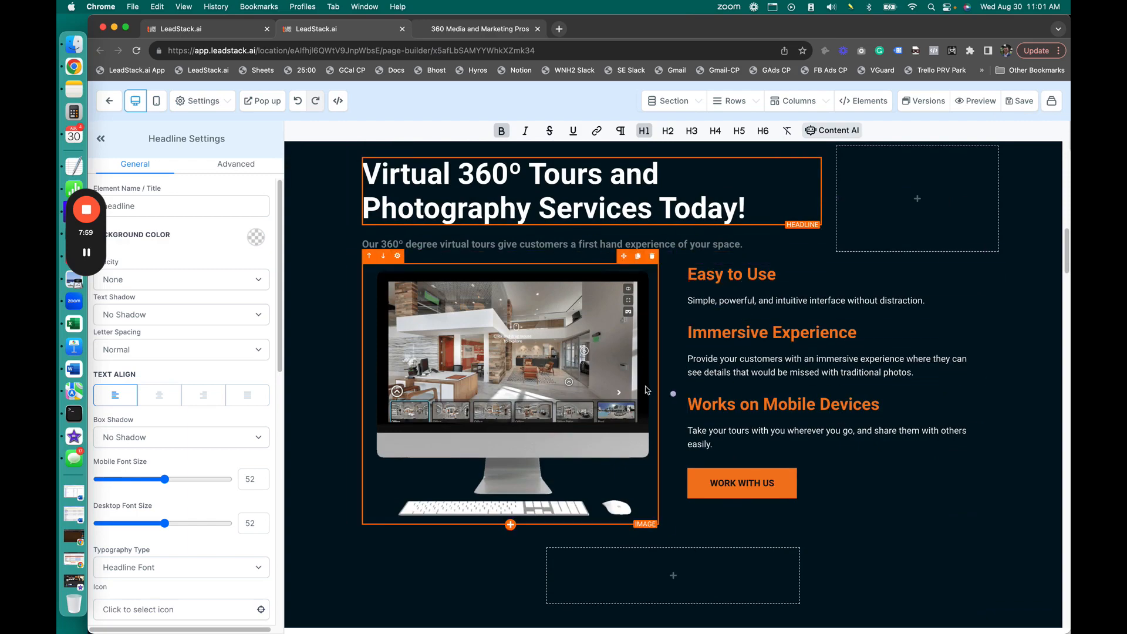
Step: Look over the page's sections in desktop view and the options for adding sections and rows
{"action": "scroll", "coordinate": [646, 390], "scroll_direction": "down", "scroll_amount": 3}
{"action": "scroll", "coordinate": [675, 473], "scroll_direction": "down", "scroll_amount": 10}
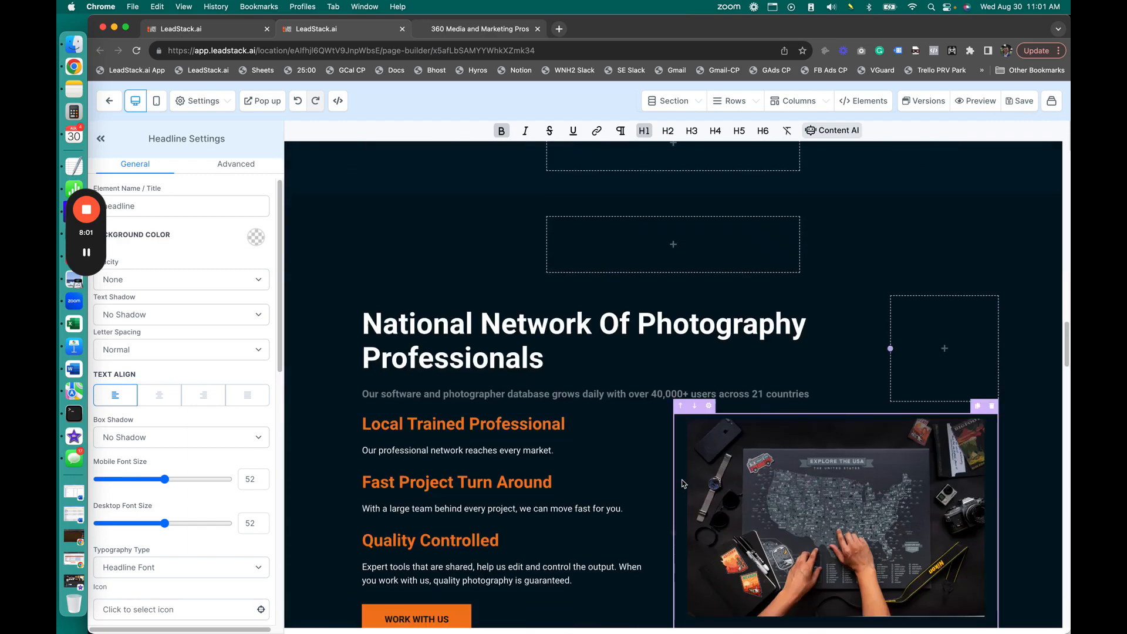
{"action": "scroll", "coordinate": [682, 483], "scroll_direction": "up", "scroll_amount": 3}
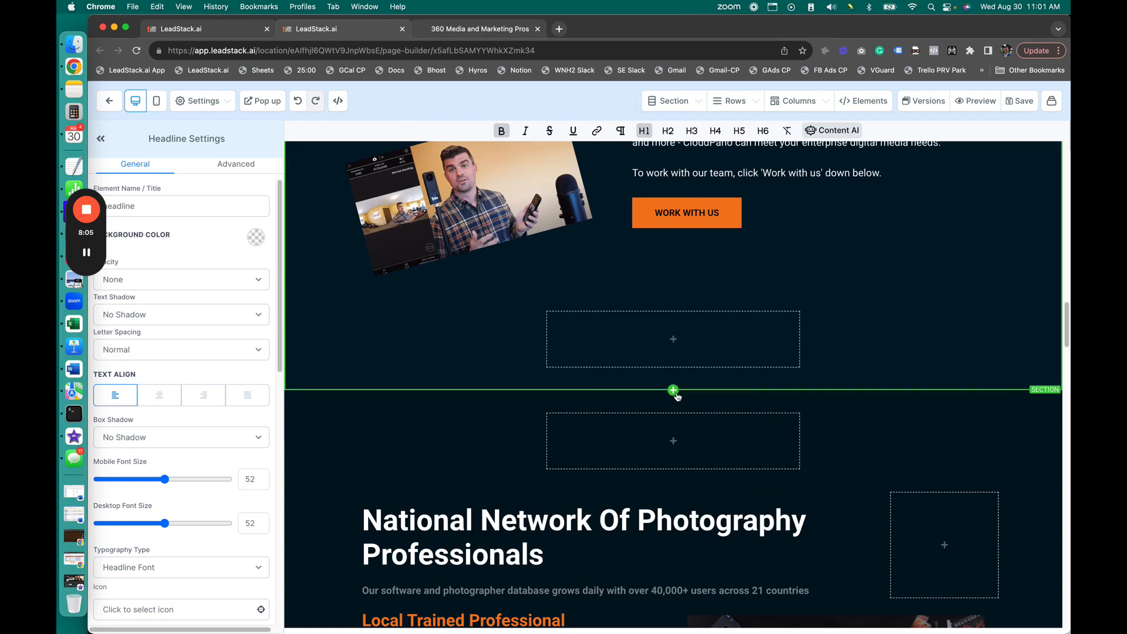
{"action": "scroll", "coordinate": [676, 397], "scroll_direction": "up", "scroll_amount": 10}
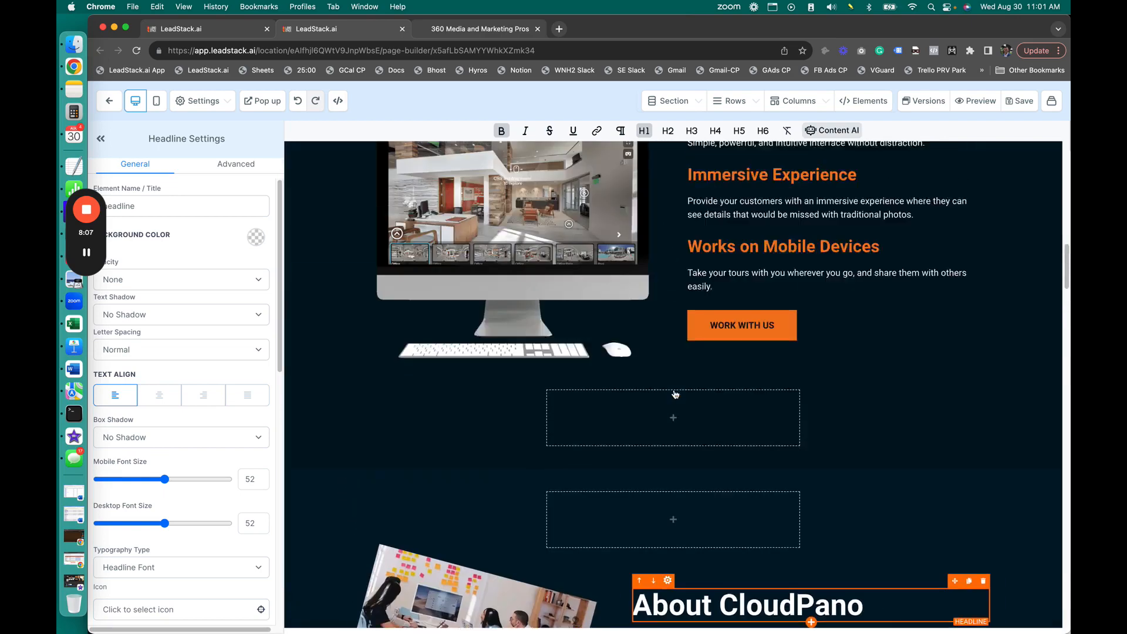
{"action": "scroll", "coordinate": [676, 394], "scroll_direction": "up", "scroll_amount": 10}
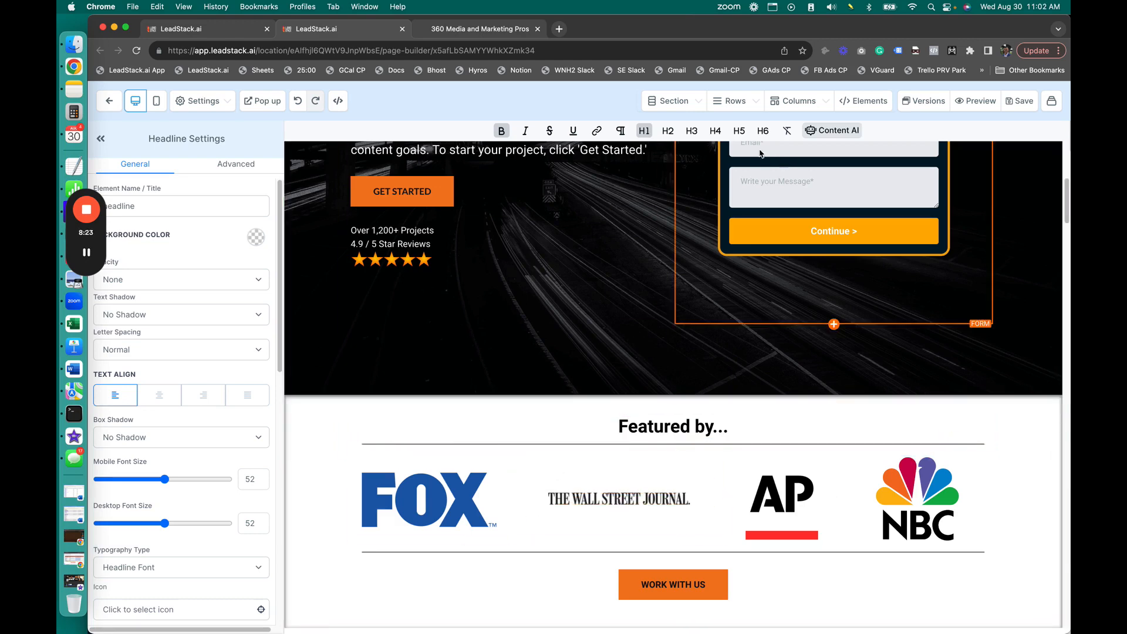
{"action": "left_click", "coordinate": [693, 103]}
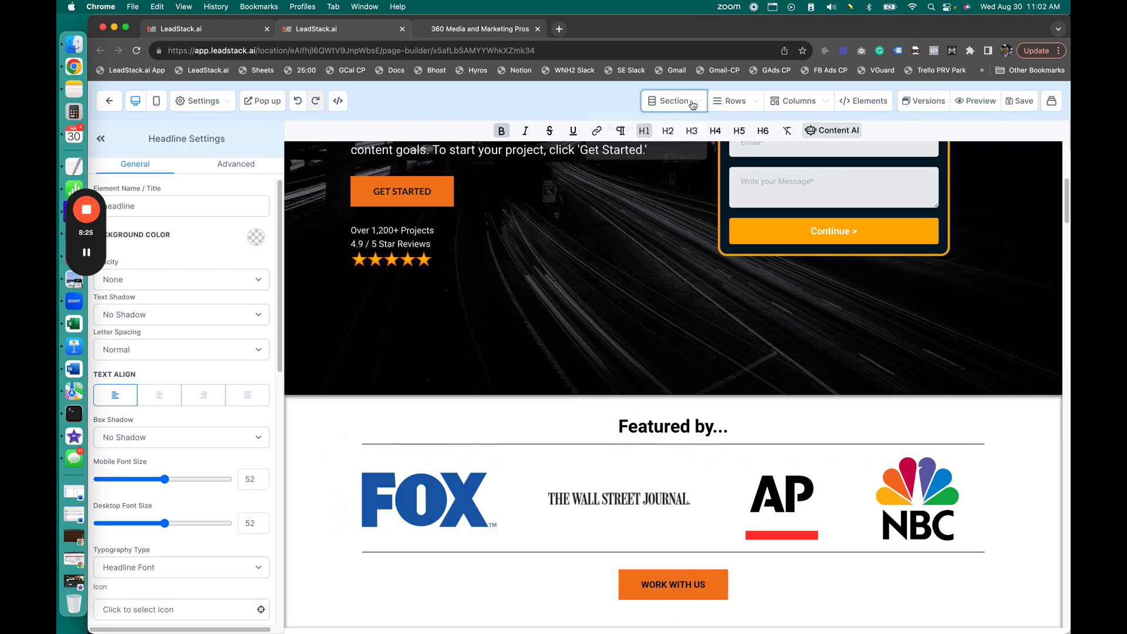
{"action": "left_click", "coordinate": [738, 106]}
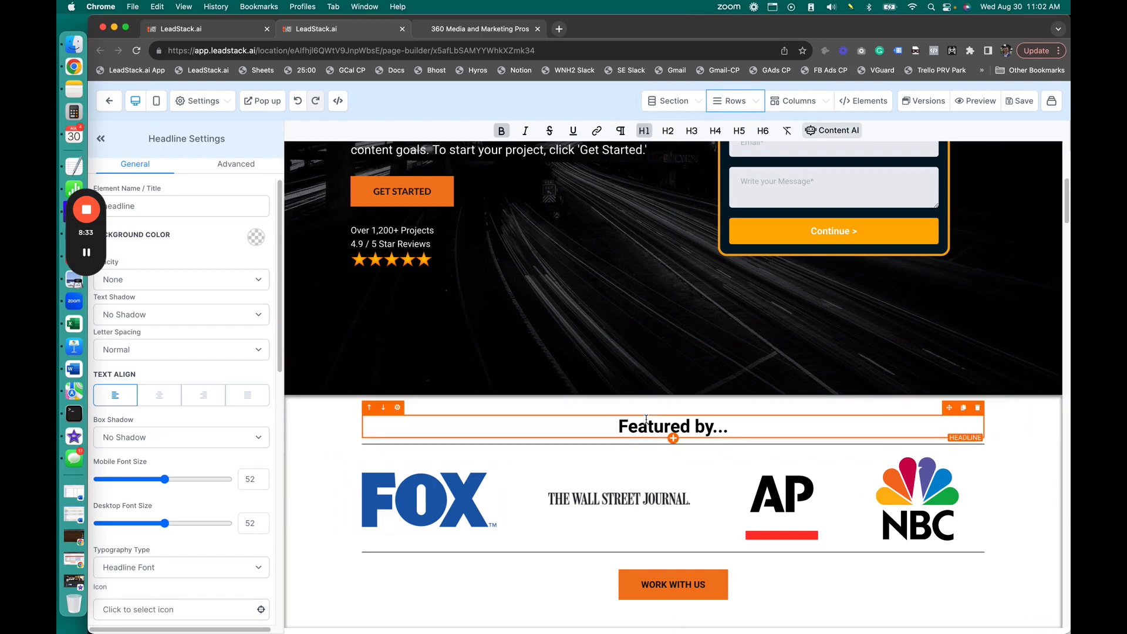
Step: Duplicate the "About CloudPano" section and check the copy below the original
{"action": "scroll", "coordinate": [704, 470], "scroll_direction": "down", "scroll_amount": 6}
{"action": "scroll", "coordinate": [771, 565], "scroll_direction": "down", "scroll_amount": 15}
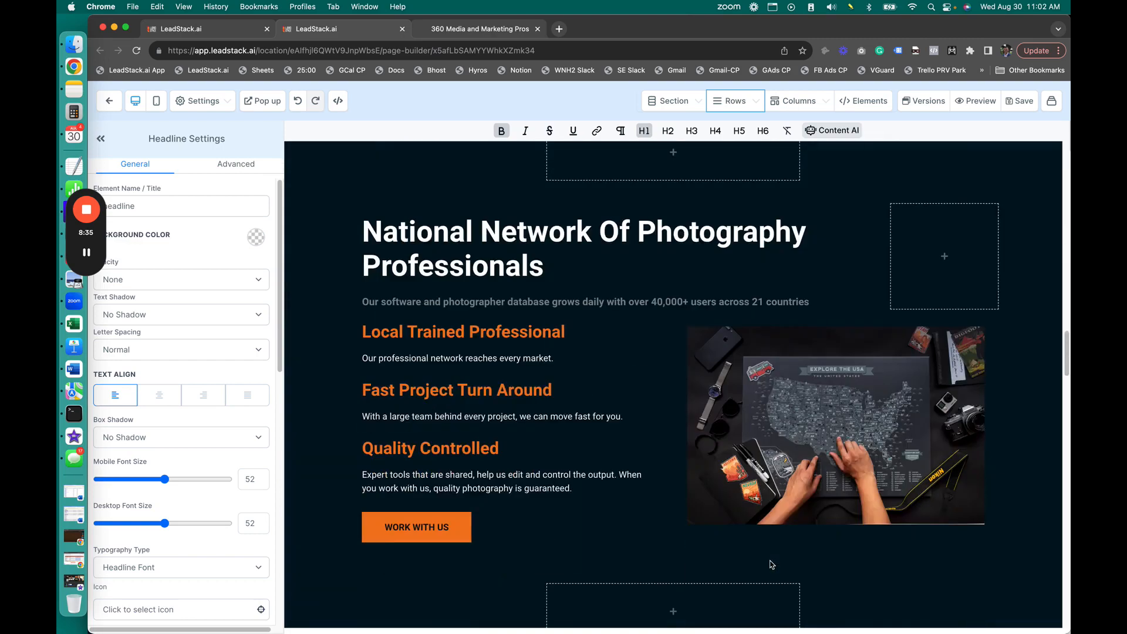
{"action": "scroll", "coordinate": [794, 371], "scroll_direction": "up", "scroll_amount": 4}
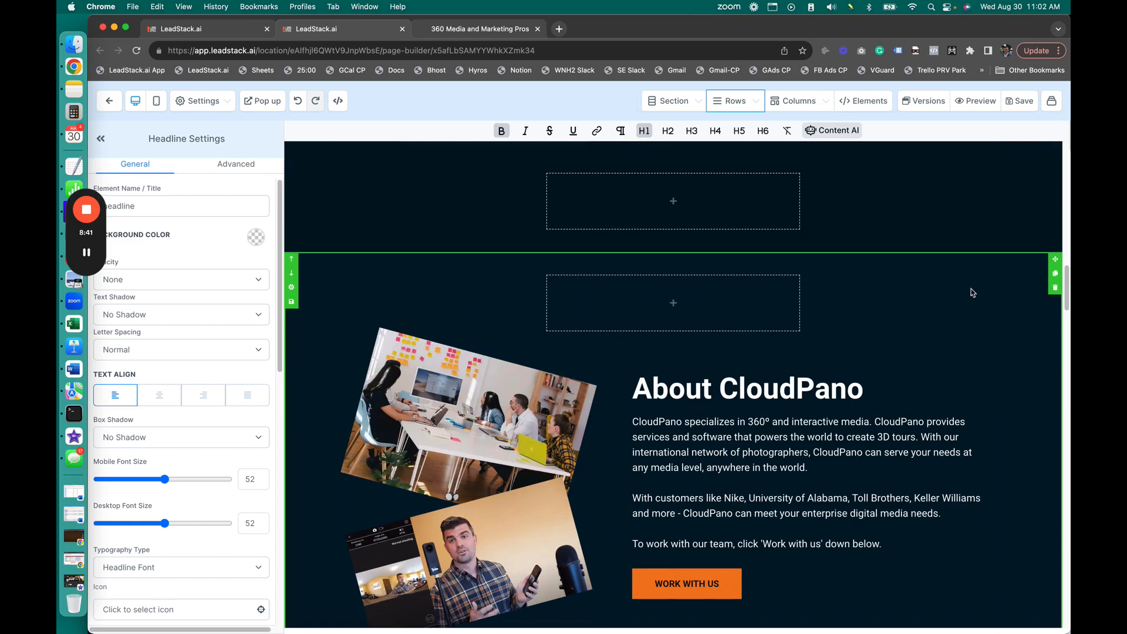
{"action": "left_click", "coordinate": [1056, 277]}
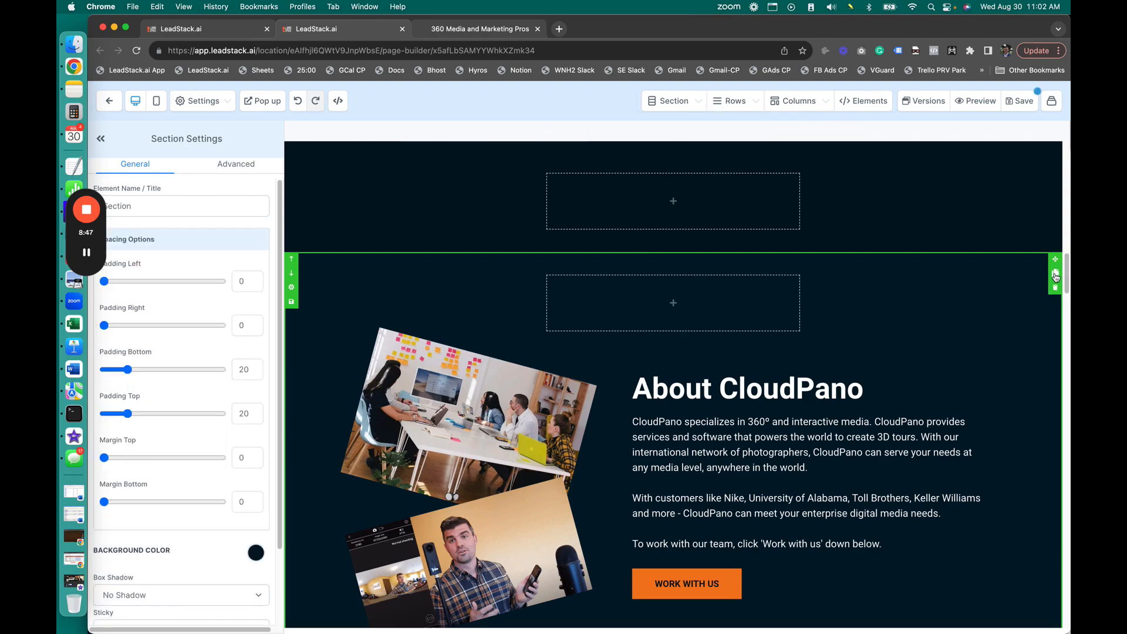
{"action": "scroll", "coordinate": [927, 399], "scroll_direction": "up", "scroll_amount": 4}
{"action": "scroll", "coordinate": [927, 399], "scroll_direction": "down", "scroll_amount": 15}
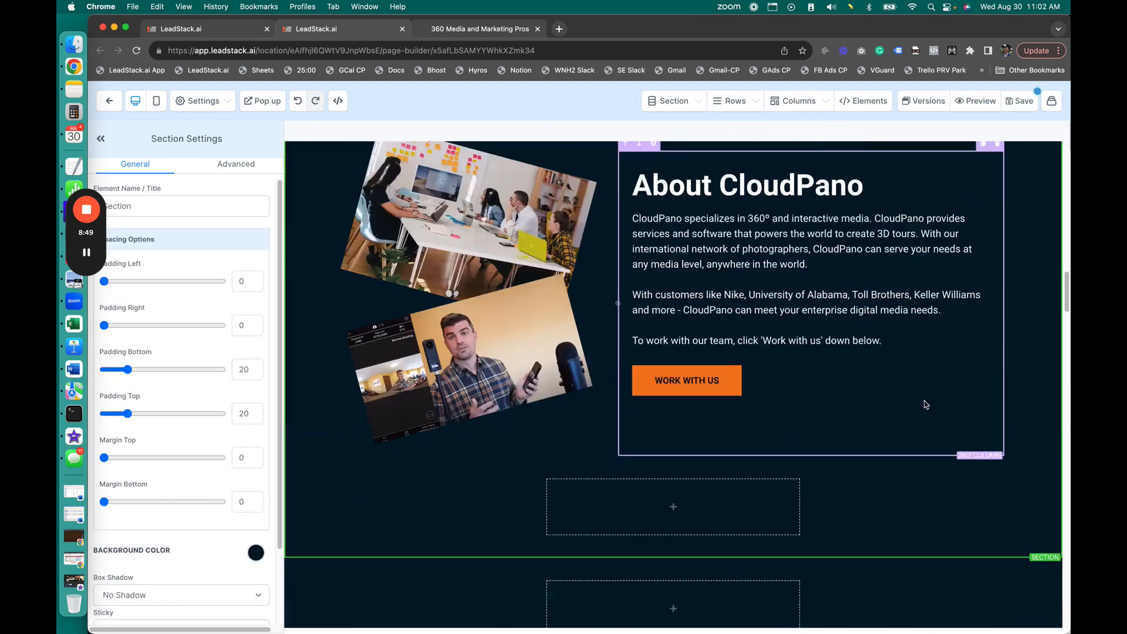
{"action": "scroll", "coordinate": [916, 414], "scroll_direction": "down", "scroll_amount": 3}
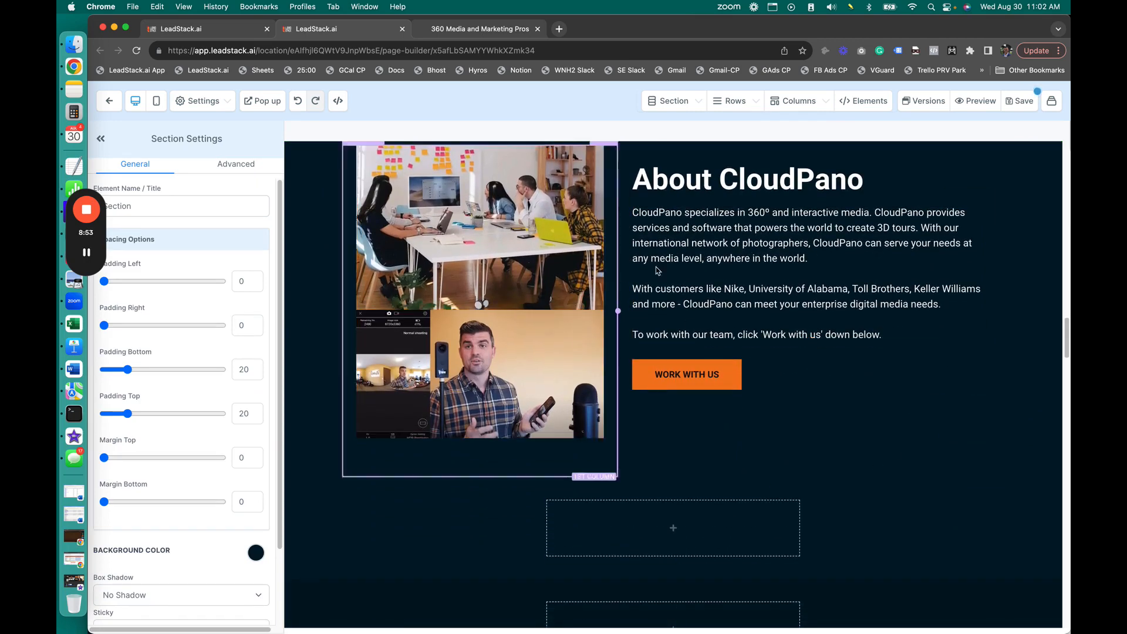
{"action": "scroll", "coordinate": [694, 212], "scroll_direction": "up", "scroll_amount": 3}
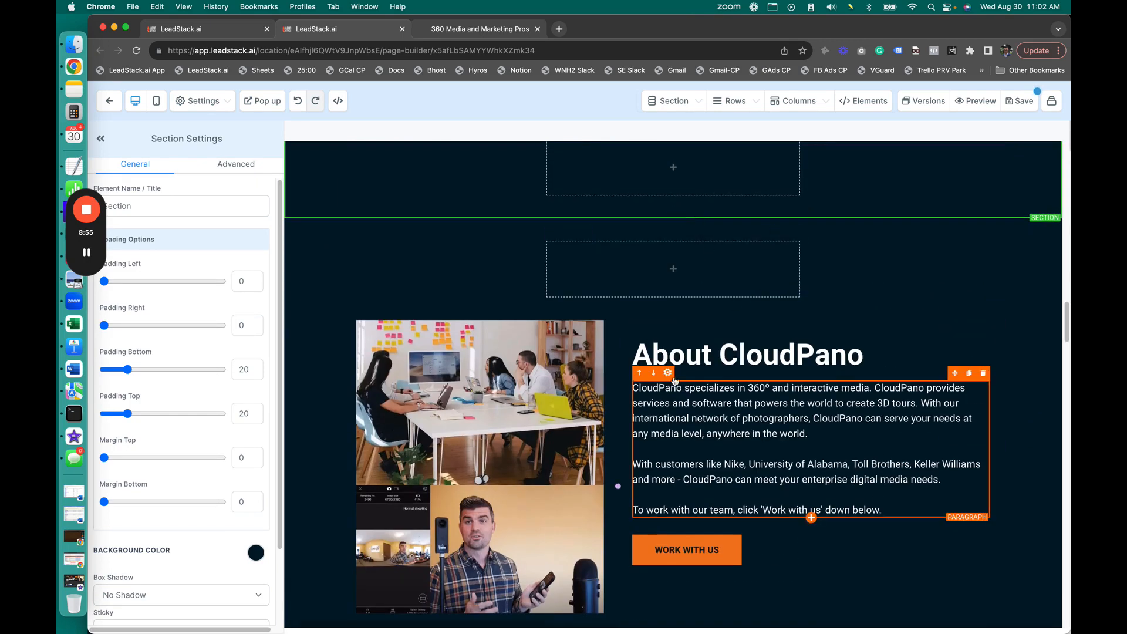
Step: Insert a 3-column row above the "About CloudPano" content in the duplicated section, below its empty one-column row
{"action": "left_click", "coordinate": [715, 354]}
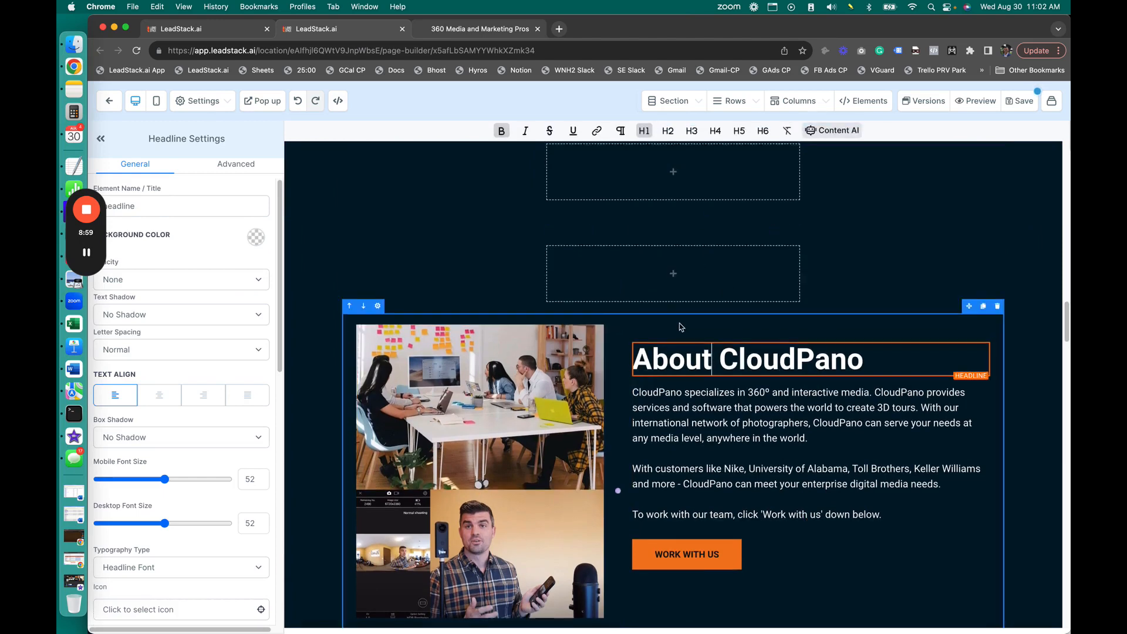
{"action": "scroll", "coordinate": [937, 348], "scroll_direction": "up", "scroll_amount": 4}
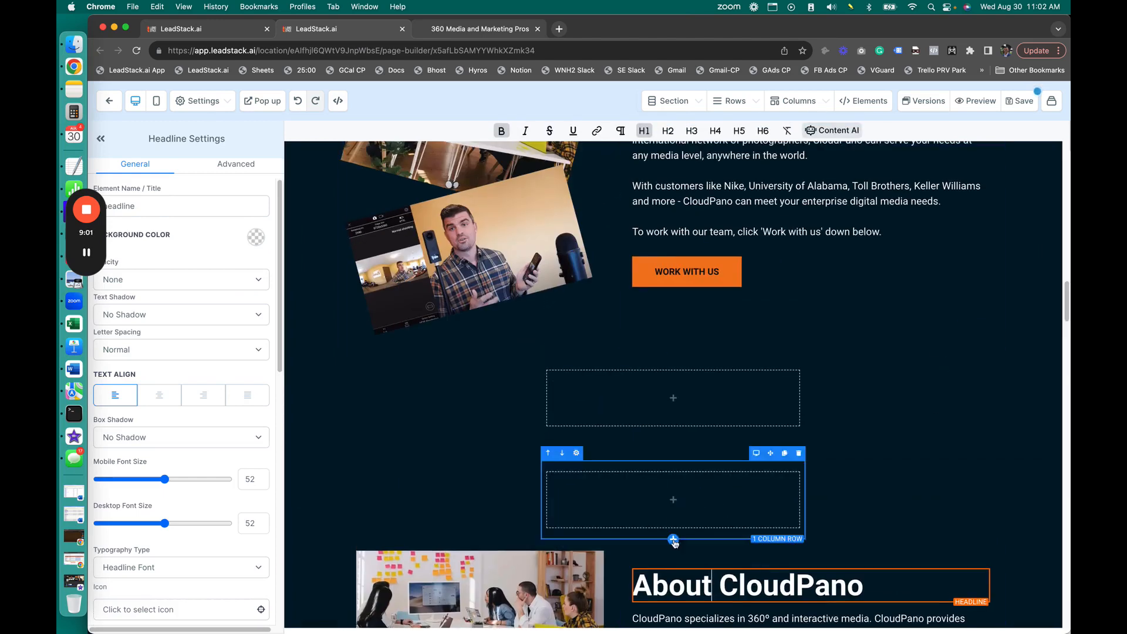
{"action": "left_click", "coordinate": [674, 539]}
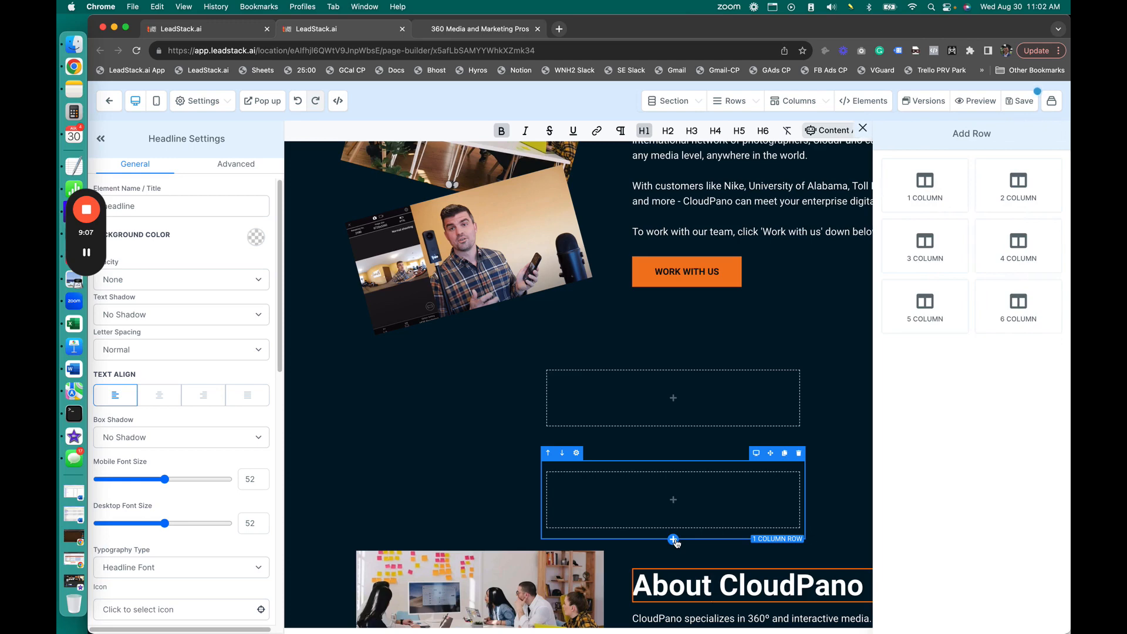
{"action": "left_click", "coordinate": [934, 250]}
{"action": "scroll", "coordinate": [793, 446], "scroll_direction": "down", "scroll_amount": 3}
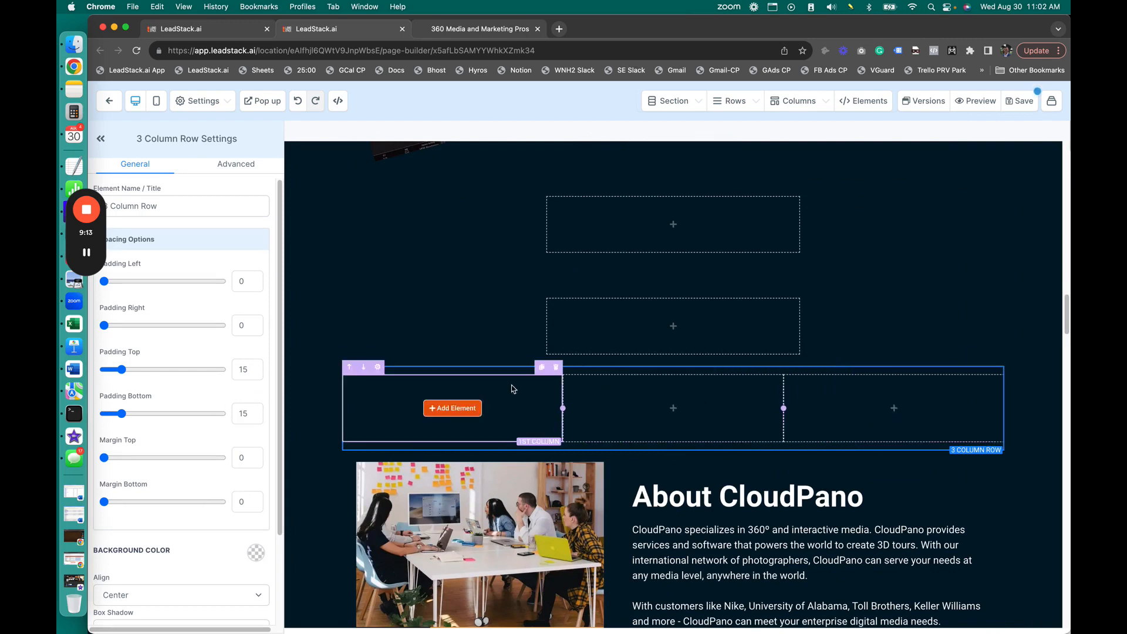
Step: Add a headline with a sub-headline beneath it to the first column of the 3-column row
{"action": "left_click", "coordinate": [450, 414]}
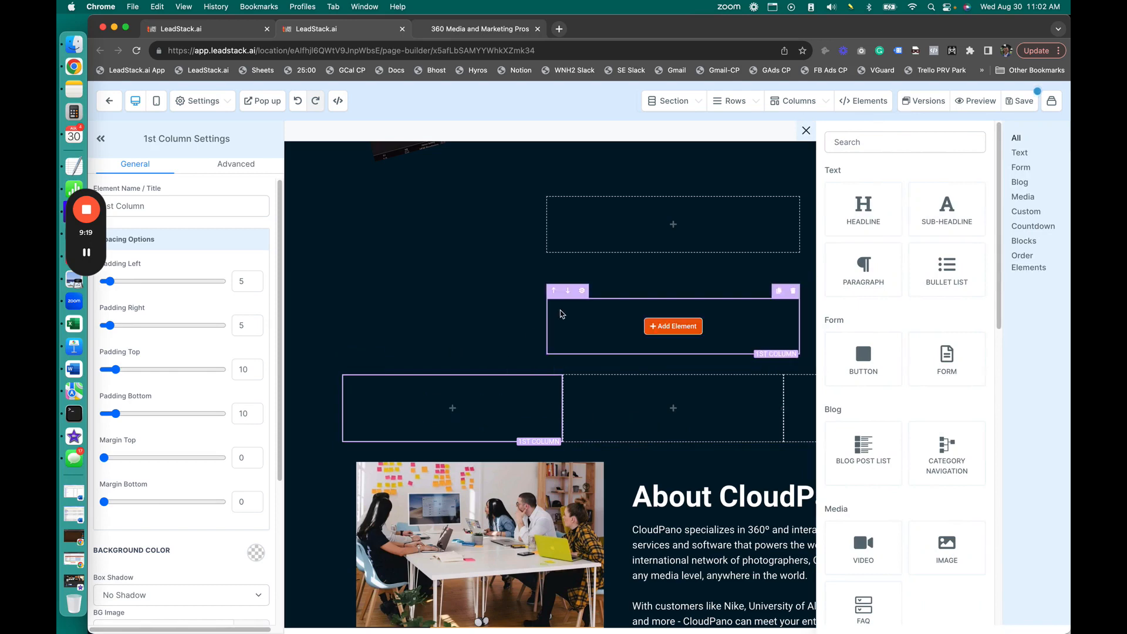
{"action": "left_click", "coordinate": [885, 217]}
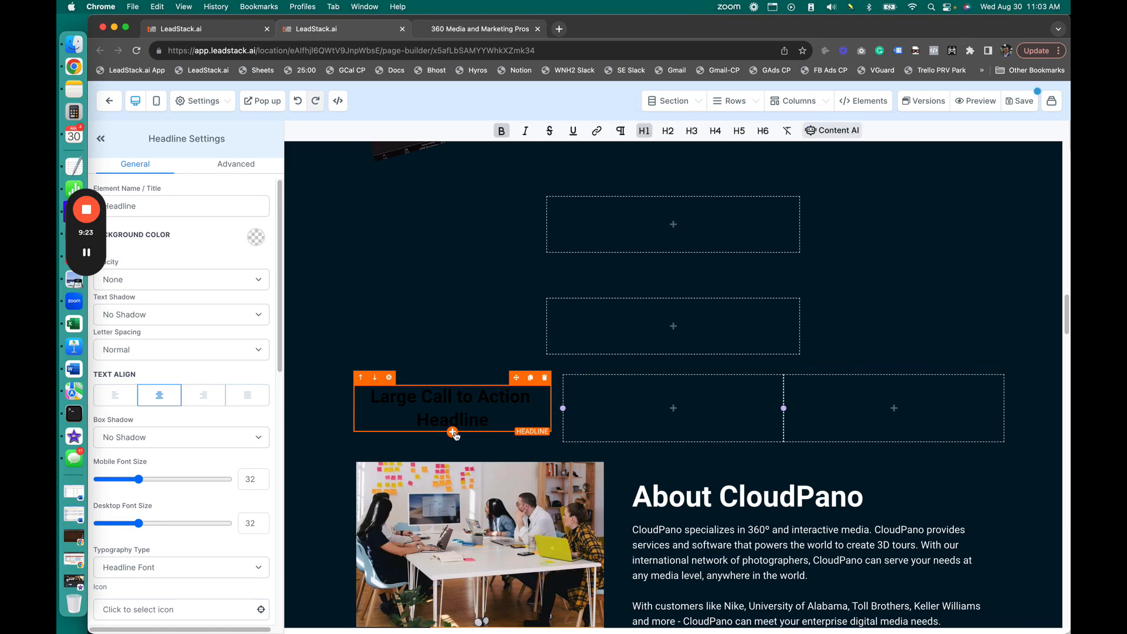
{"action": "left_click", "coordinate": [453, 433]}
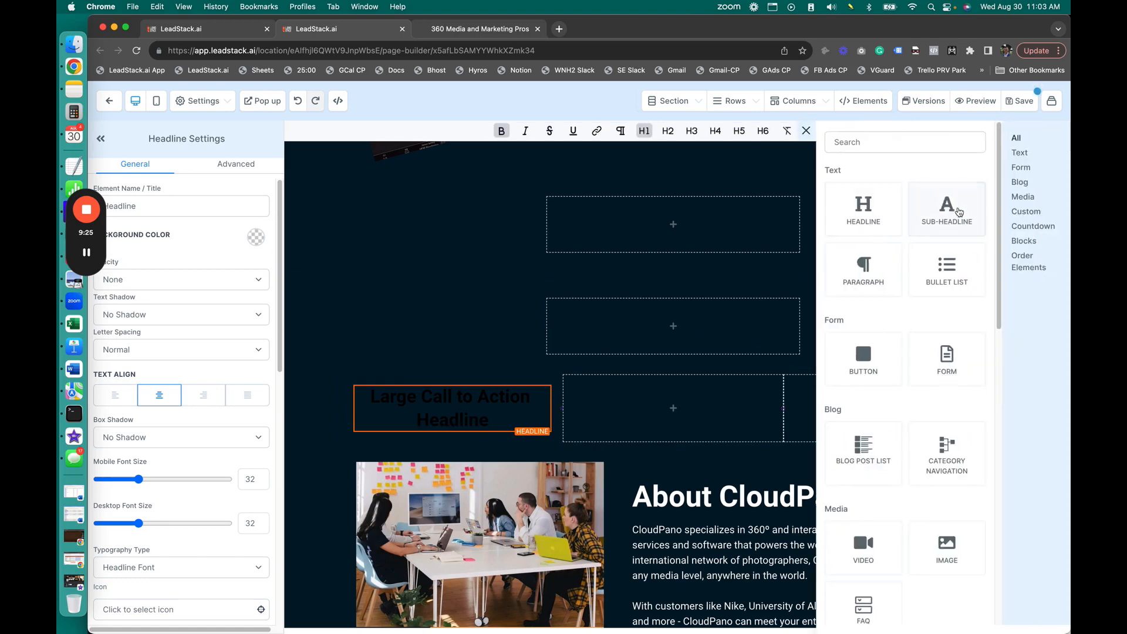
{"action": "left_click_drag", "start_coordinate": [522, 397], "coordinate": [523, 405]}
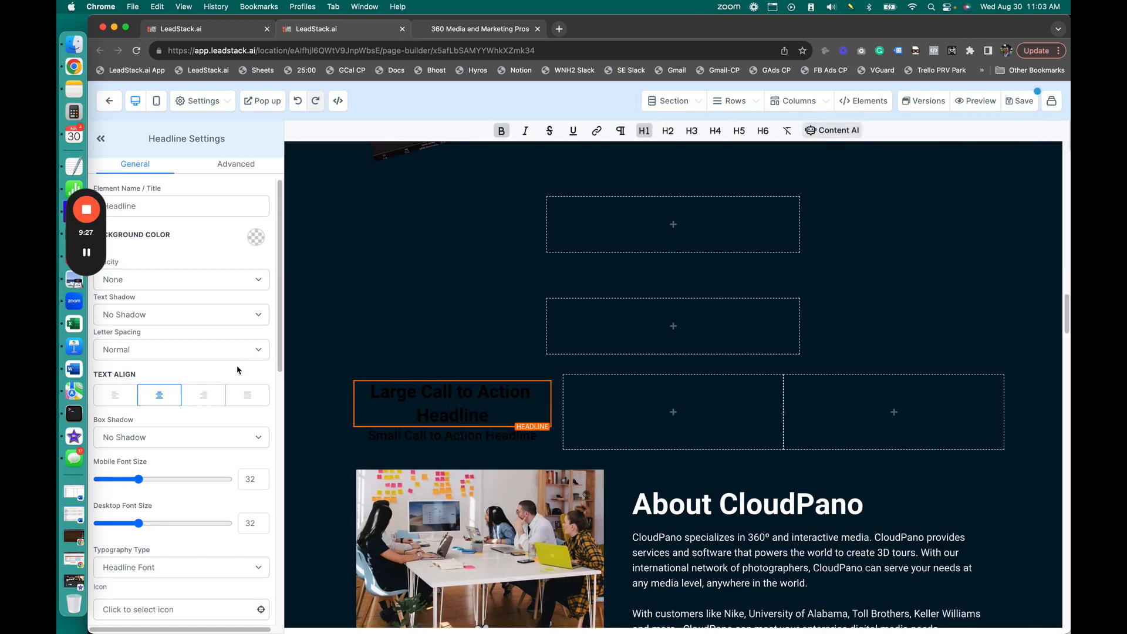
Step: Set the text color and bold text color of both the new headline and the sub-headline to white
{"action": "scroll", "coordinate": [199, 399], "scroll_direction": "down", "scroll_amount": 10}
{"action": "left_click", "coordinate": [249, 230]}
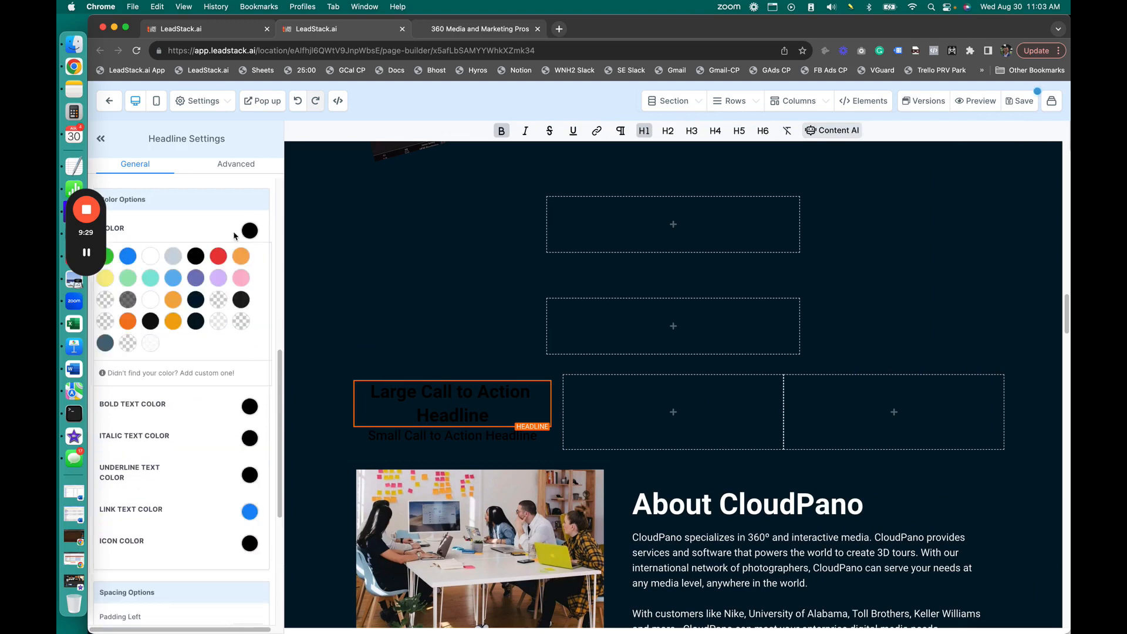
{"action": "left_click", "coordinate": [467, 436]}
{"action": "left_click", "coordinate": [249, 407]}
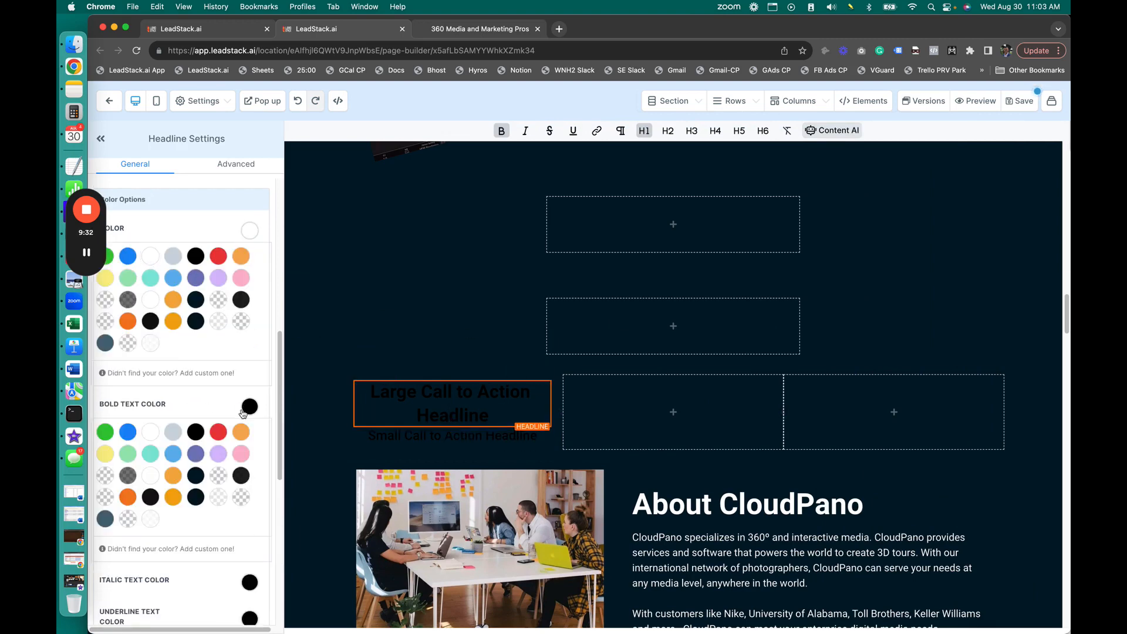
{"action": "left_click", "coordinate": [152, 432]}
{"action": "left_click", "coordinate": [482, 435]}
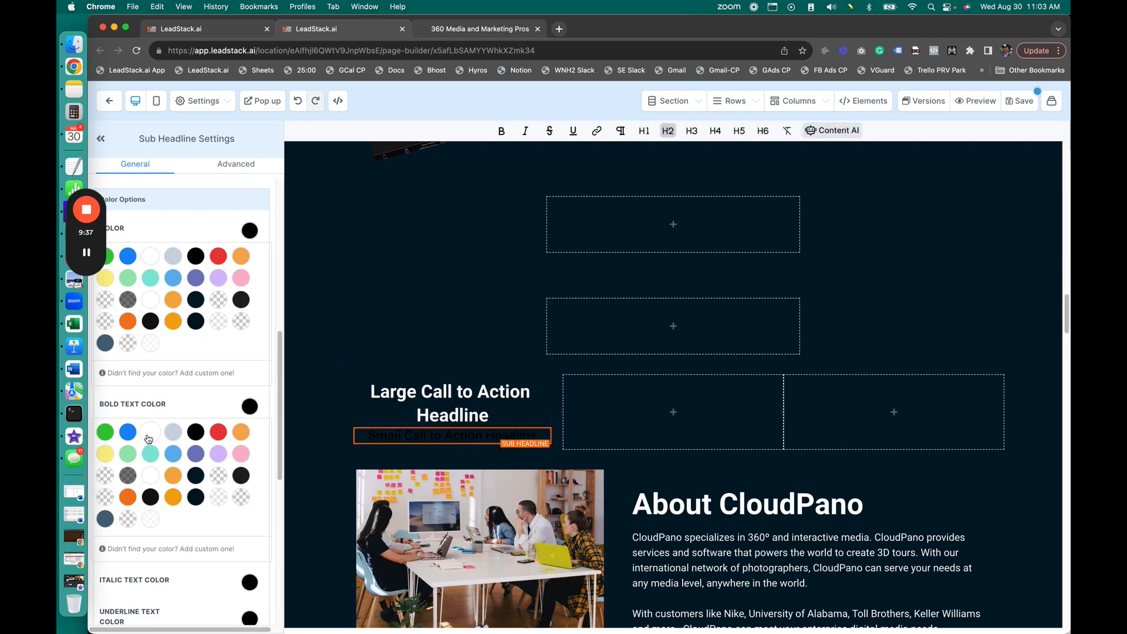
{"action": "left_click", "coordinate": [150, 256]}
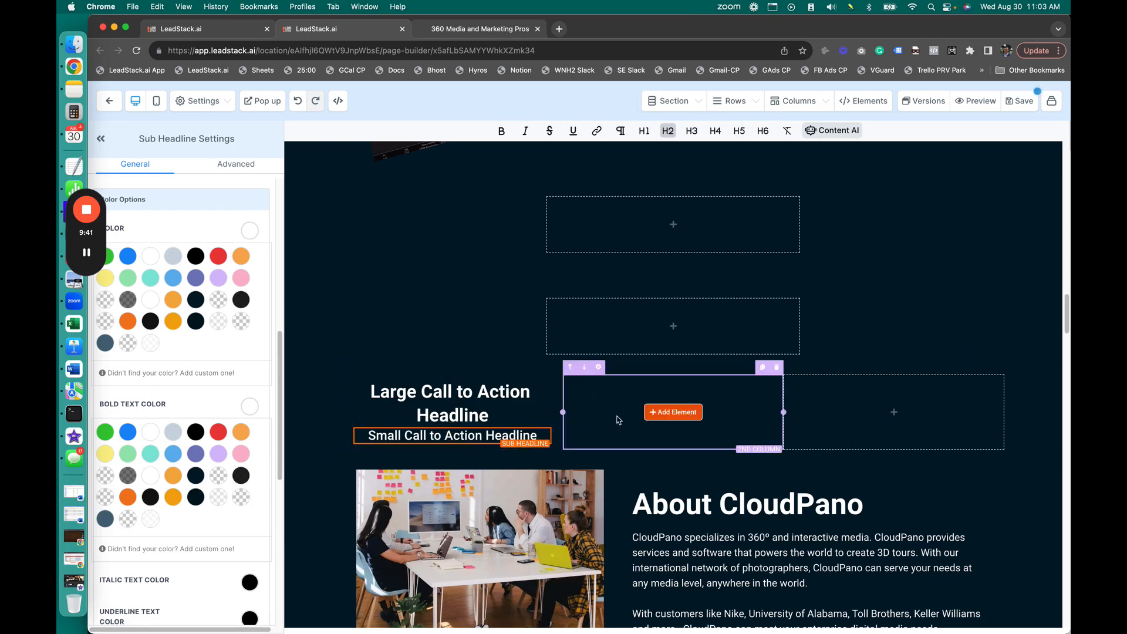
Step: Add a button element to the second column and an image element to the third column of the 3-column row
{"action": "left_click", "coordinate": [660, 412]}
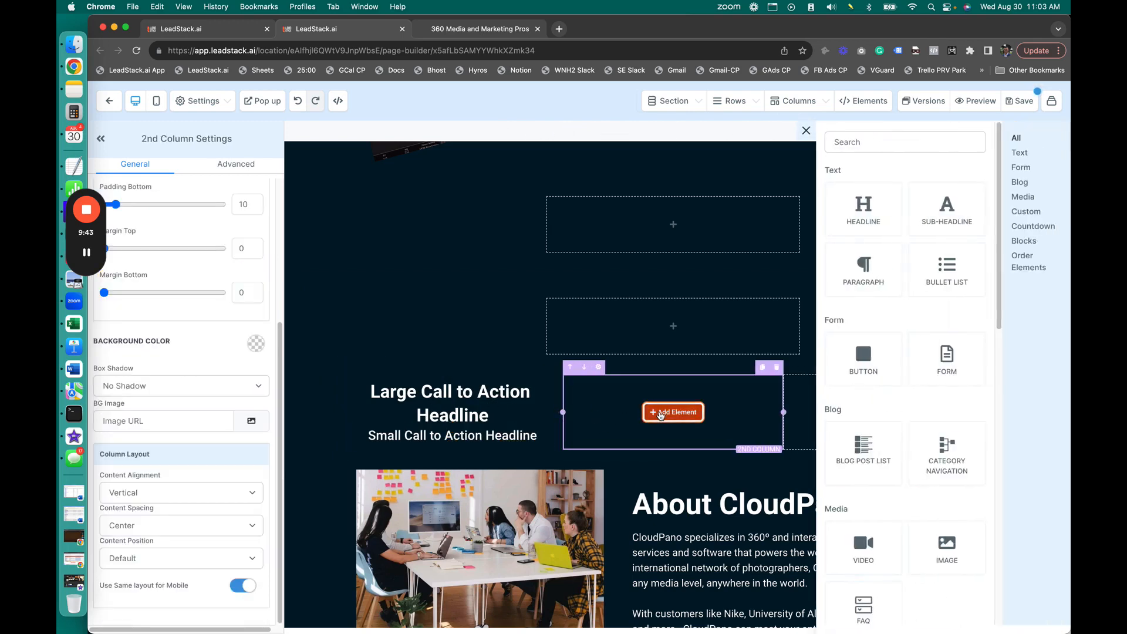
{"action": "left_click", "coordinate": [866, 367]}
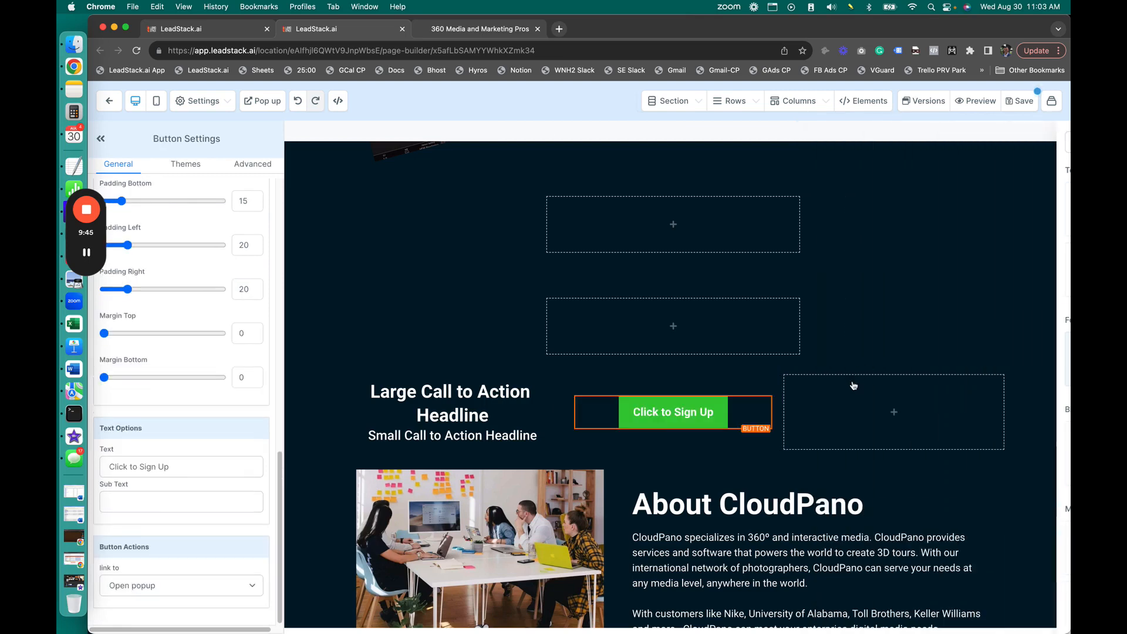
{"action": "left_click", "coordinate": [895, 414]}
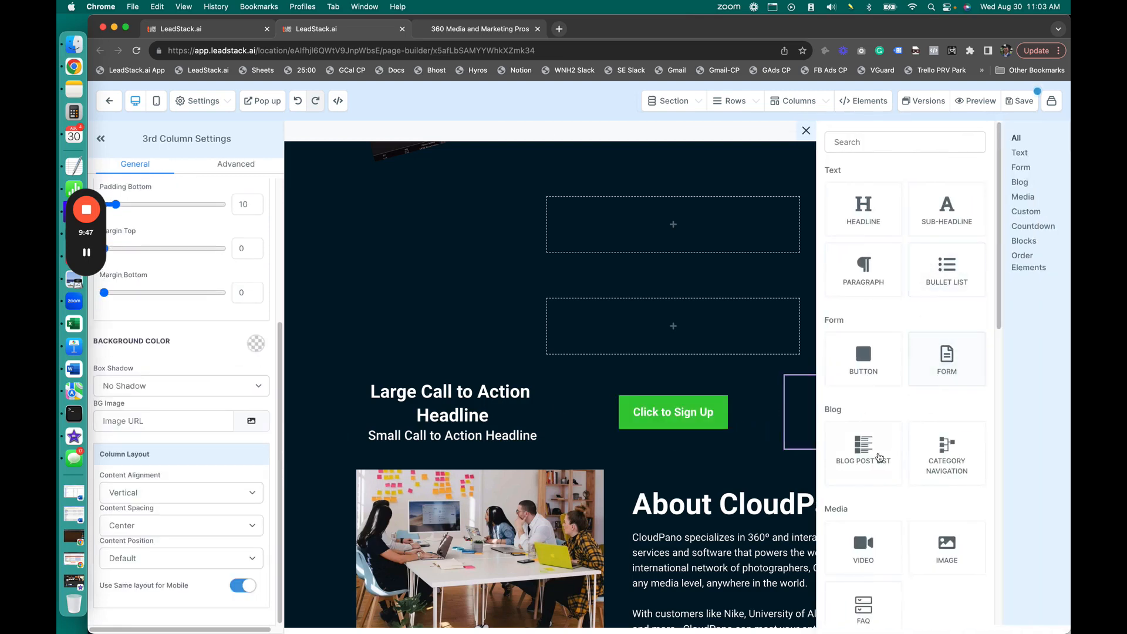
{"action": "scroll", "coordinate": [916, 529], "scroll_direction": "down", "scroll_amount": 3}
{"action": "left_click", "coordinate": [956, 405]}
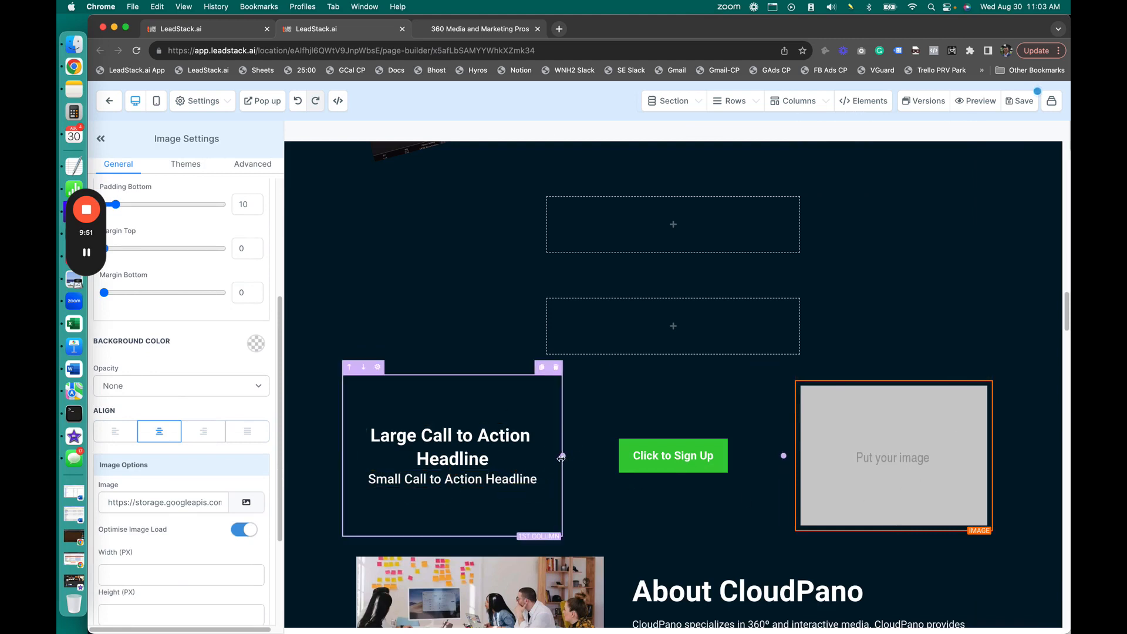
Step: Widen the first column so its headline fits on one line, and add a bullet list below the sub-headline
{"action": "left_click_drag", "start_coordinate": [563, 457], "coordinate": [619, 433]}
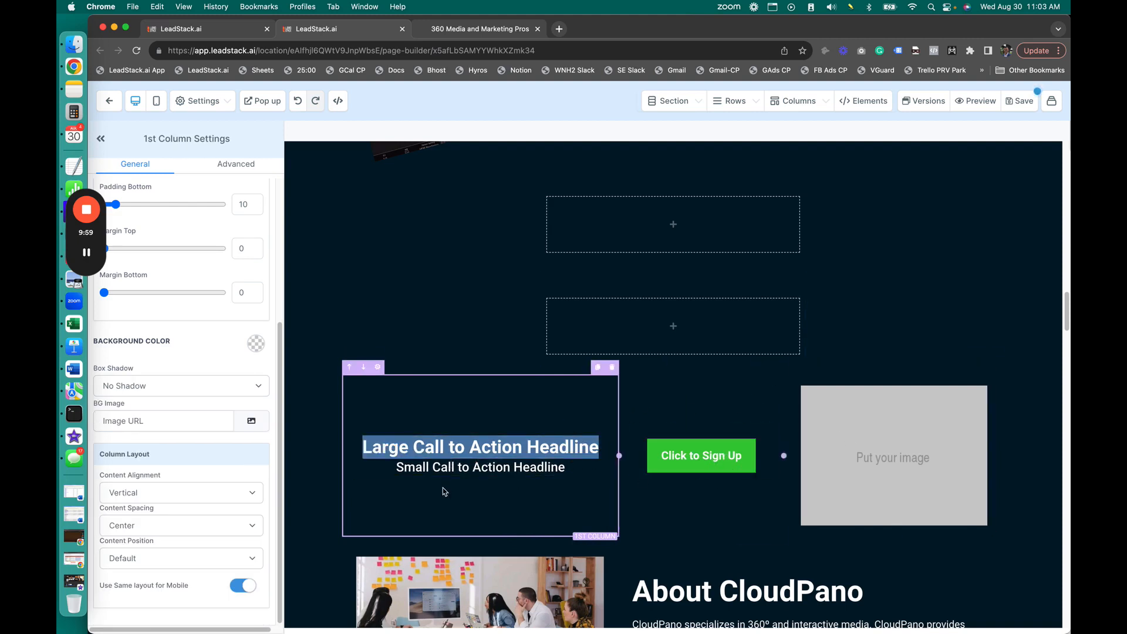
{"action": "left_click", "coordinate": [481, 497]}
{"action": "scroll", "coordinate": [487, 463], "scroll_direction": "down", "scroll_amount": 1}
{"action": "left_click", "coordinate": [481, 445]}
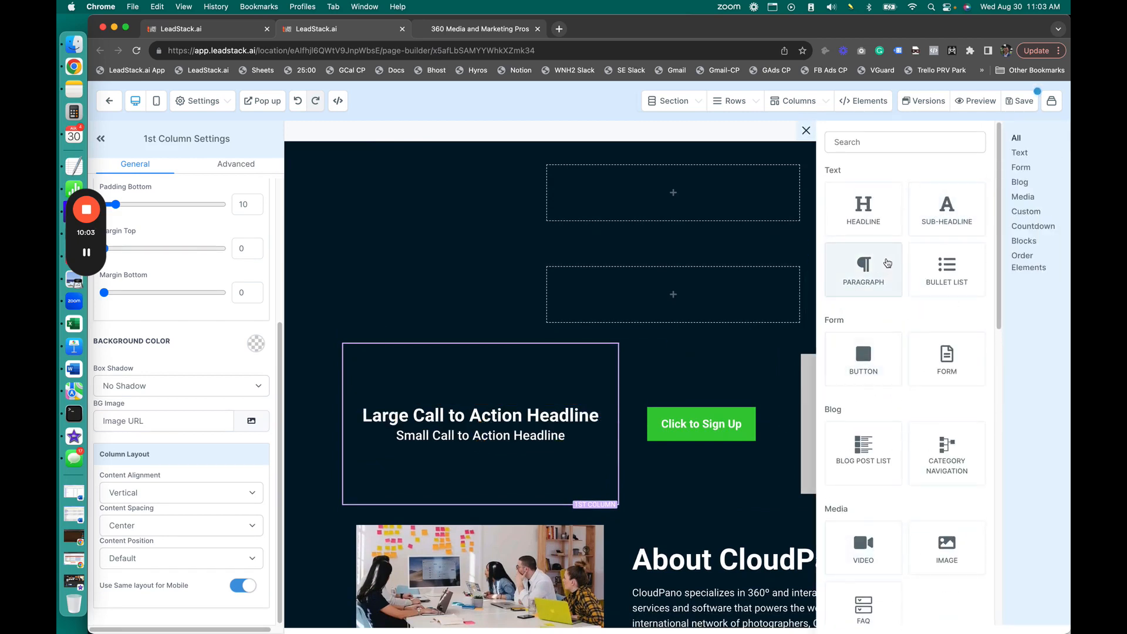
{"action": "left_click", "coordinate": [947, 273]}
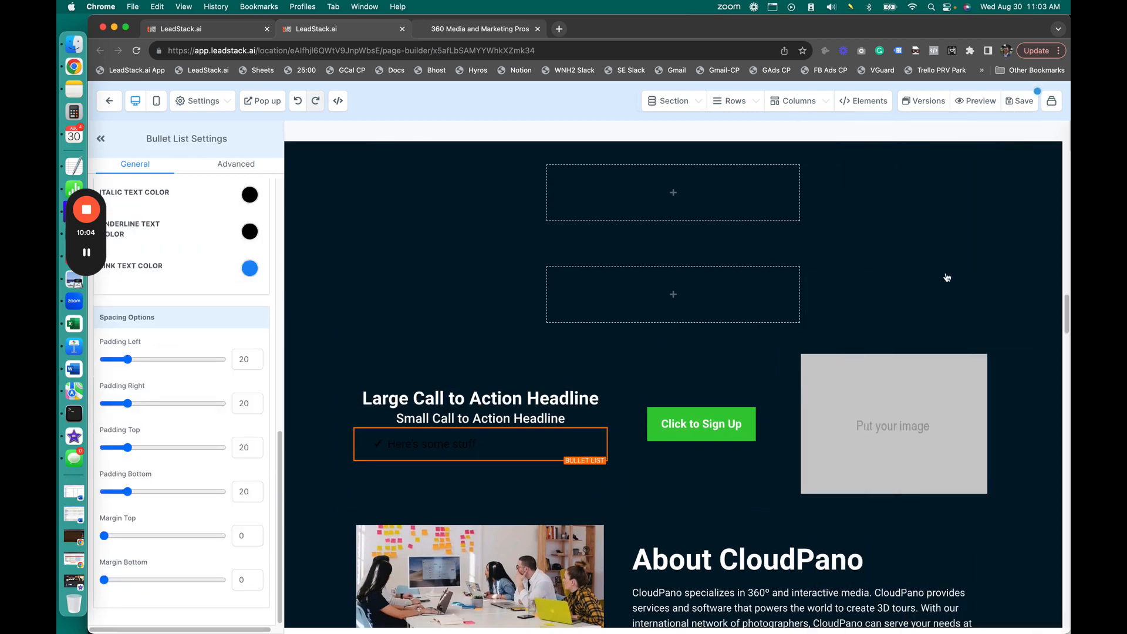
Step: Set the new bullet list's text color and icon color to white
{"action": "left_click", "coordinate": [433, 448]}
{"action": "scroll", "coordinate": [119, 478], "scroll_direction": "up", "scroll_amount": 4}
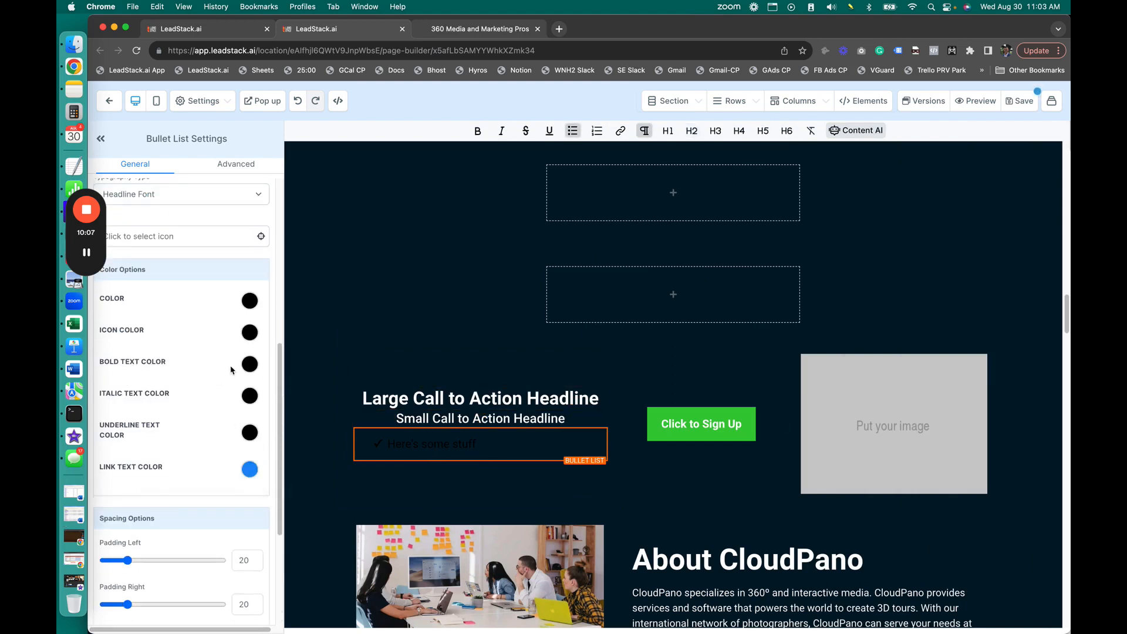
{"action": "left_click", "coordinate": [250, 301]}
{"action": "left_click", "coordinate": [151, 327]}
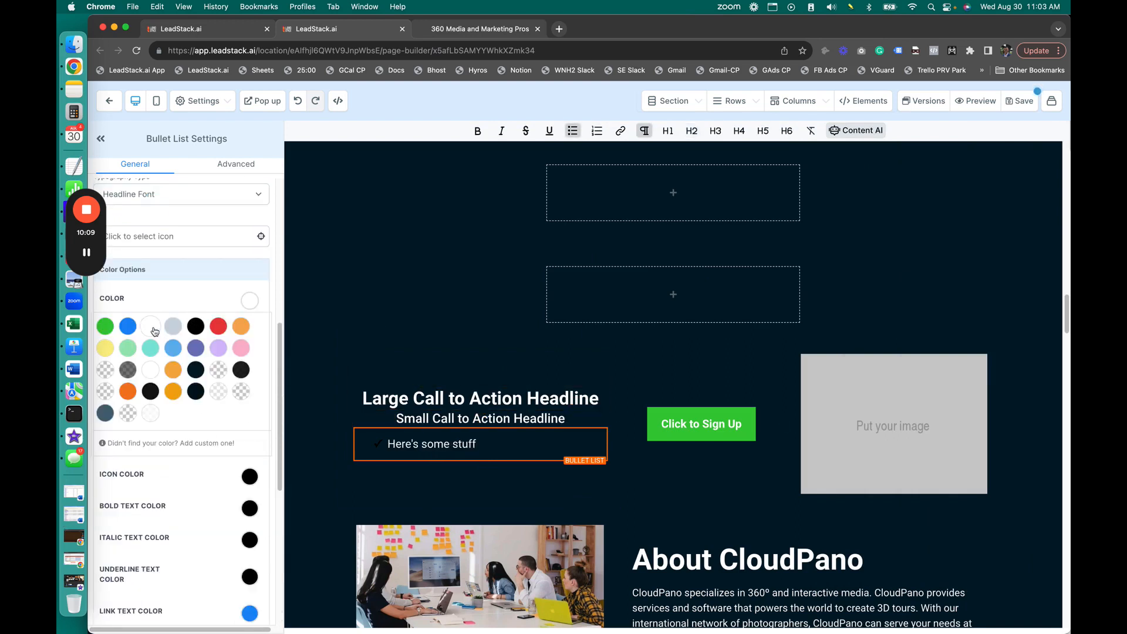
{"action": "left_click", "coordinate": [250, 477]}
{"action": "left_click", "coordinate": [151, 503]}
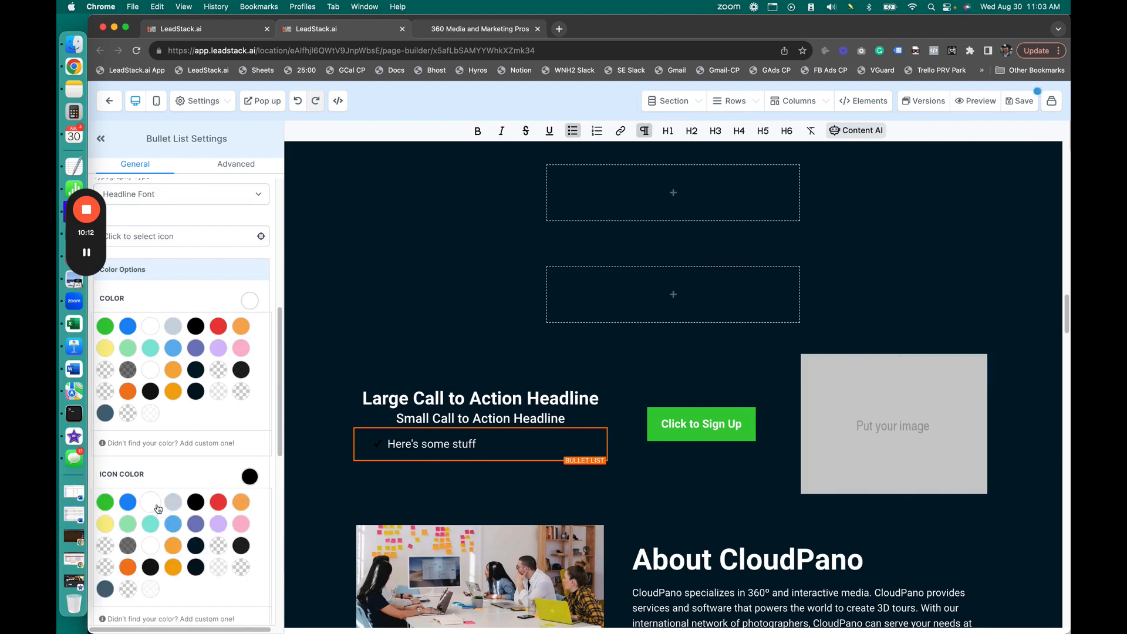
Step: Add a second bullet reading "here is more stuff" below "Here's some stuff" in the first column
{"action": "triple_click", "coordinate": [477, 445]}
{"action": "left_click", "coordinate": [478, 445]}
{"action": "key", "text": "Return"}
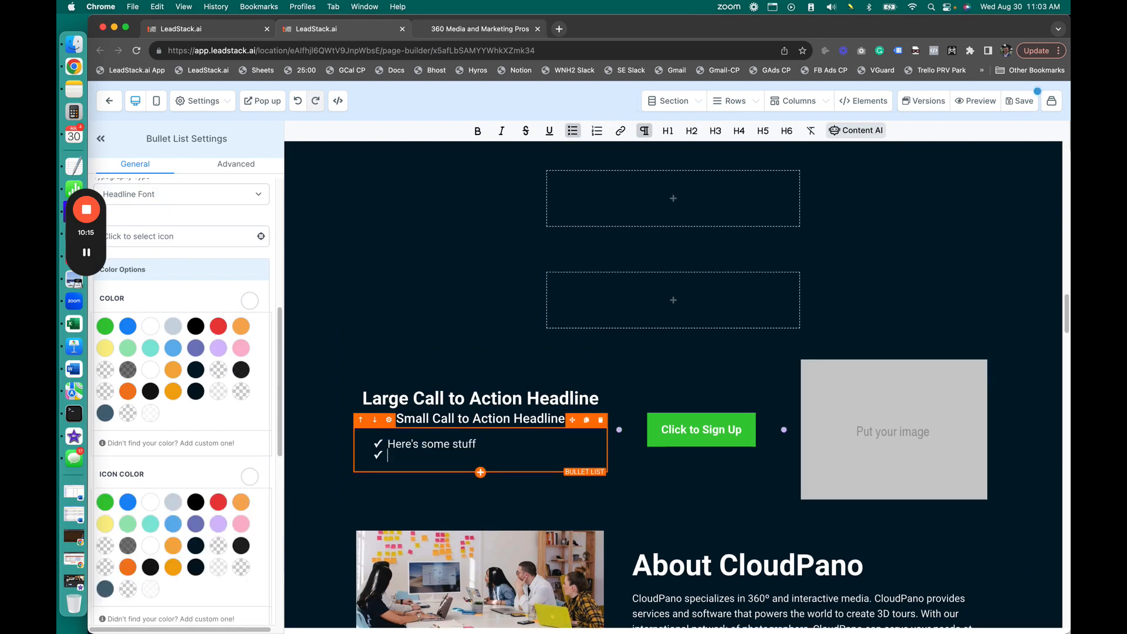
{"action": "type", "text": "here is more stuff"}
{"action": "left_click", "coordinate": [732, 435]}
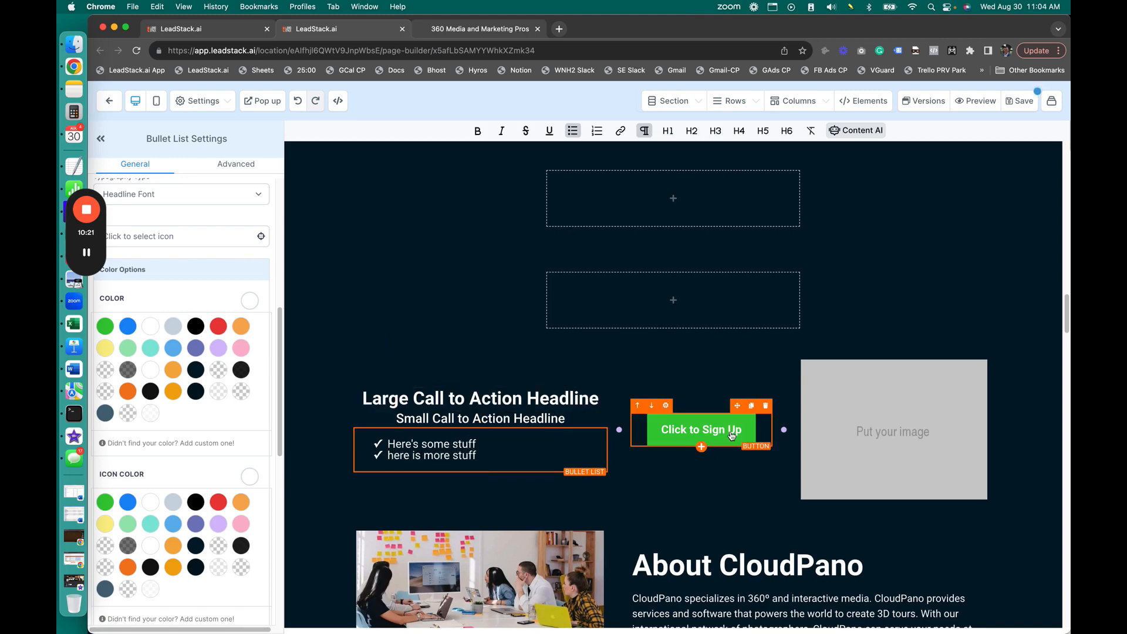
Step: Fill the third column's image placeholder with the white-lettered rocket logo from the Relocated Item media folder
{"action": "left_click", "coordinate": [856, 431]}
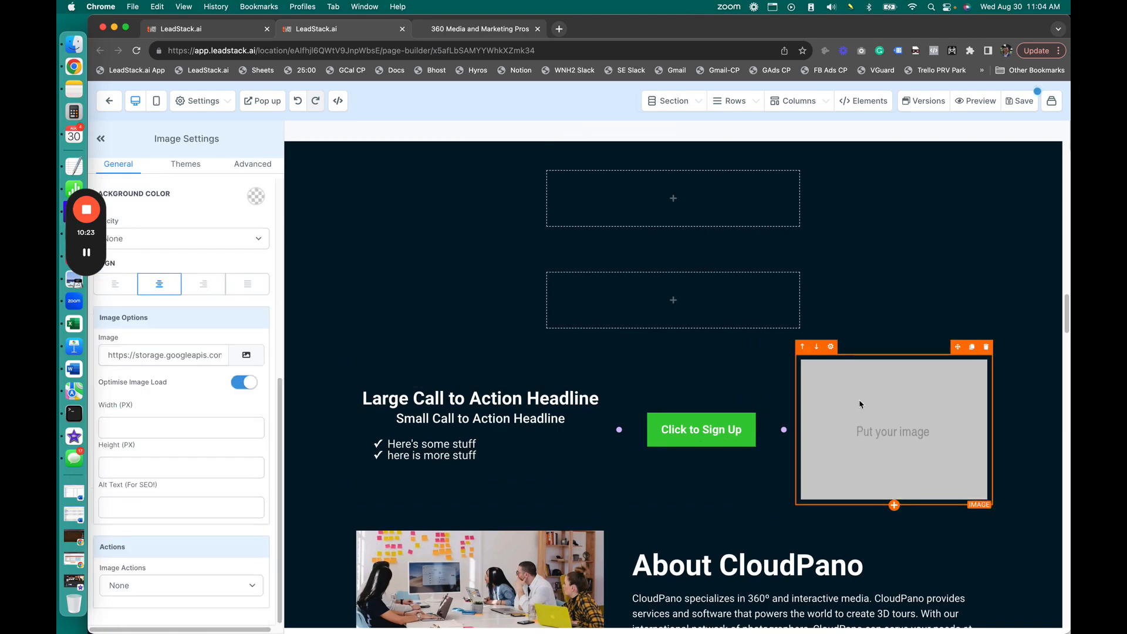
{"action": "left_click", "coordinate": [247, 356]}
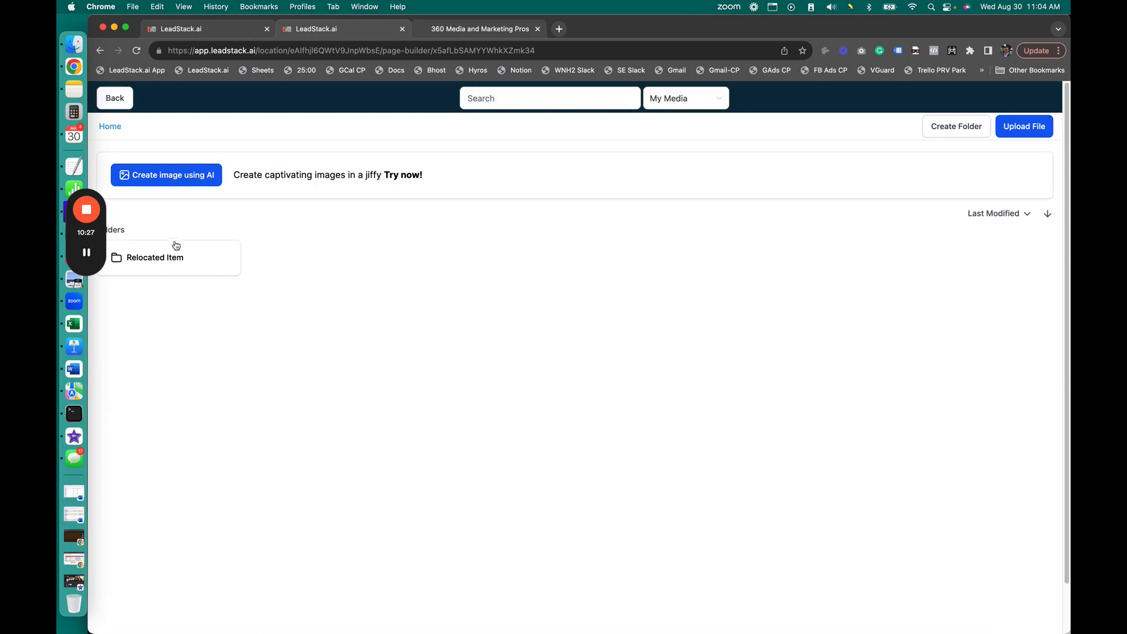
{"action": "left_click", "coordinate": [169, 261]}
{"action": "left_click", "coordinate": [170, 261]}
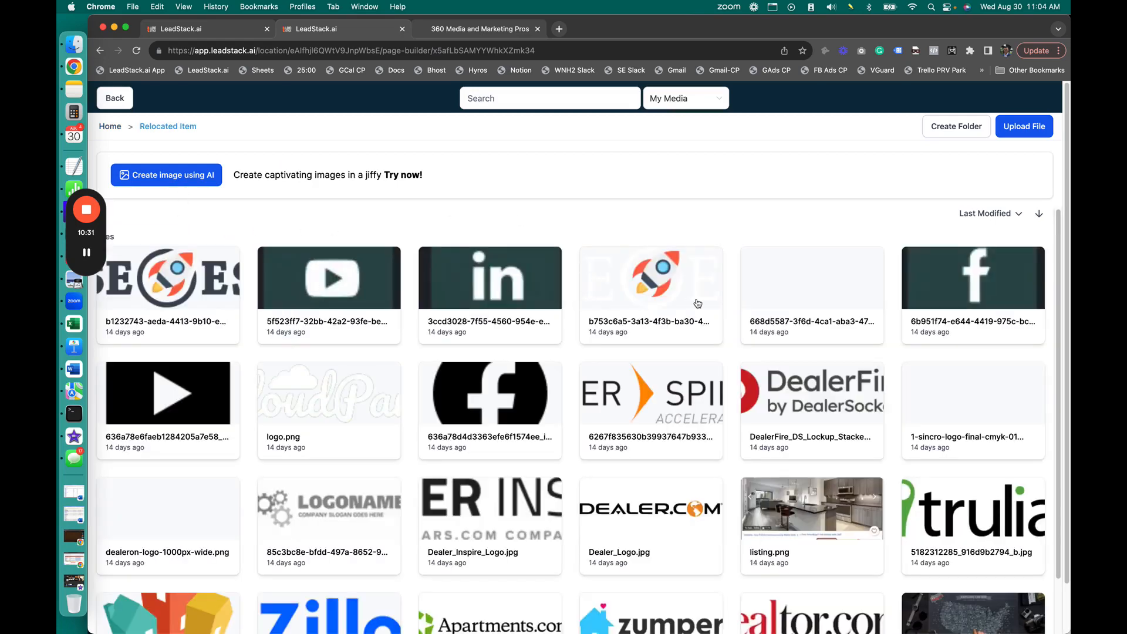
{"action": "double_click", "coordinate": [694, 295]}
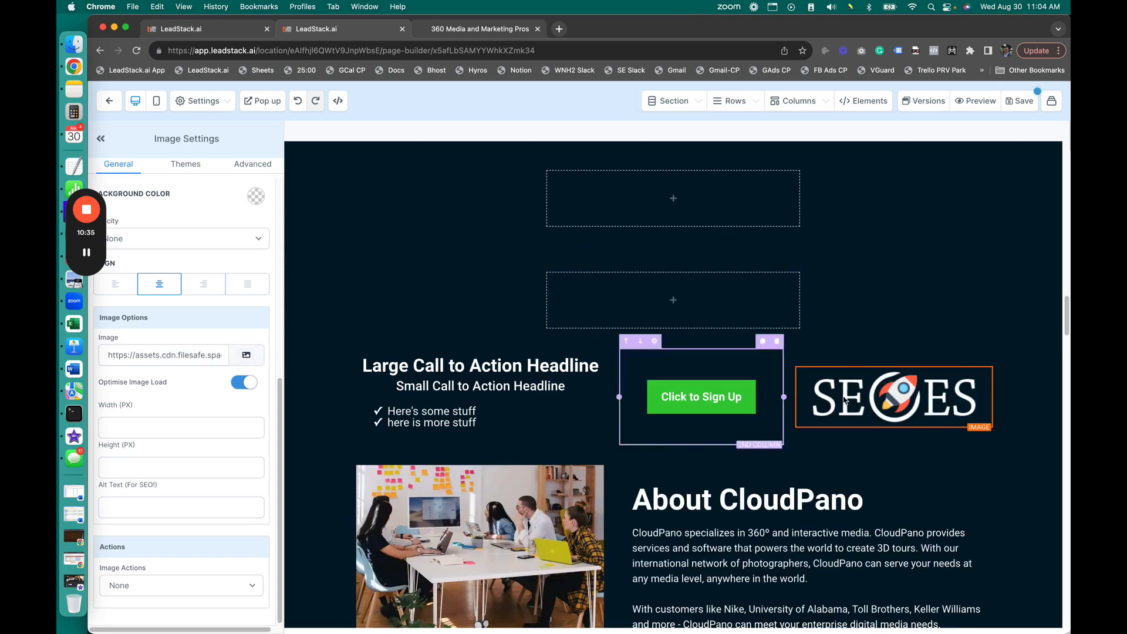
Step: Generate one AI image for the third column, described as "Roboto for seo website", in the Animated style
{"action": "left_click", "coordinate": [247, 355]}
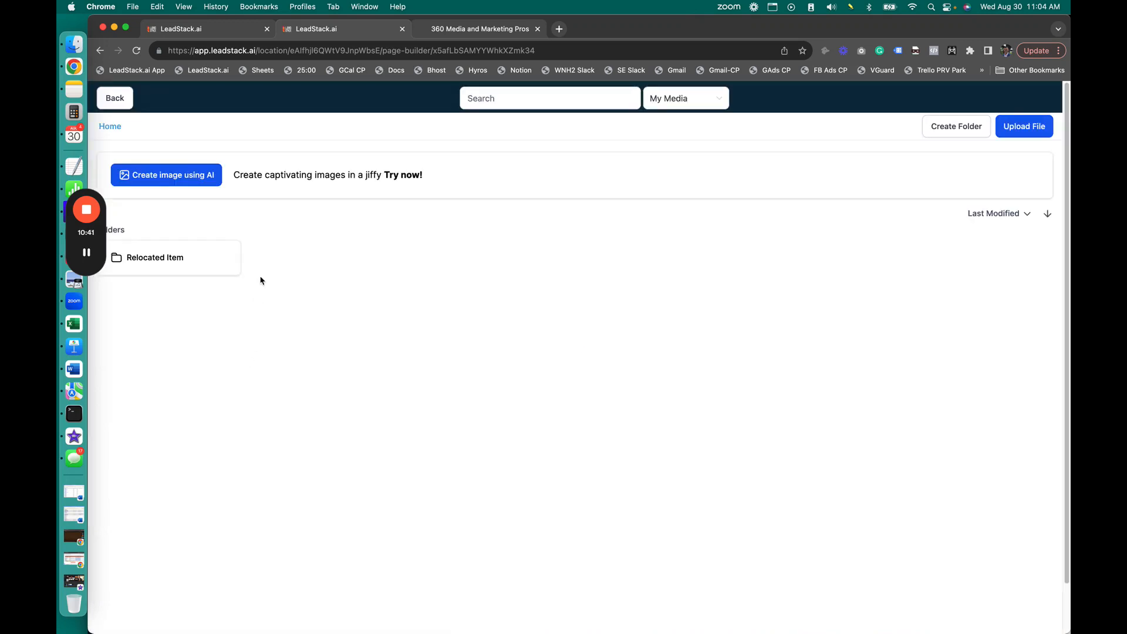
{"action": "left_click", "coordinate": [206, 183]}
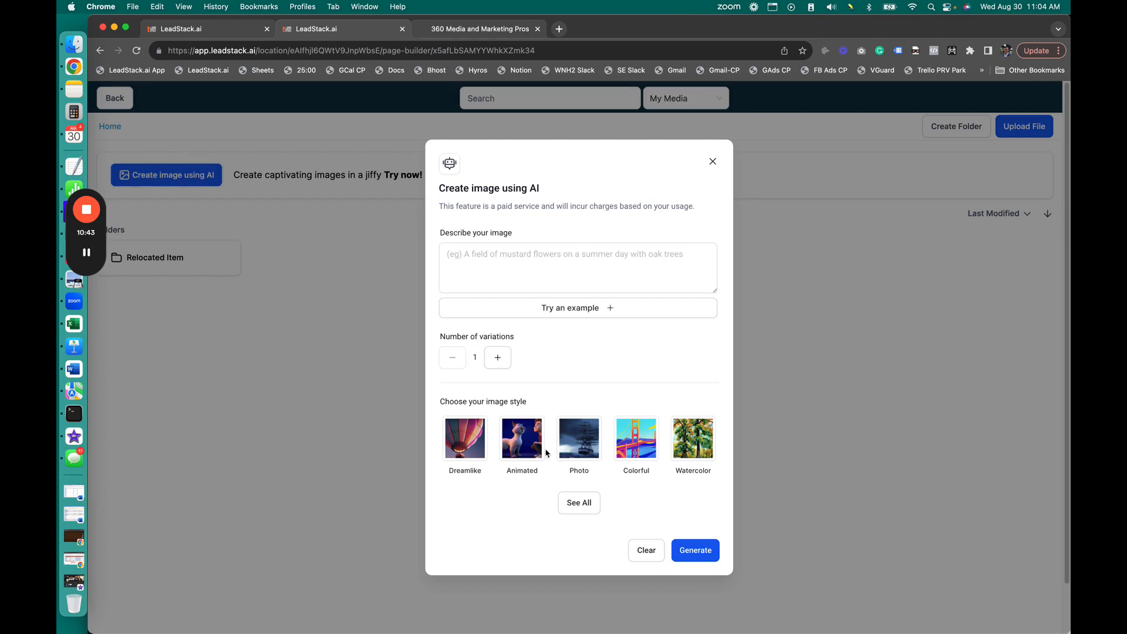
{"action": "left_click", "coordinate": [534, 268]}
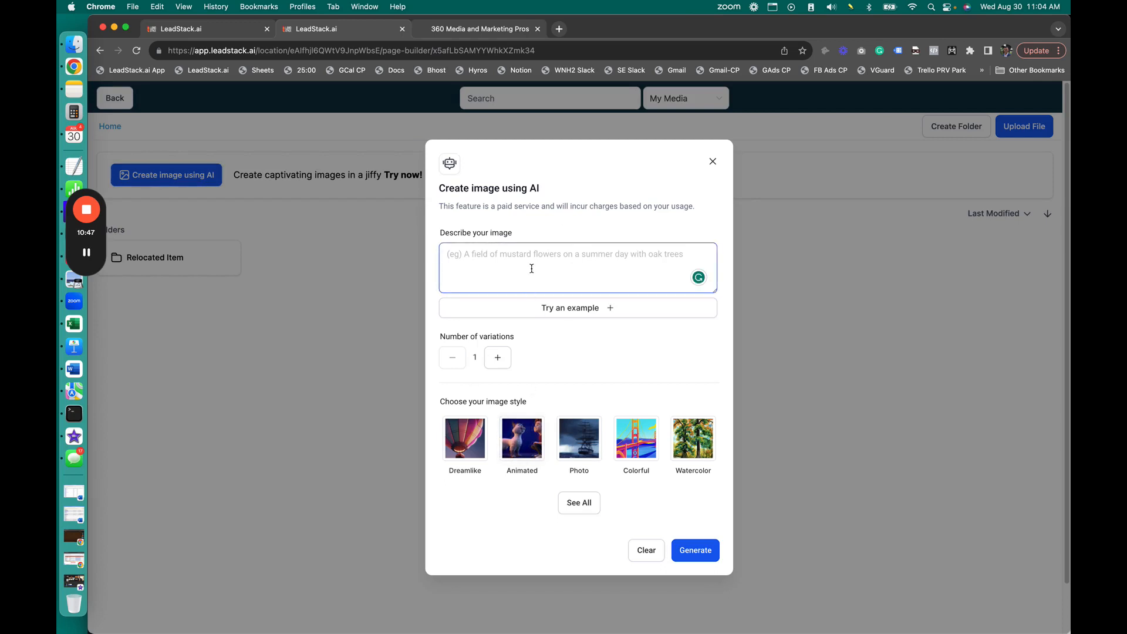
{"action": "type", "text": "SEO Ico"}
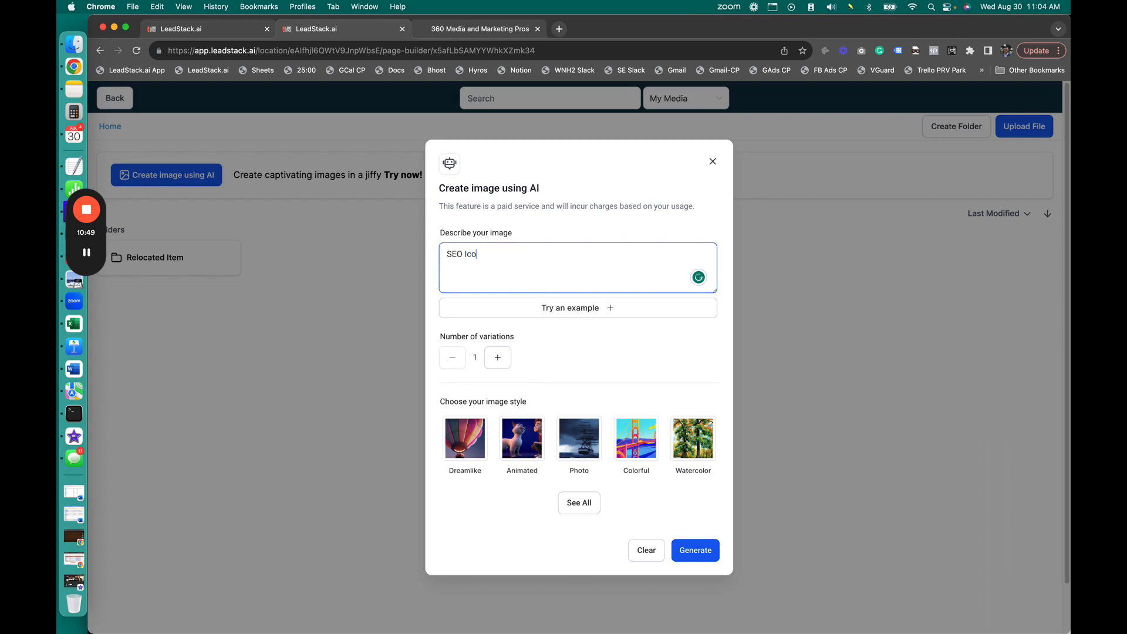
{"action": "type", "text": "n"}
{"action": "key", "text": "super+a"}
{"action": "type", "text": "Roboto for seo websit"}
{"action": "left_click", "coordinate": [522, 453]}
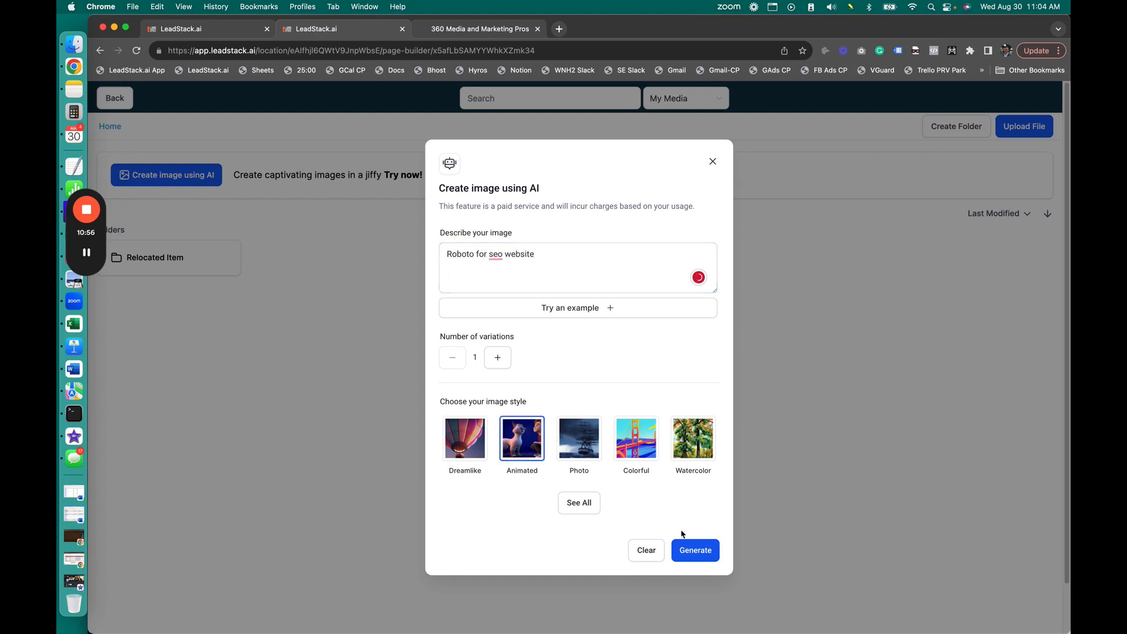
{"action": "left_click", "coordinate": [700, 558]}
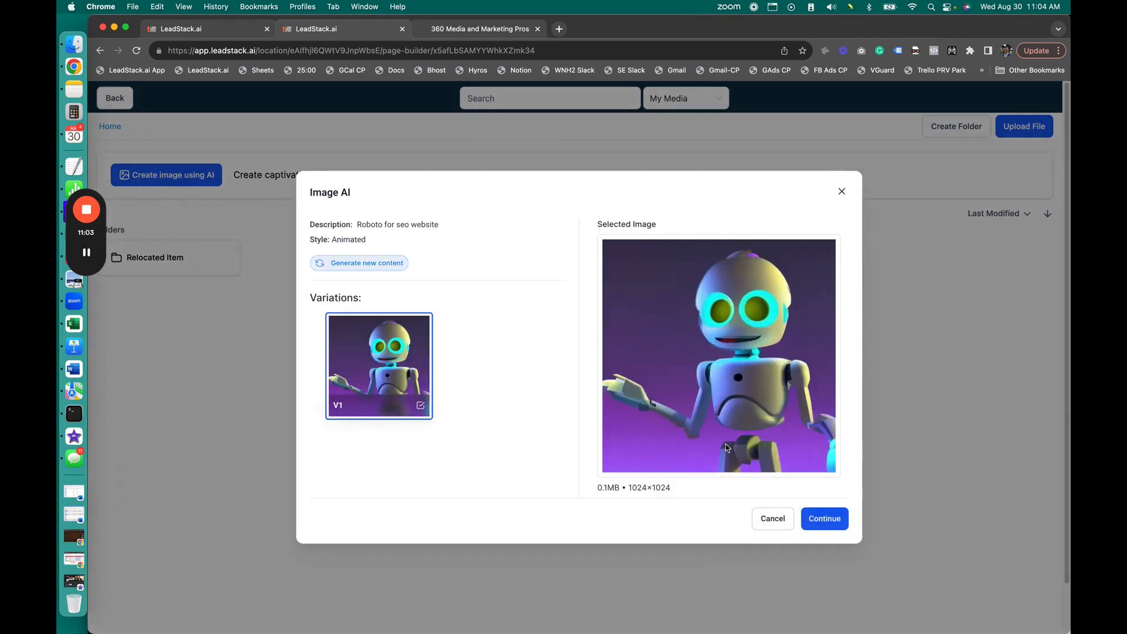
Step: Accept the generated robot picture and place it in the third column from the Content AI media folder
{"action": "left_click", "coordinate": [816, 518]}
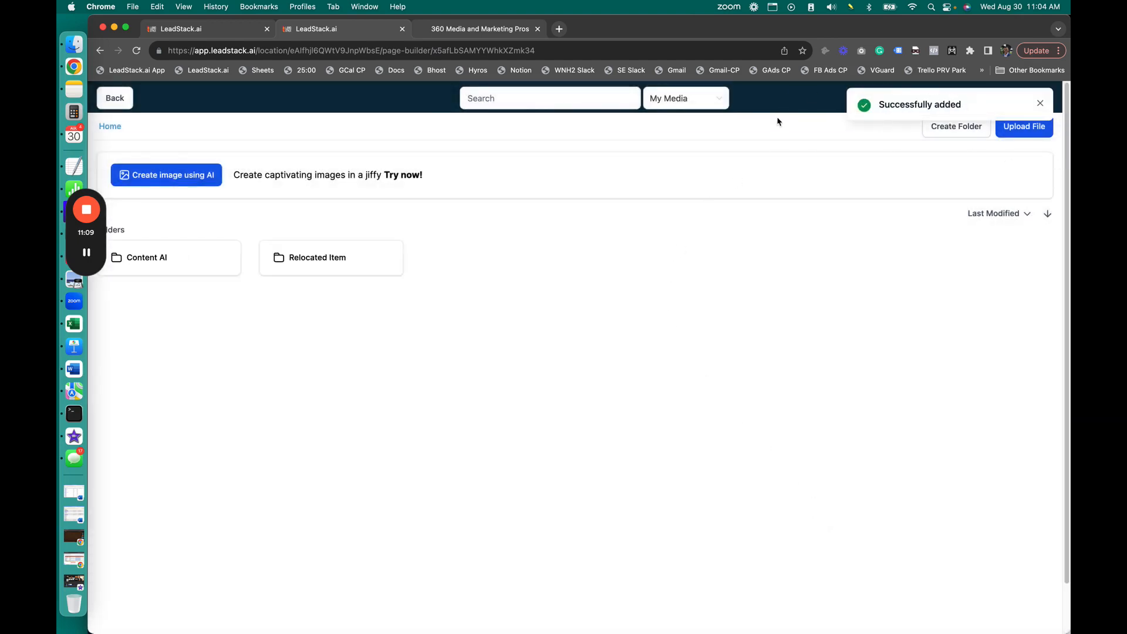
{"action": "left_click", "coordinate": [200, 252]}
{"action": "left_click", "coordinate": [238, 265]}
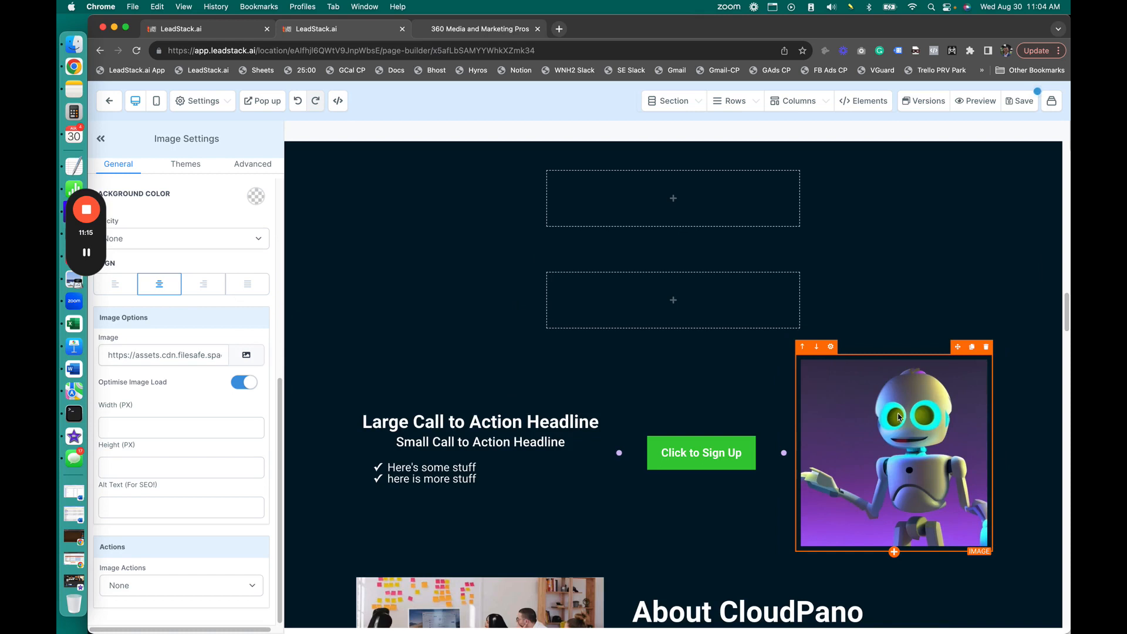
Step: Try out different image themes on the robot picture and apply the third theme in the list
{"action": "left_click", "coordinate": [176, 167]}
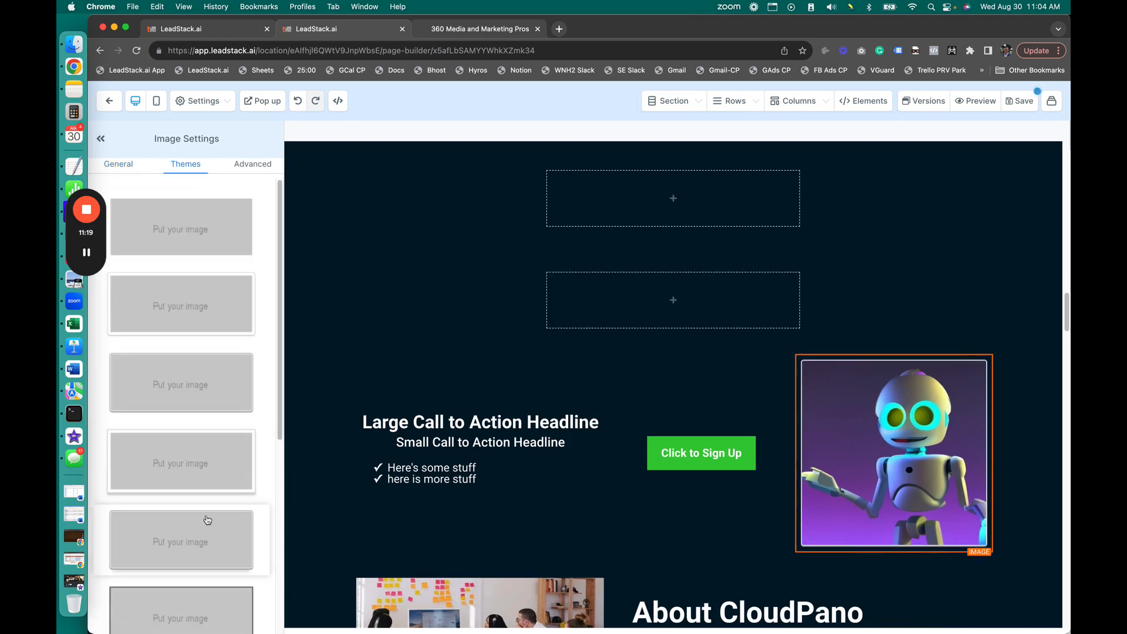
{"action": "scroll", "coordinate": [206, 532], "scroll_direction": "down", "scroll_amount": 1}
{"action": "scroll", "coordinate": [207, 455], "scroll_direction": "down", "scroll_amount": 1}
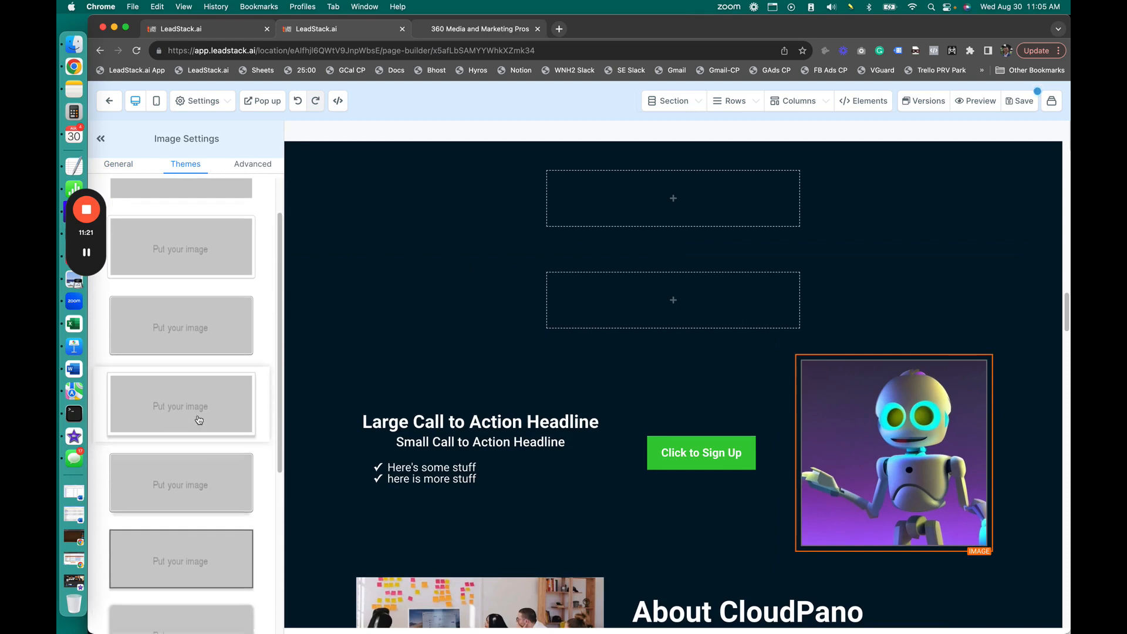
{"action": "left_click", "coordinate": [204, 401]}
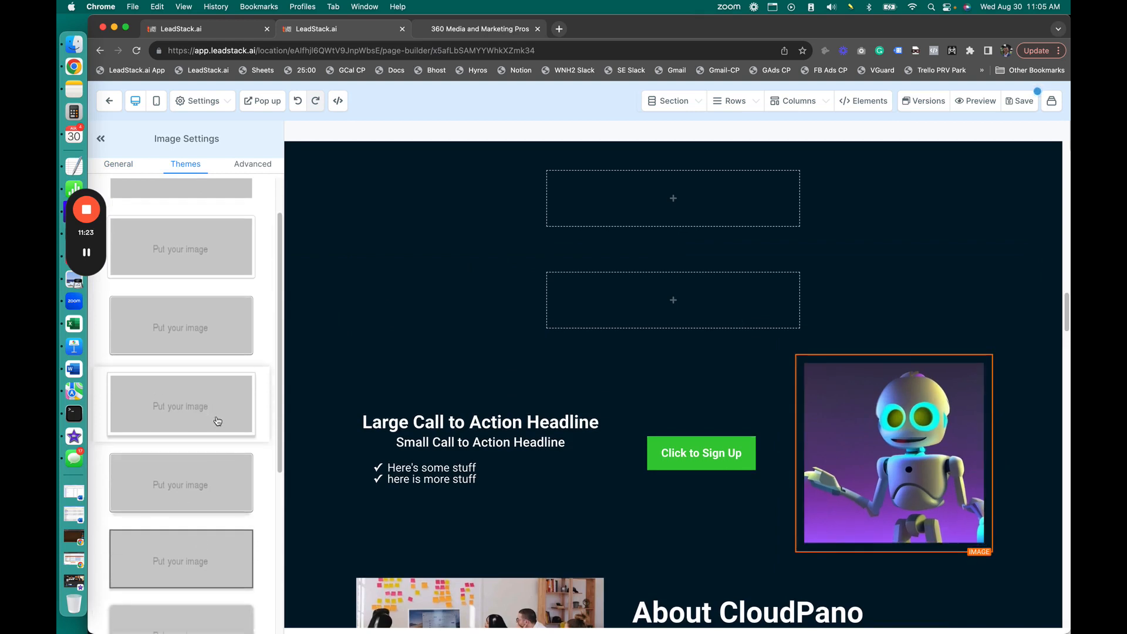
{"action": "left_click", "coordinate": [198, 316]}
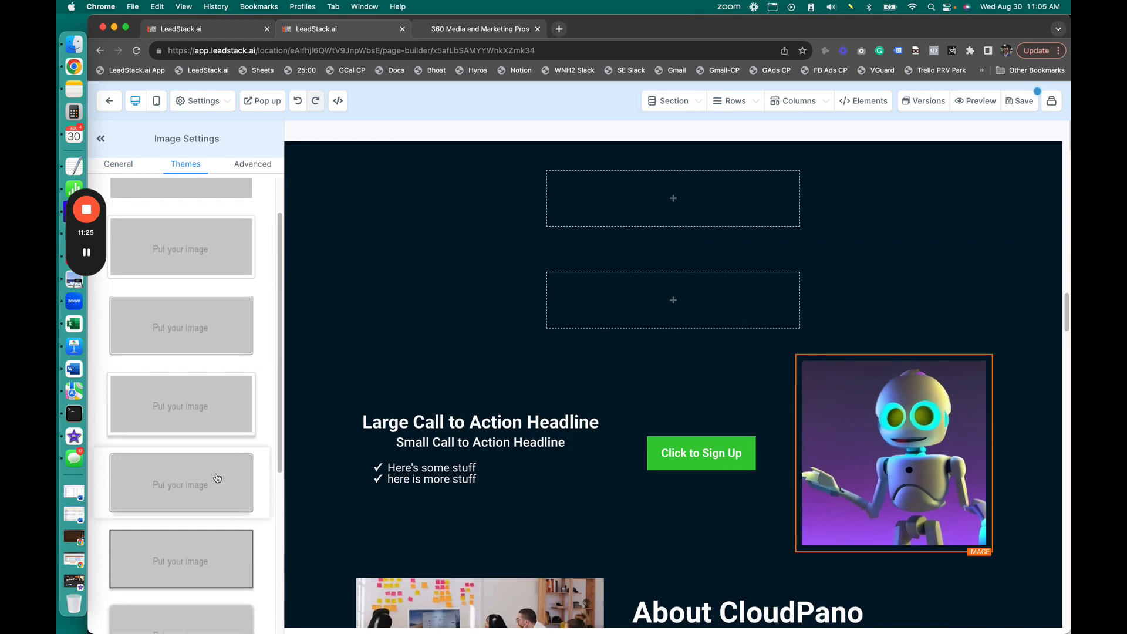
{"action": "scroll", "coordinate": [221, 501], "scroll_direction": "down", "scroll_amount": 4}
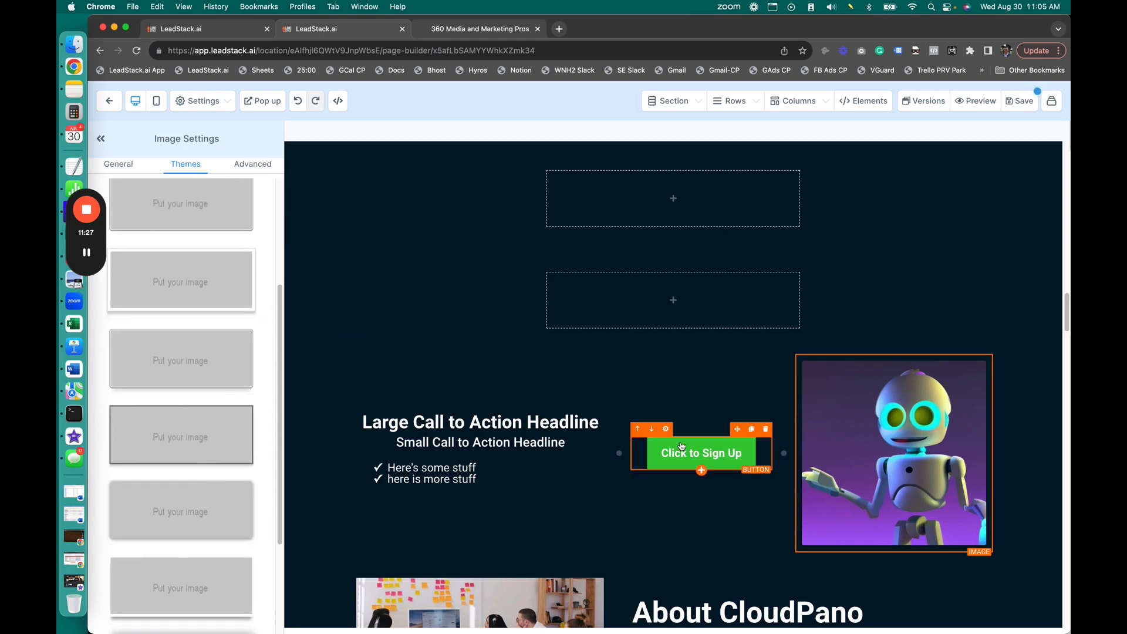
{"action": "left_click", "coordinate": [716, 388]}
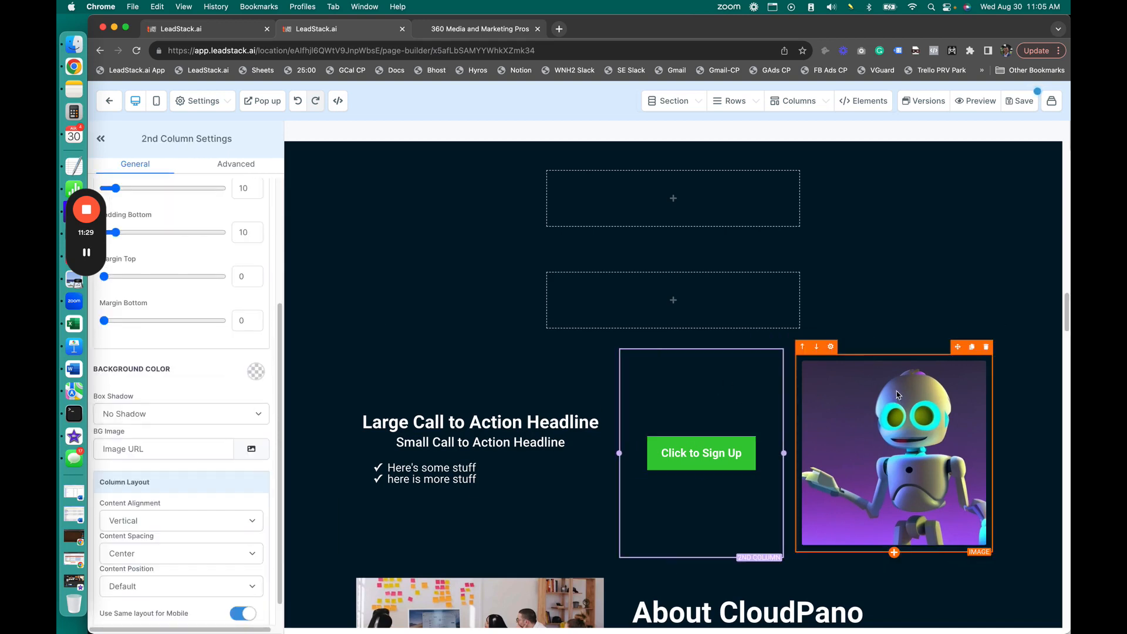
Step: Change the text of the green button in the second column to "Continue here!"
{"action": "left_click", "coordinate": [707, 458]}
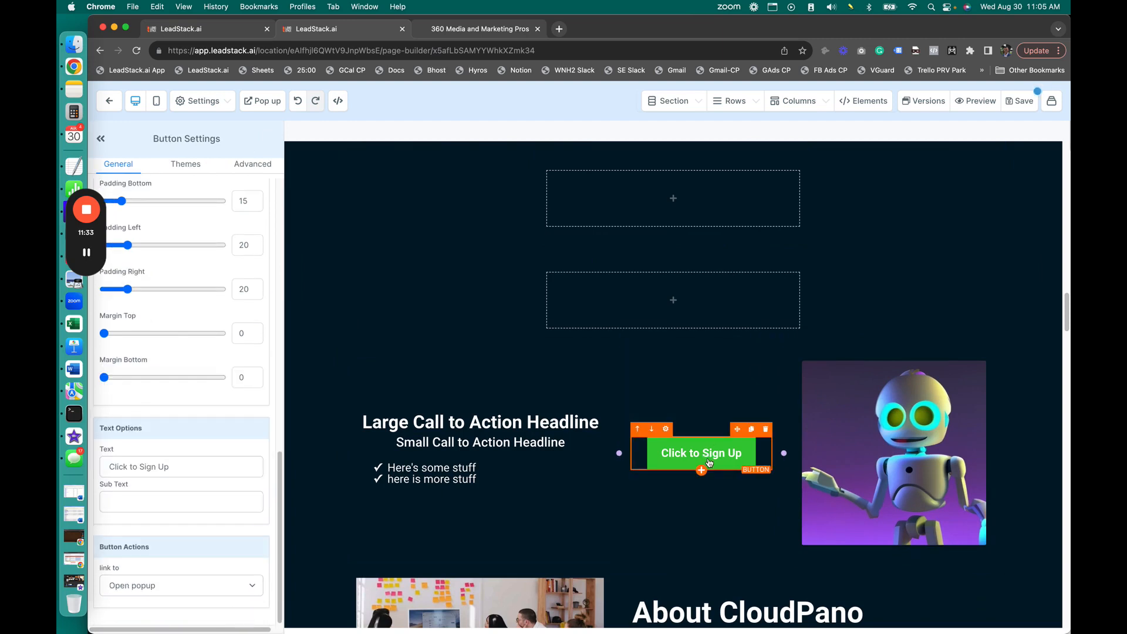
{"action": "triple_click", "coordinate": [184, 466]}
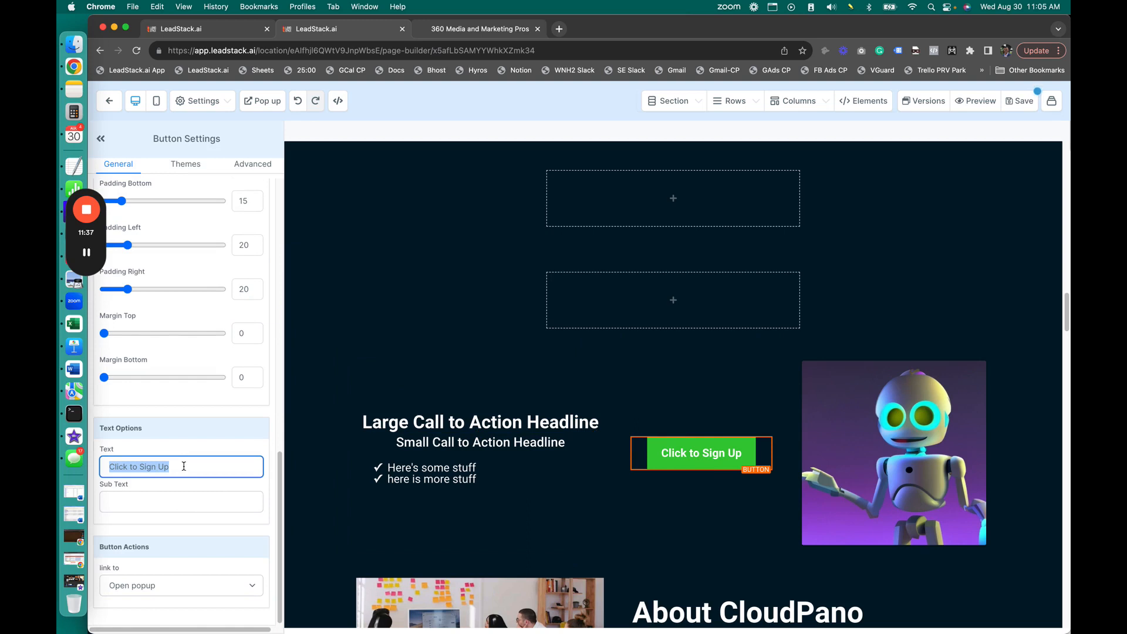
{"action": "type", "text": "Continue"}
{"action": "key", "text": "BackSpace"}
{"action": "key", "text": "BackSpace"}
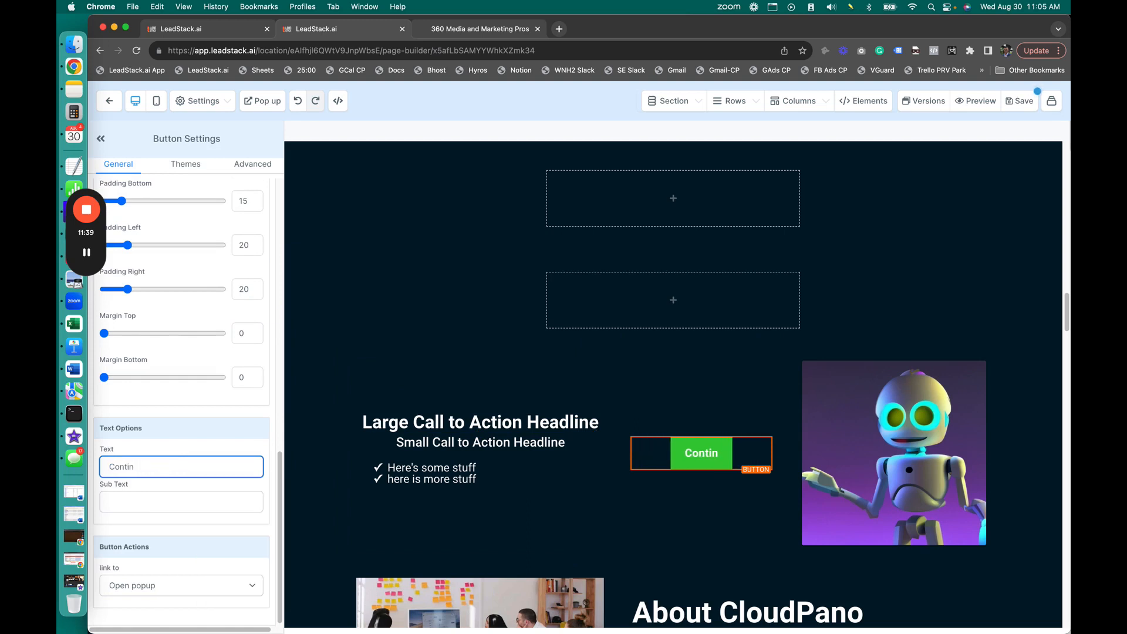
{"action": "type", "text": "ue!"}
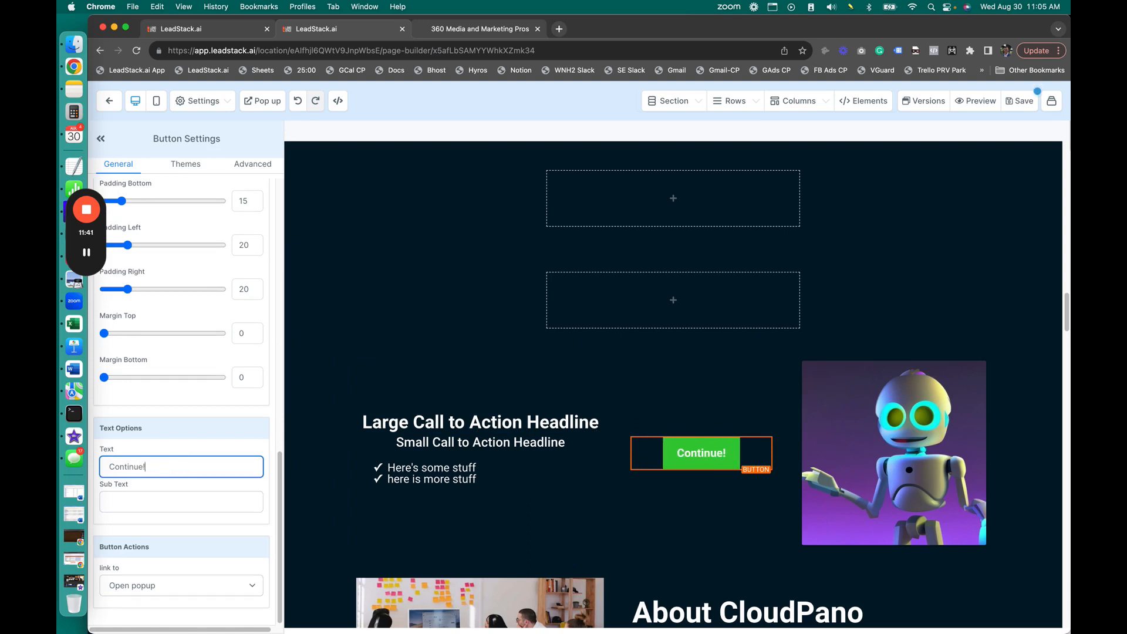
{"action": "key", "text": "BackSpace"}
{"action": "type", "text": "here!"}
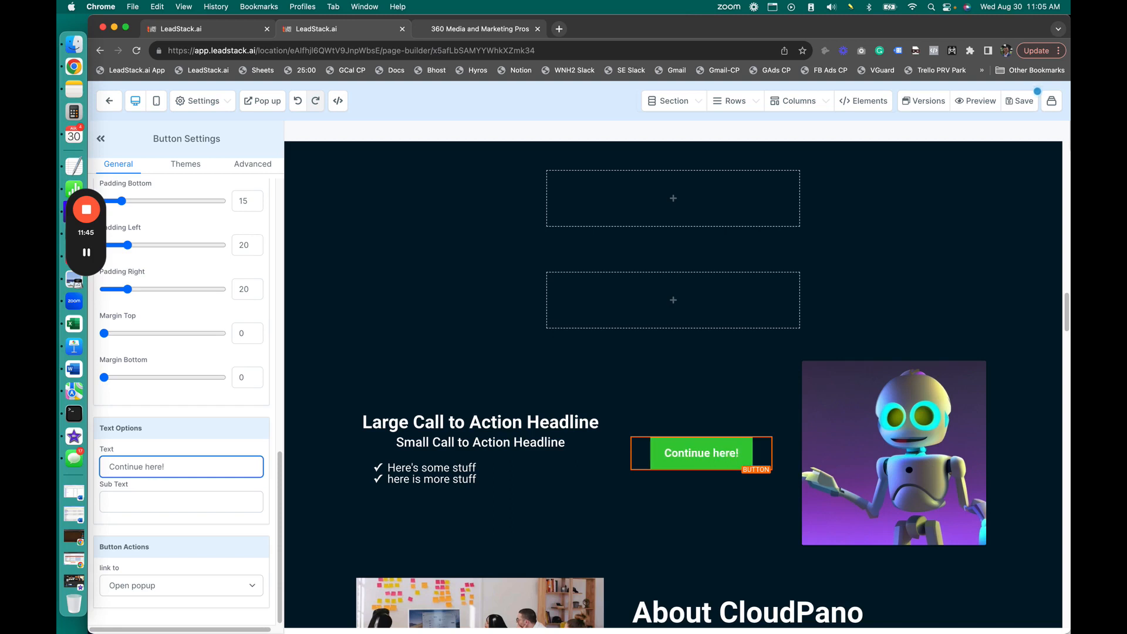
Step: Add the sub text "Check our pricing" to the green button and apply a light orange button theme
{"action": "left_click", "coordinate": [164, 503]}
{"action": "type", "text": "Check our pricing"}
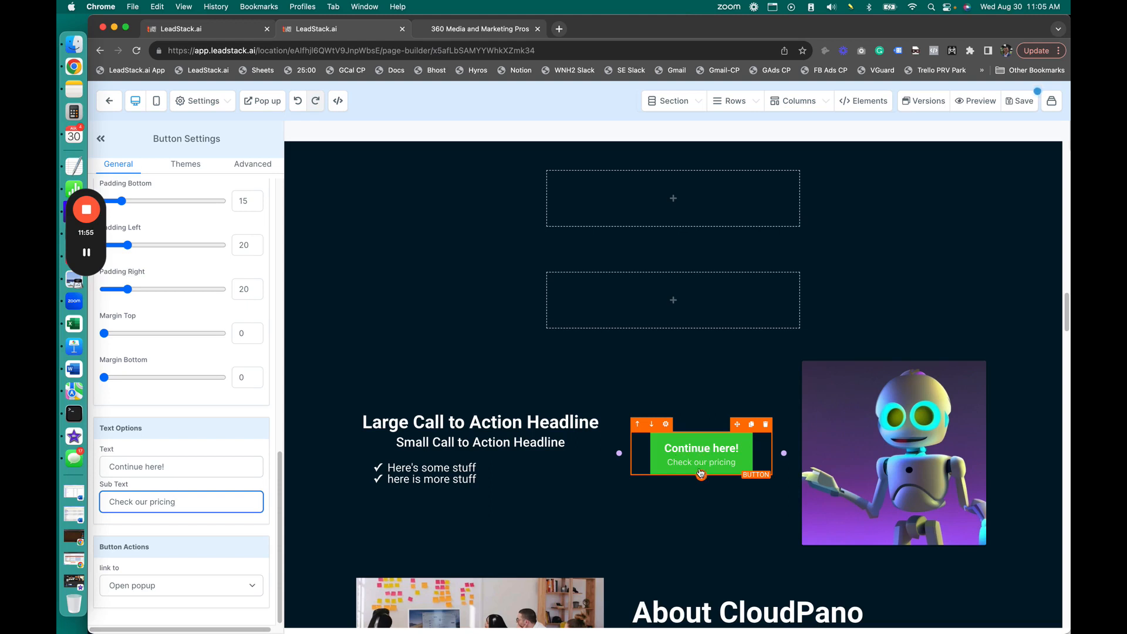
{"action": "scroll", "coordinate": [201, 223], "scroll_direction": "up", "scroll_amount": 3}
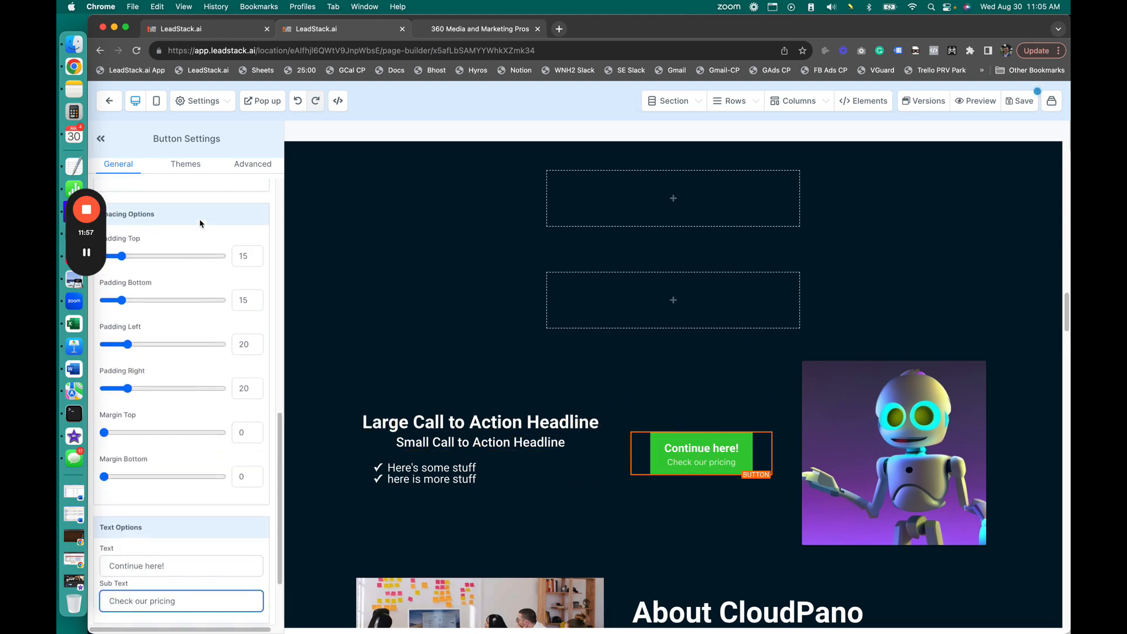
{"action": "left_click", "coordinate": [199, 167]}
{"action": "scroll", "coordinate": [217, 411], "scroll_direction": "down", "scroll_amount": 5}
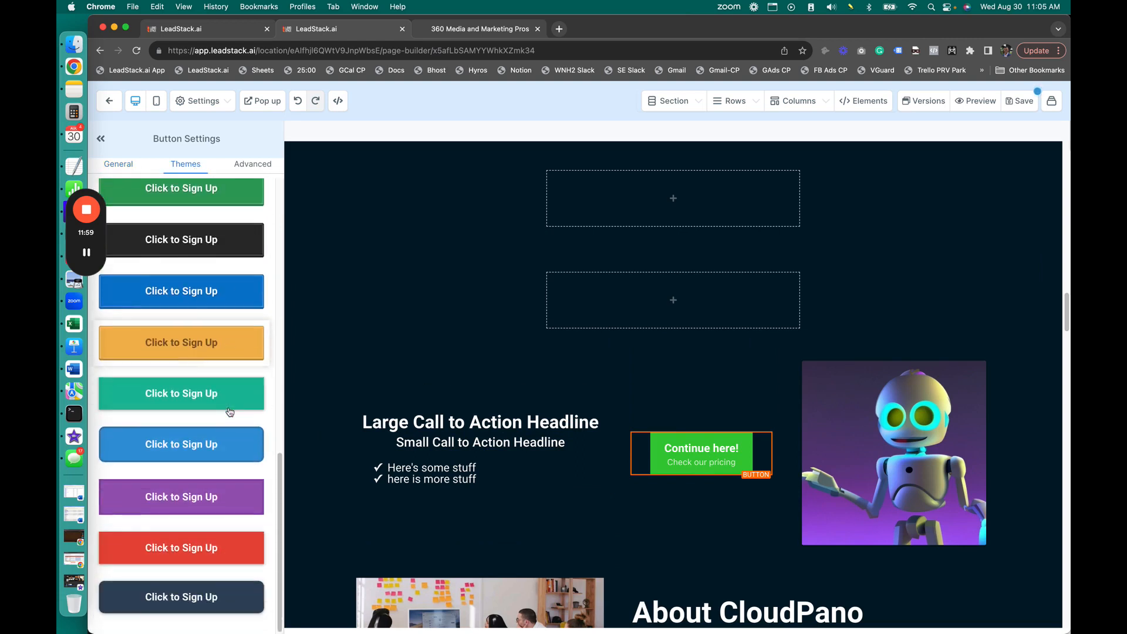
{"action": "left_click", "coordinate": [215, 573]}
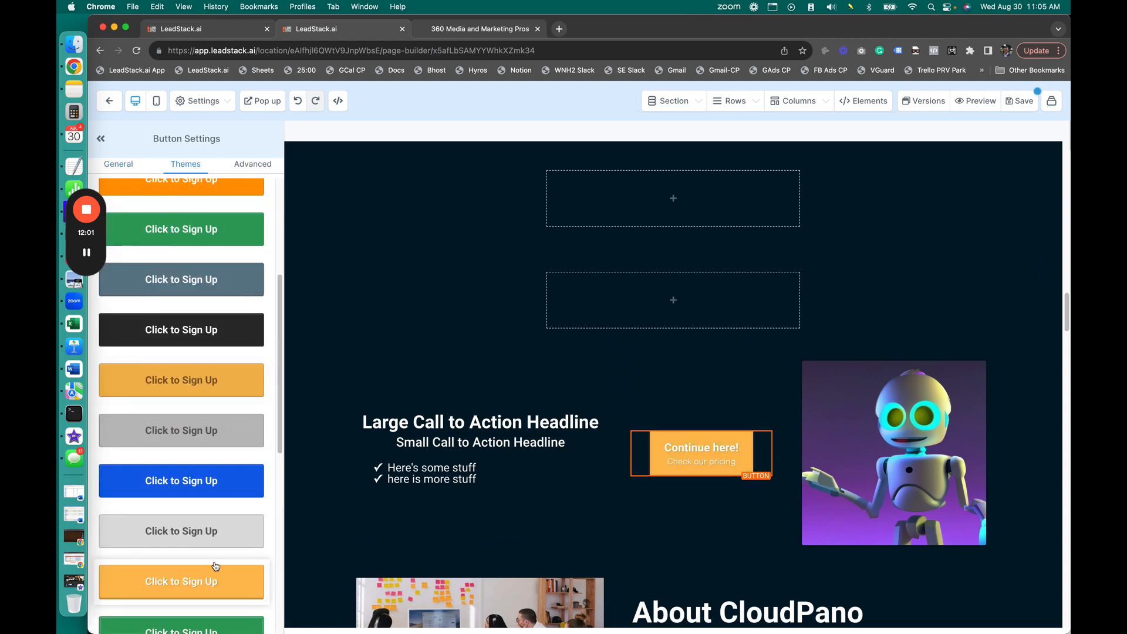
Step: Set the button's desktop font size to 35 and narrow the first column so the button's column gets wider
{"action": "left_click", "coordinate": [119, 166]}
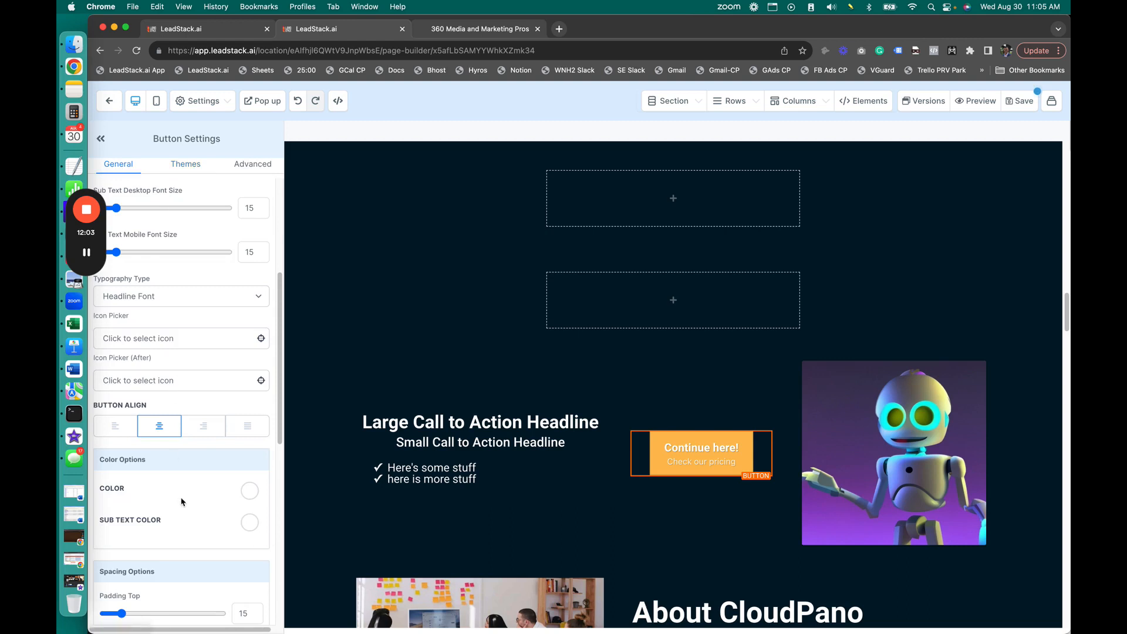
{"action": "scroll", "coordinate": [191, 494], "scroll_direction": "down", "scroll_amount": 3}
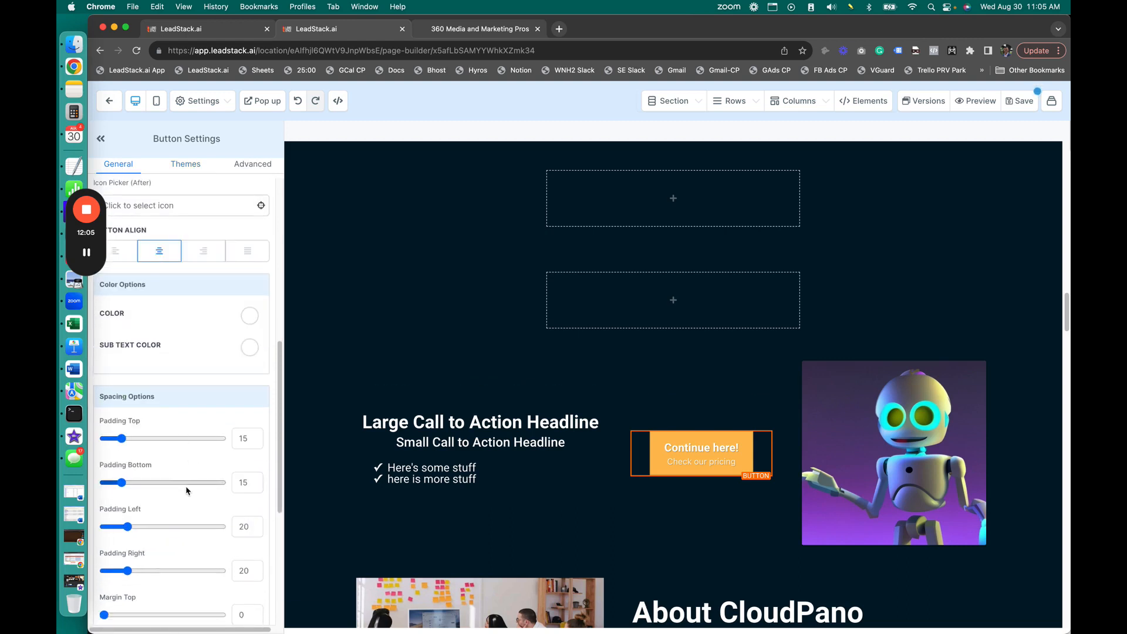
{"action": "scroll", "coordinate": [186, 491], "scroll_direction": "down", "scroll_amount": 5}
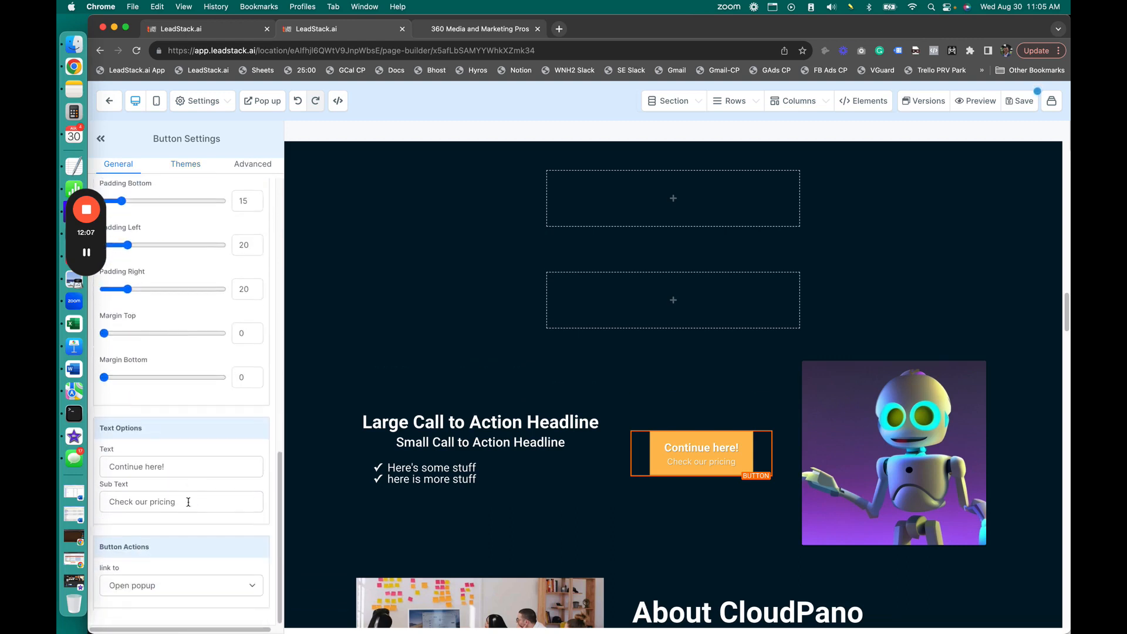
{"action": "scroll", "coordinate": [189, 502], "scroll_direction": "up", "scroll_amount": 4}
{"action": "scroll", "coordinate": [189, 502], "scroll_direction": "up", "scroll_amount": 3}
{"action": "scroll", "coordinate": [176, 307], "scroll_direction": "up", "scroll_amount": 3}
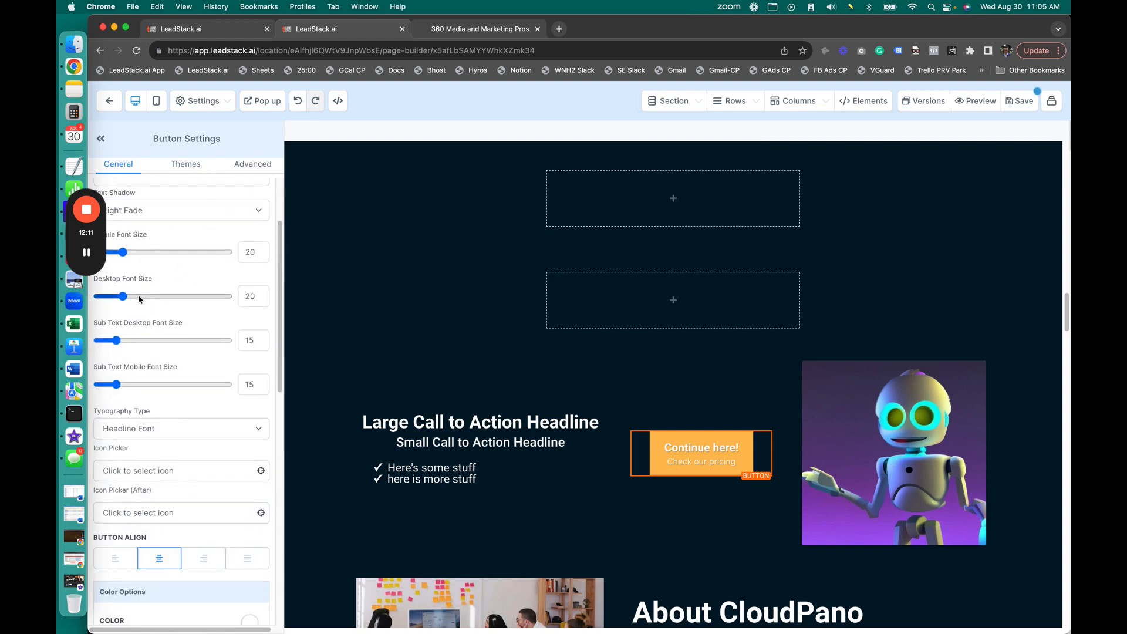
{"action": "left_click_drag", "start_coordinate": [123, 296], "coordinate": [144, 296]}
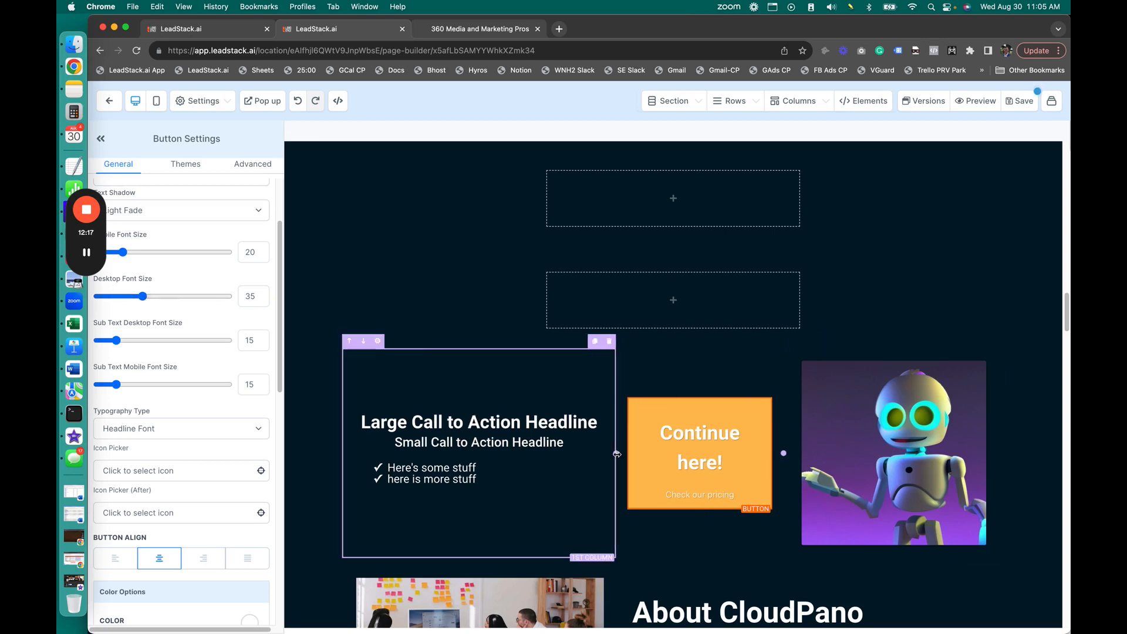
{"action": "left_click_drag", "start_coordinate": [620, 454], "coordinate": [559, 453]}
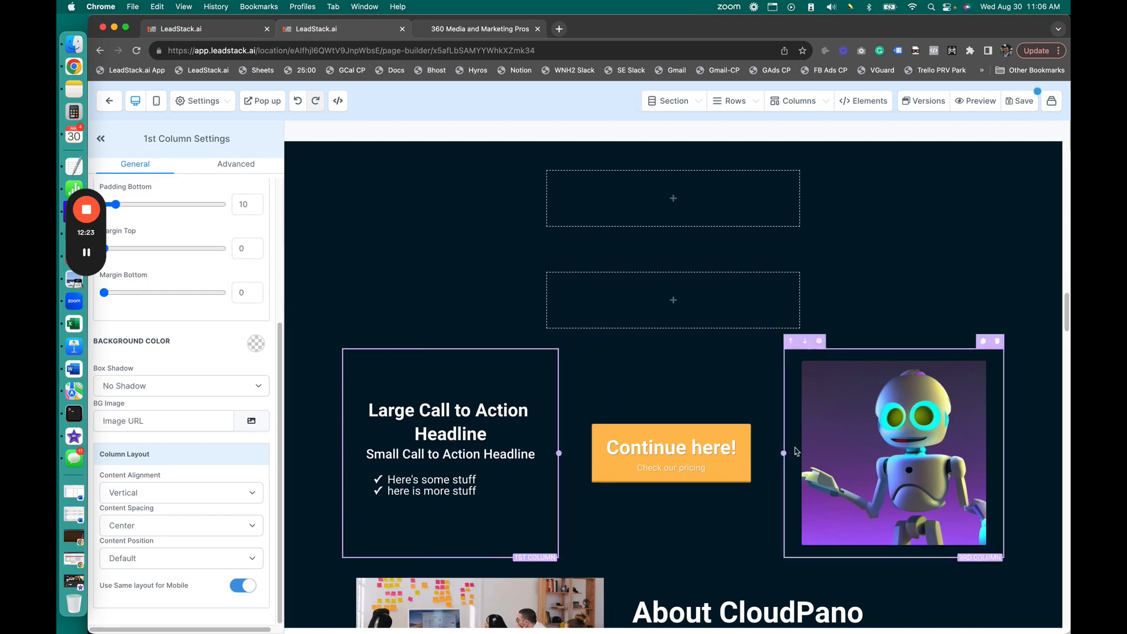
Step: Try the link actions Website URL, Scroll to element and Email address on the "Continue here!" button, and return it to Open popup
{"action": "left_click", "coordinate": [701, 456]}
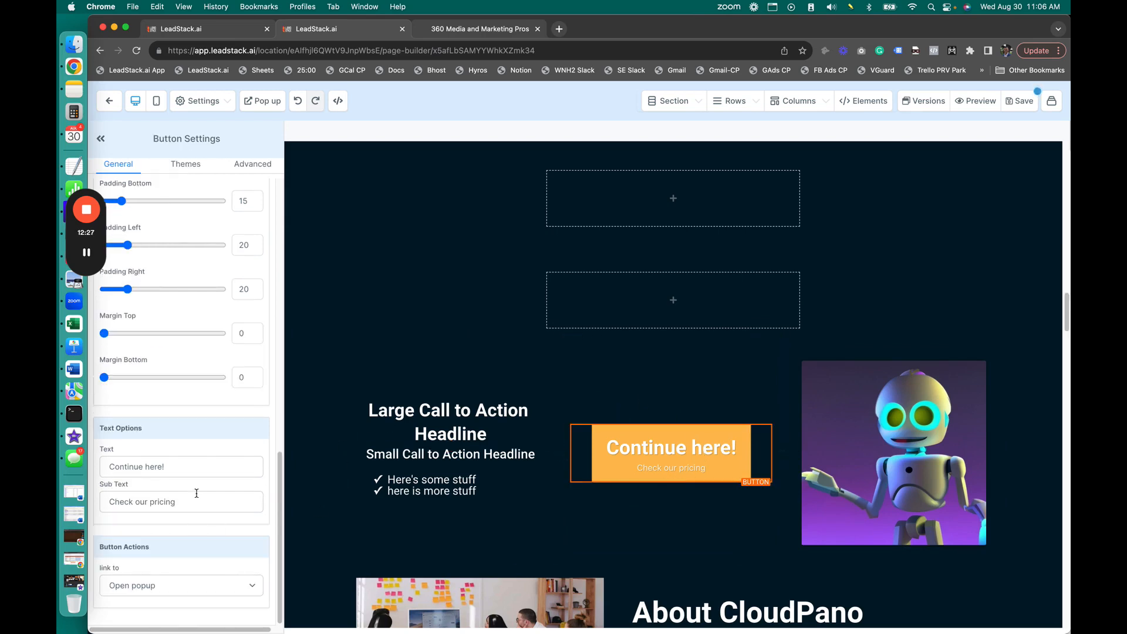
{"action": "left_click", "coordinate": [172, 588]}
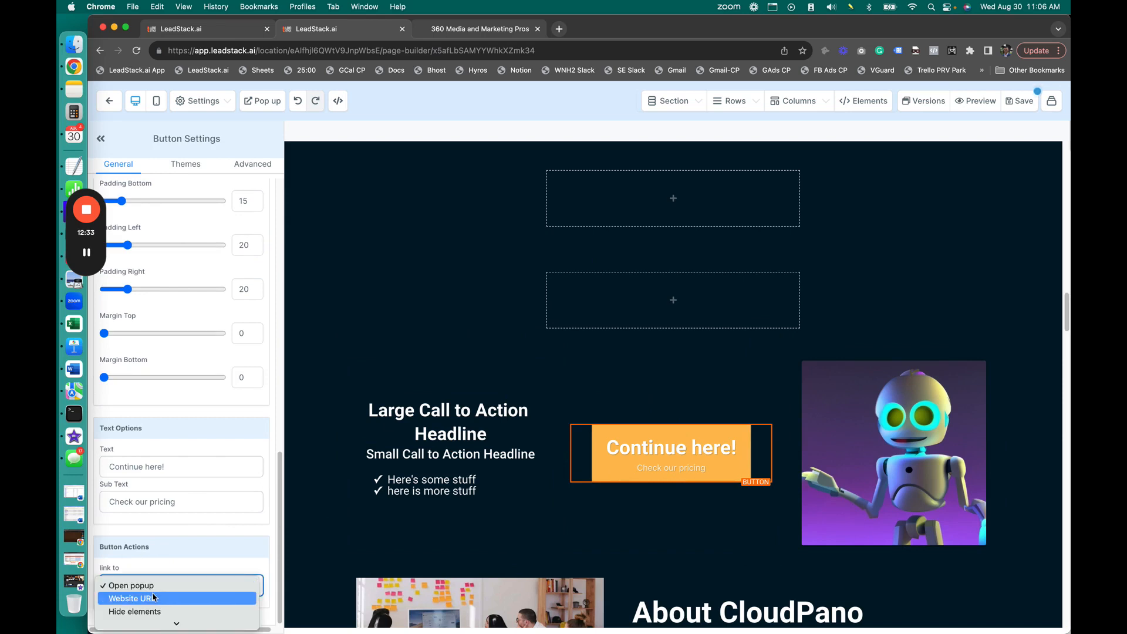
{"action": "left_click", "coordinate": [151, 599]}
{"action": "left_click", "coordinate": [159, 589]}
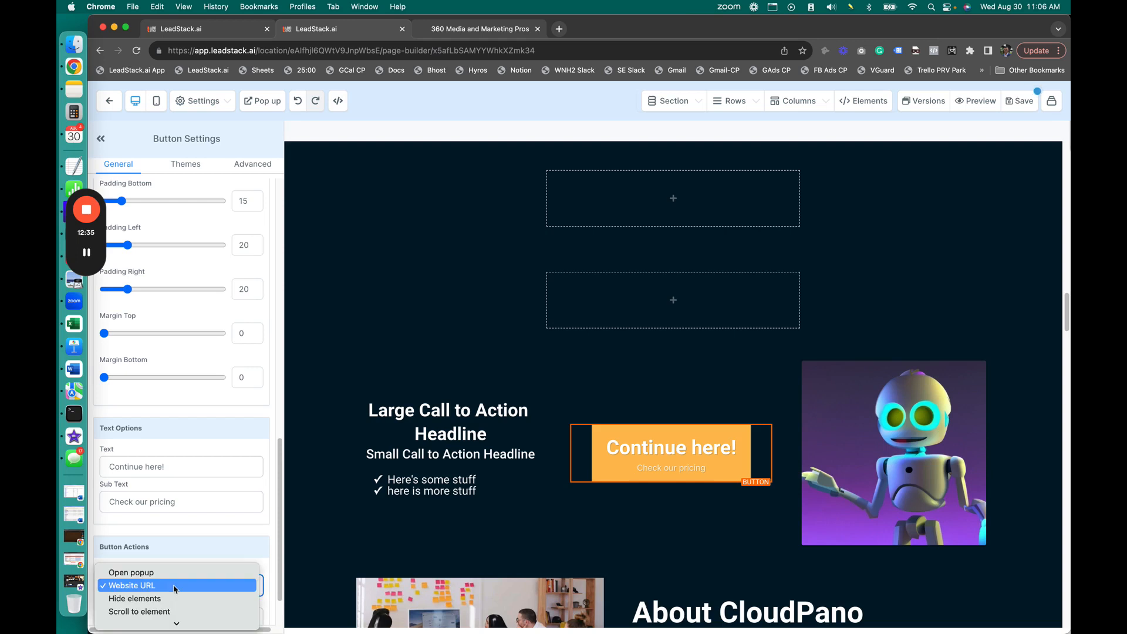
{"action": "left_click", "coordinate": [161, 612]}
{"action": "left_click", "coordinate": [202, 588]}
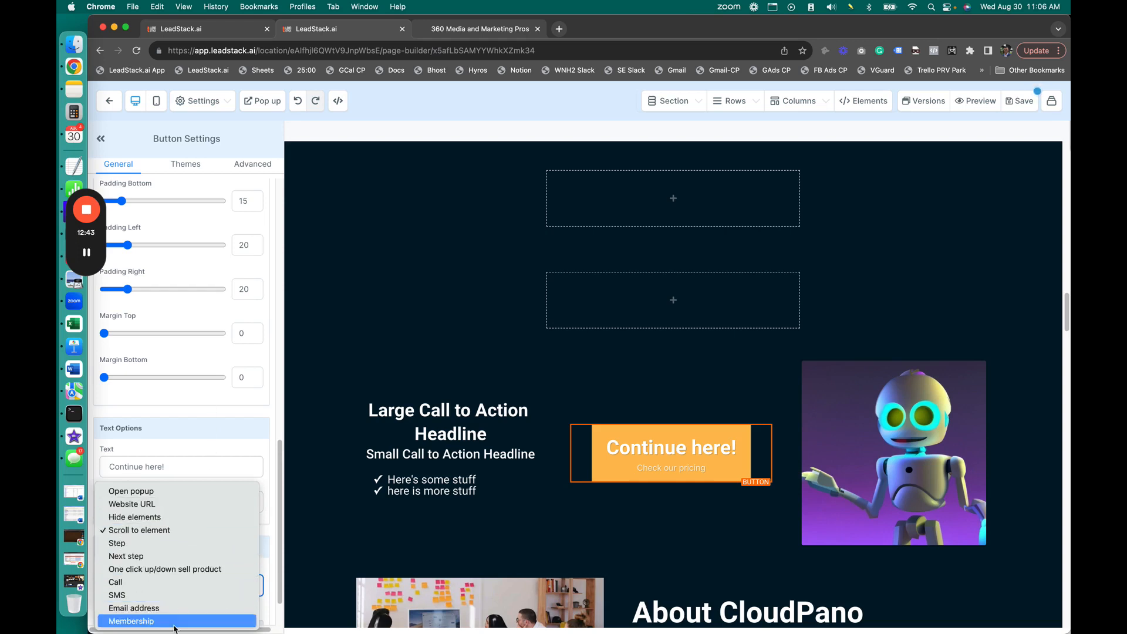
{"action": "left_click", "coordinate": [216, 608]}
{"action": "scroll", "coordinate": [224, 582], "scroll_direction": "down", "scroll_amount": 1}
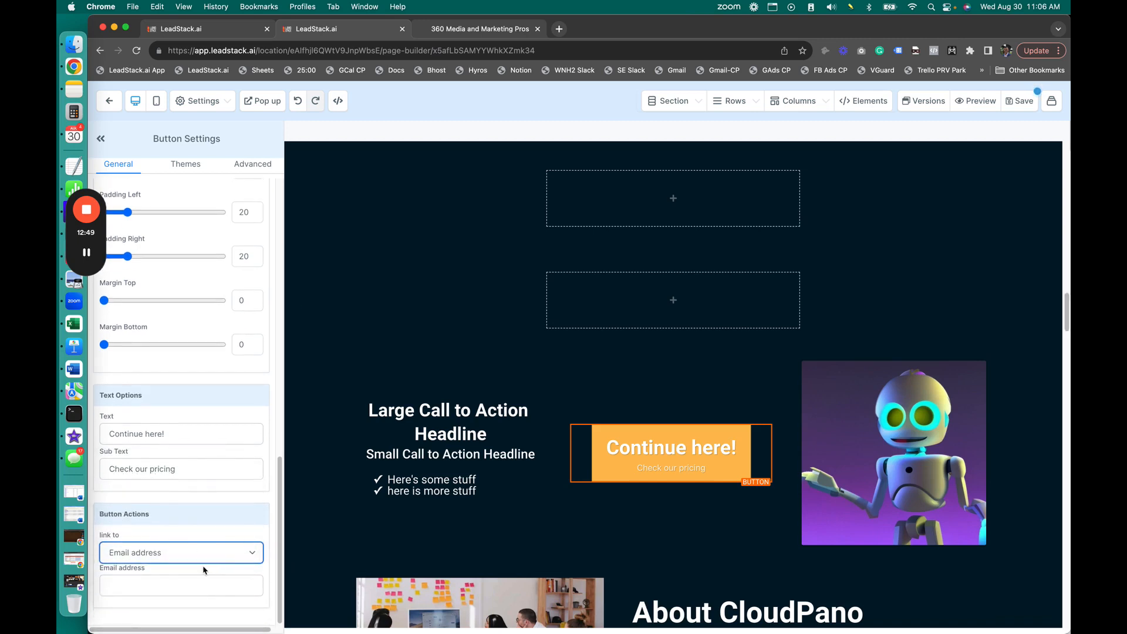
{"action": "left_click", "coordinate": [199, 556]}
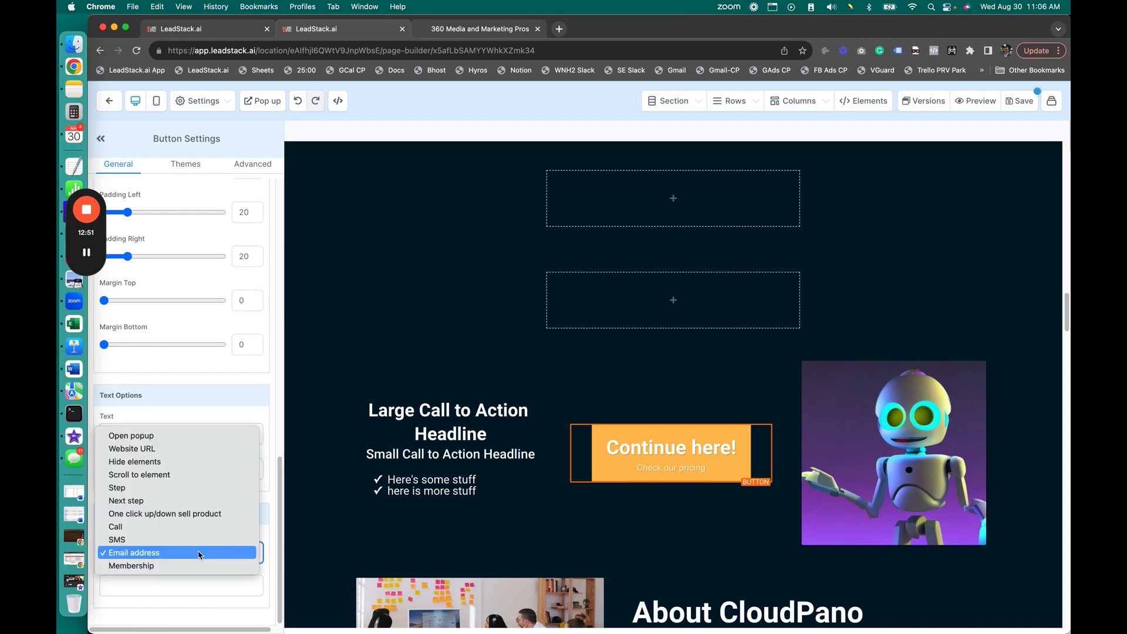
{"action": "left_click", "coordinate": [212, 438]}
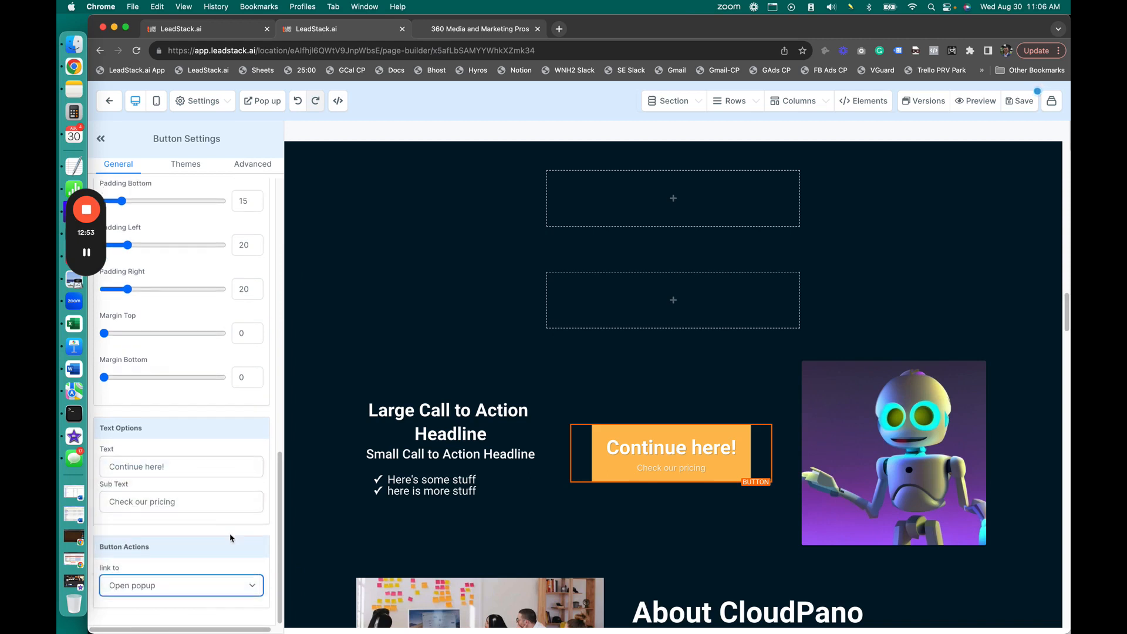
Step: Save the Home page and open its preview
{"action": "left_click", "coordinate": [1024, 107]}
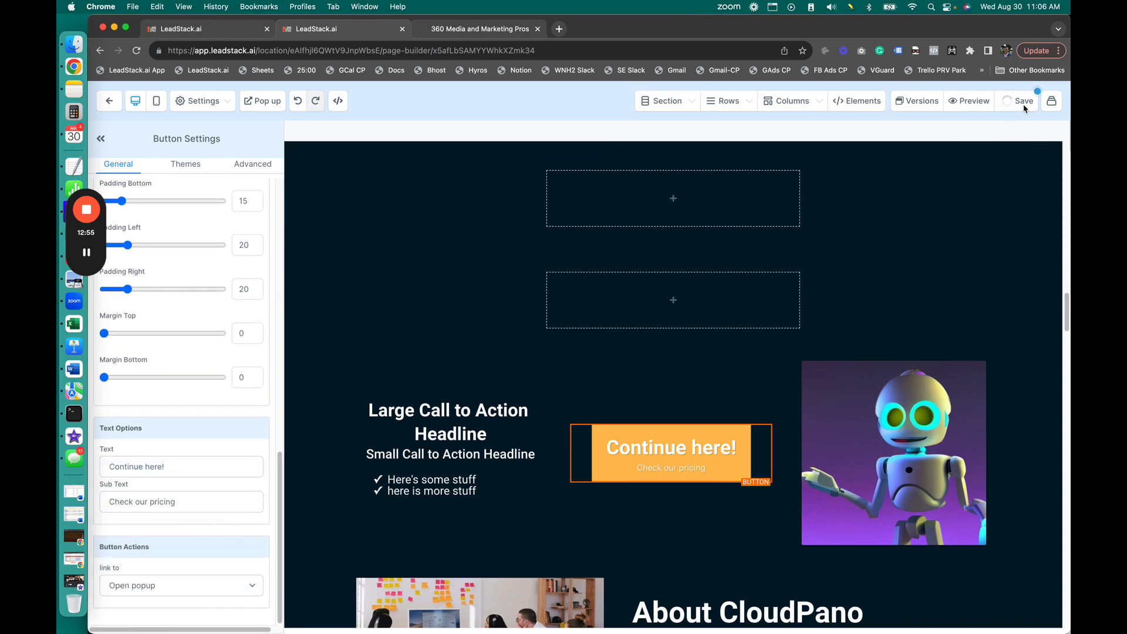
{"action": "left_click", "coordinate": [982, 108]}
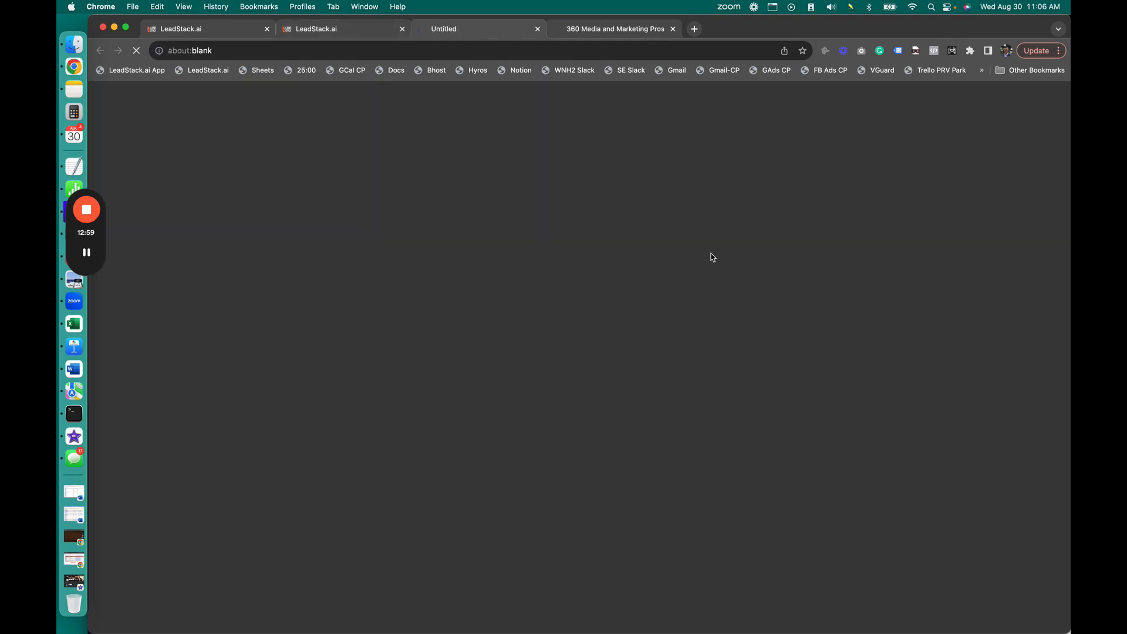
Step: Test the popup of the "Continue here!" button in the previewed call-to-action section and close it
{"action": "scroll", "coordinate": [205, 410], "scroll_direction": "down", "scroll_amount": 3}
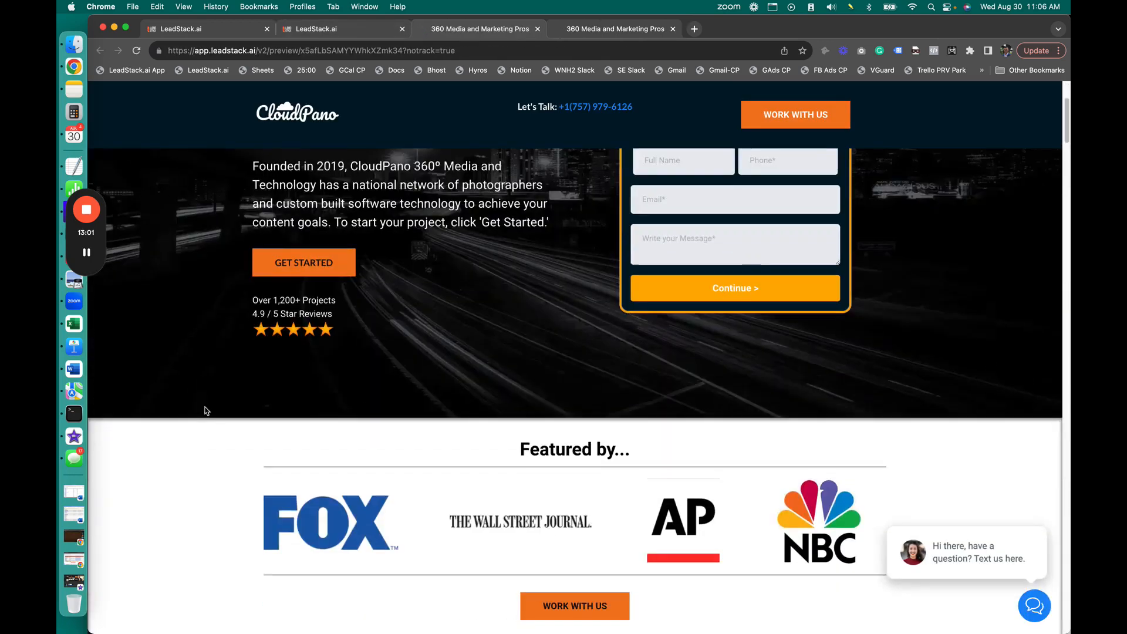
{"action": "scroll", "coordinate": [205, 410], "scroll_direction": "down", "scroll_amount": 10}
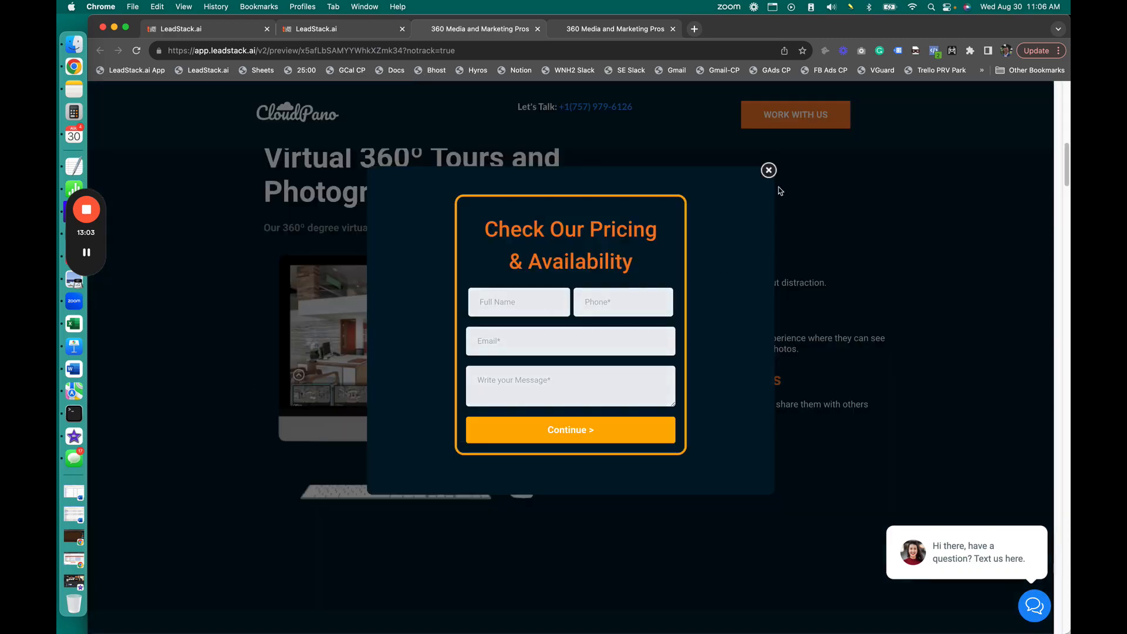
{"action": "left_click", "coordinate": [767, 171]}
{"action": "scroll", "coordinate": [289, 385], "scroll_direction": "down", "scroll_amount": 10}
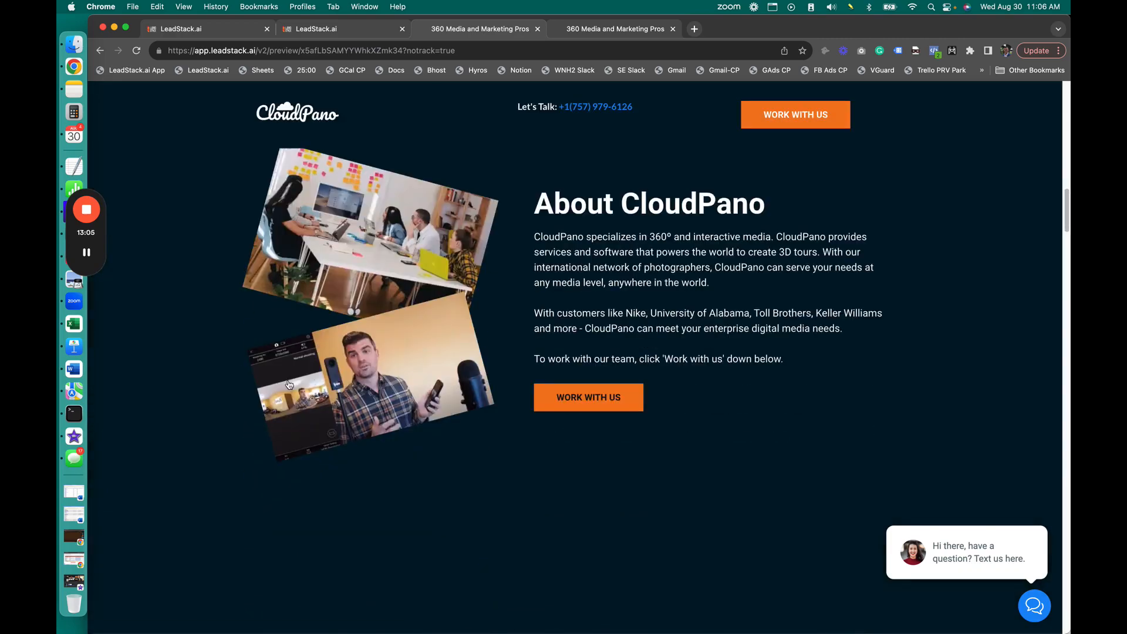
{"action": "scroll", "coordinate": [289, 385], "scroll_direction": "down", "scroll_amount": 3}
{"action": "scroll", "coordinate": [568, 287], "scroll_direction": "up", "scroll_amount": 3}
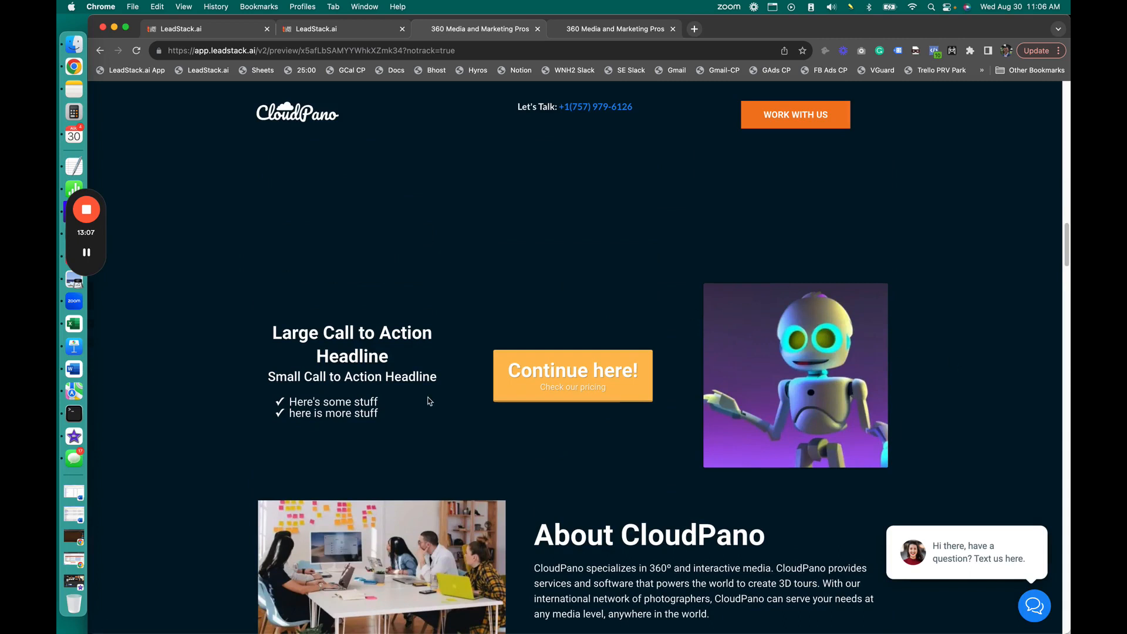
{"action": "left_click", "coordinate": [564, 376]}
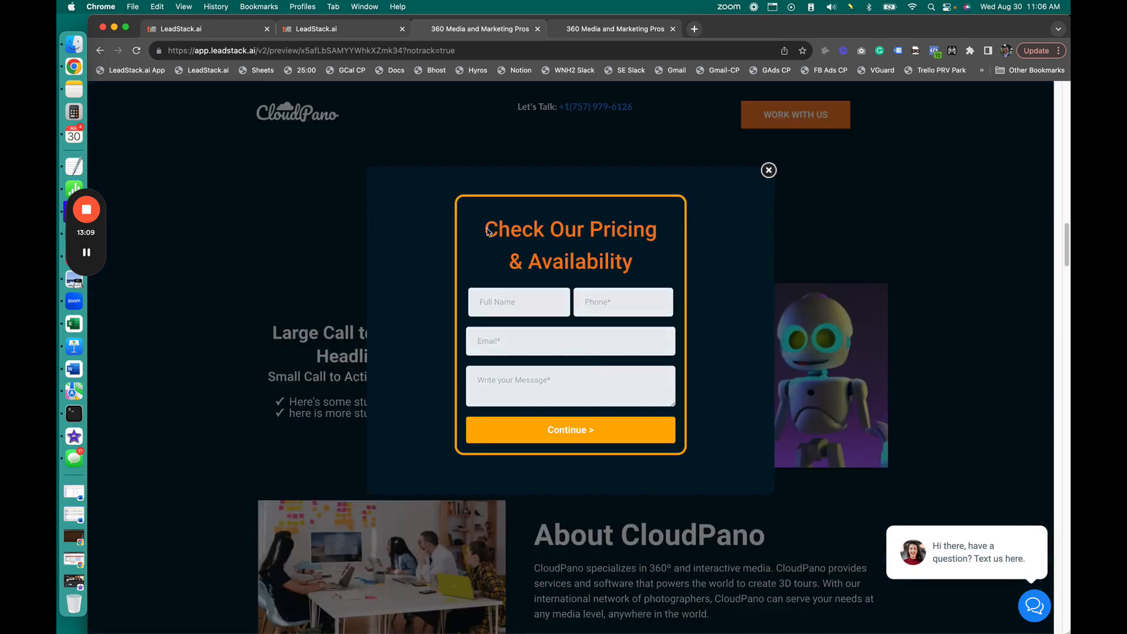
{"action": "left_click", "coordinate": [770, 171]}
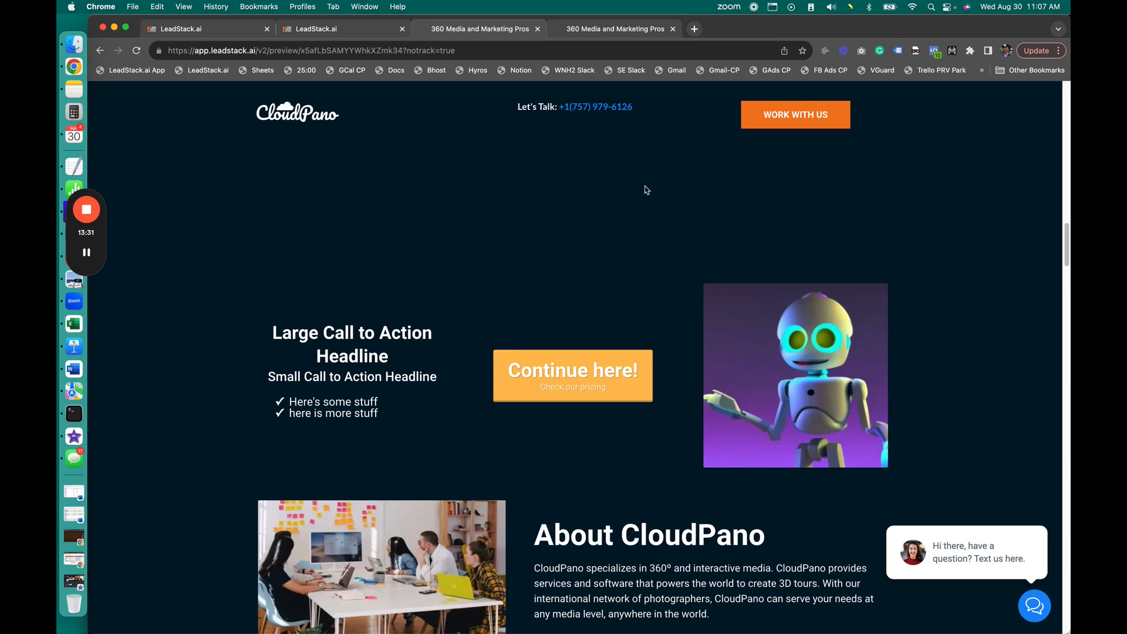
Step: Test the popups of the header's "Work With Us" button and the hero section's "Get Started" button, closing each one
{"action": "left_click", "coordinate": [794, 121]}
{"action": "left_click", "coordinate": [768, 172]}
{"action": "left_click", "coordinate": [601, 353]}
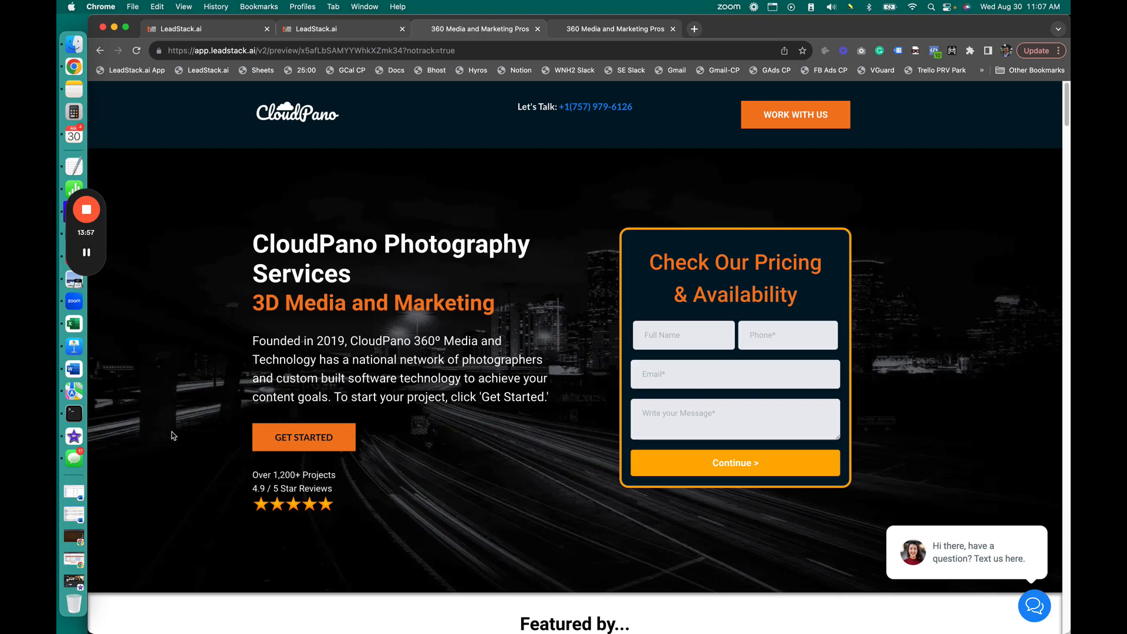
{"action": "left_click", "coordinate": [293, 441]}
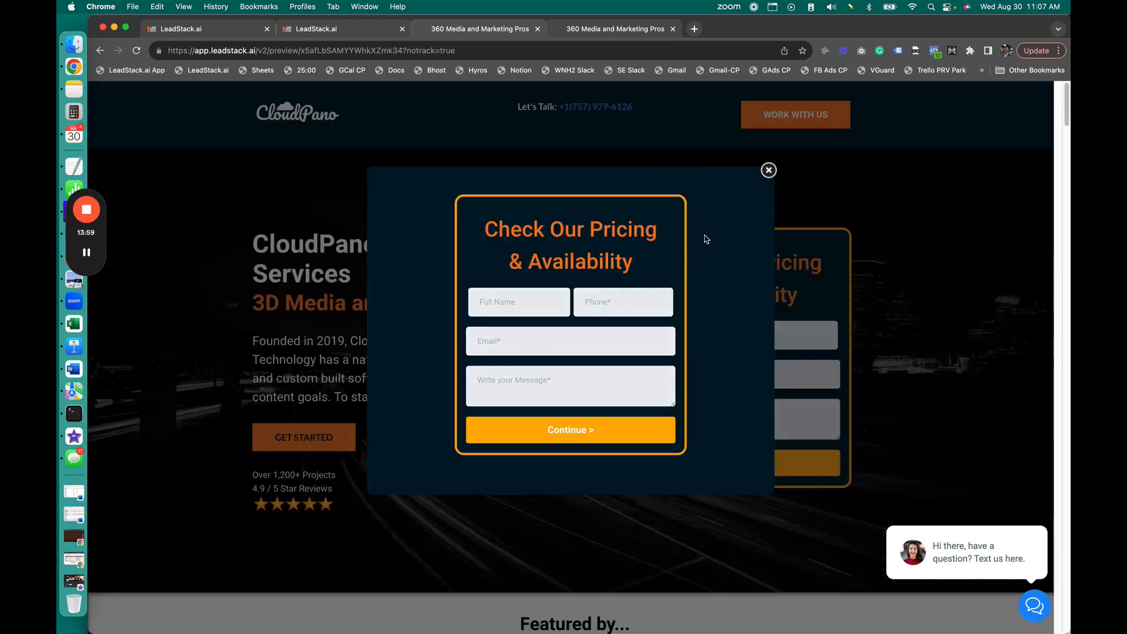
{"action": "left_click", "coordinate": [769, 171]}
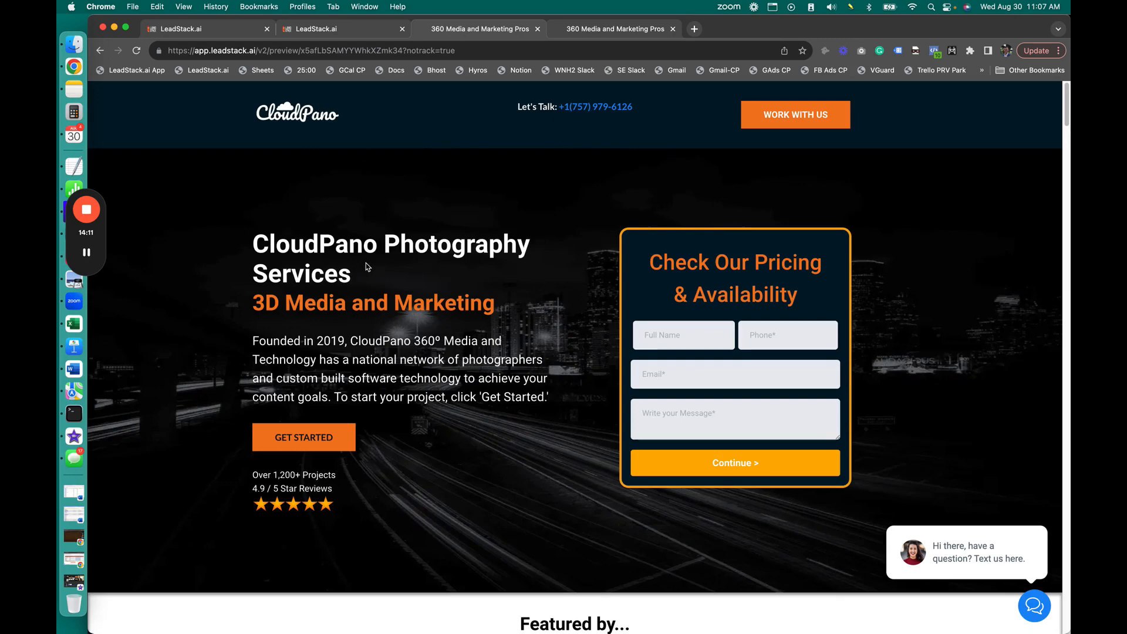
Step: Review the previewed page's sections from the hero down to the 3D media services columns
{"action": "scroll", "coordinate": [399, 301], "scroll_direction": "down", "scroll_amount": 15}
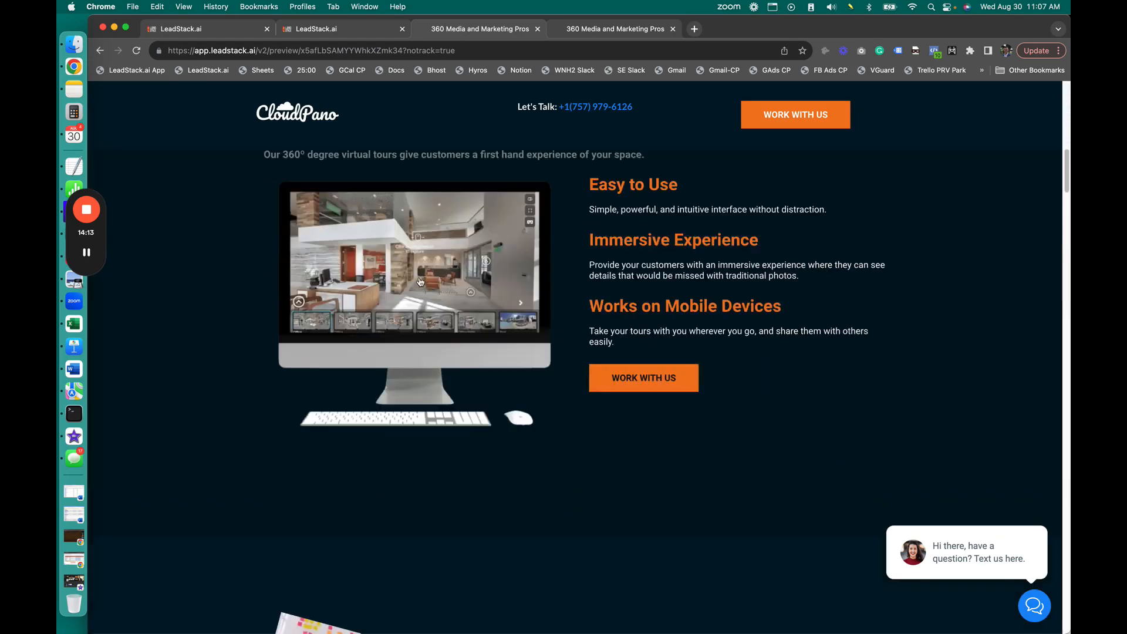
{"action": "scroll", "coordinate": [446, 376], "scroll_direction": "down", "scroll_amount": 6}
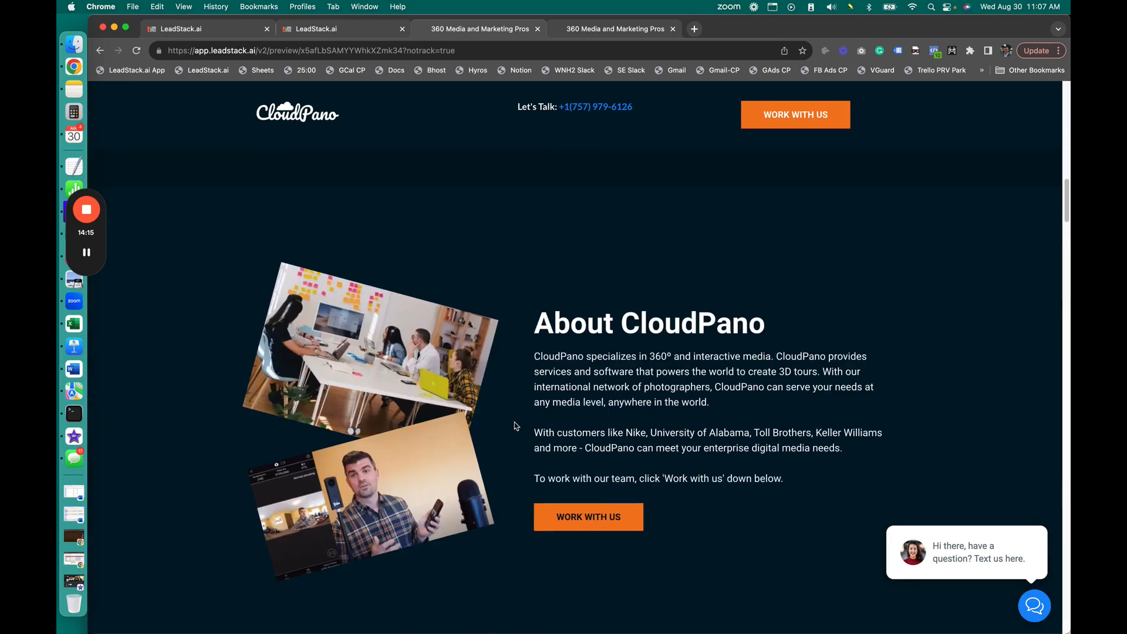
{"action": "scroll", "coordinate": [717, 349], "scroll_direction": "down", "scroll_amount": 6}
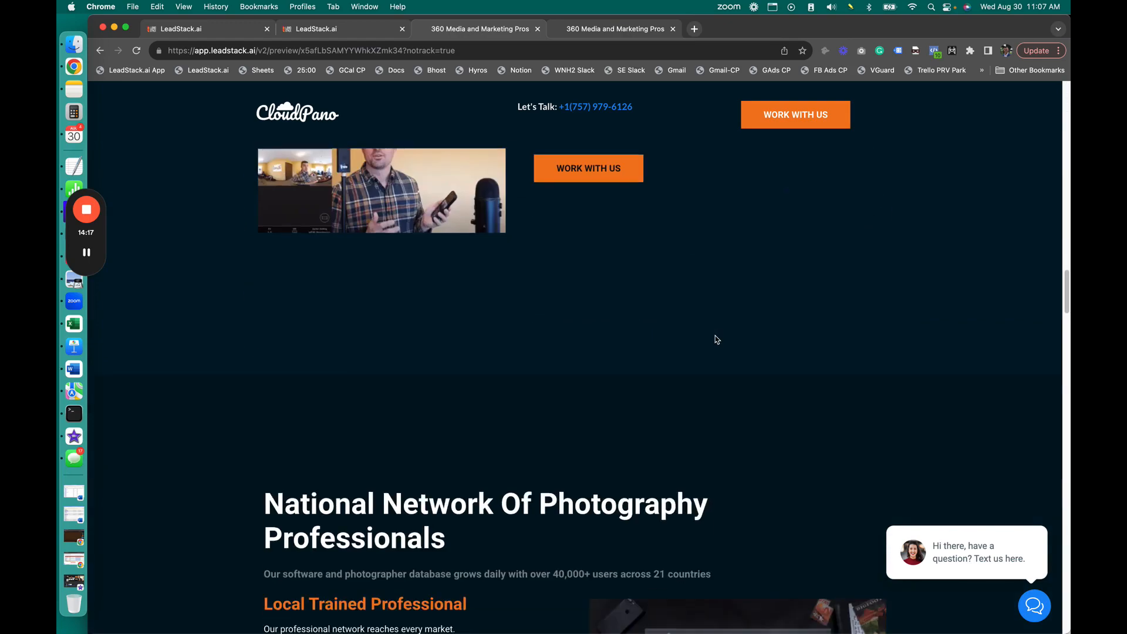
{"action": "scroll", "coordinate": [720, 324], "scroll_direction": "down", "scroll_amount": 8}
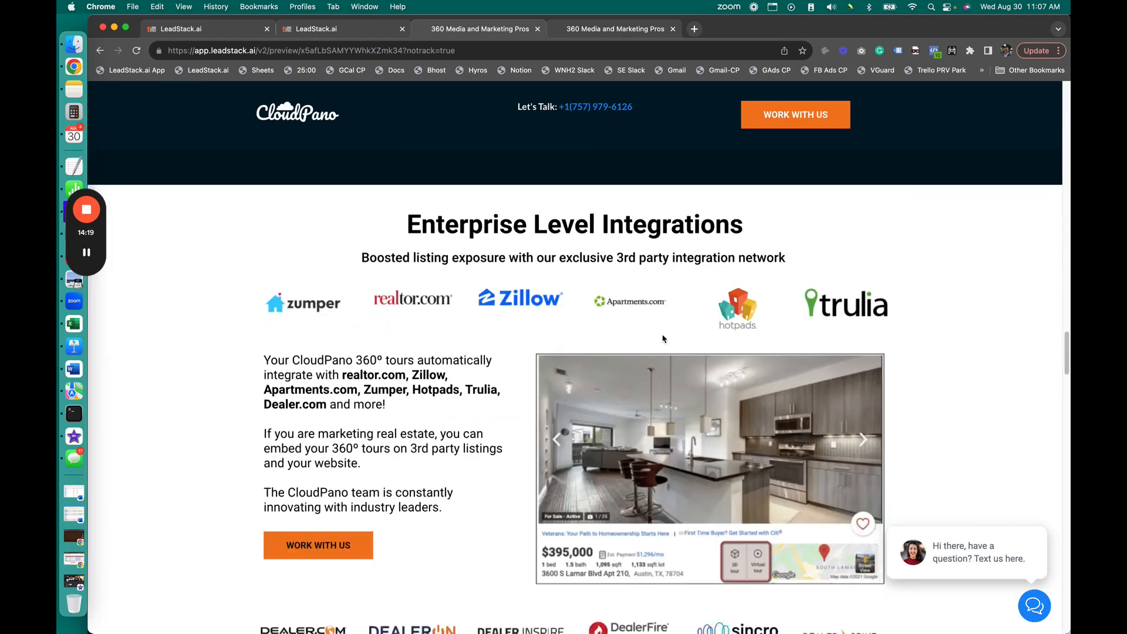
{"action": "scroll", "coordinate": [662, 338], "scroll_direction": "down", "scroll_amount": 7}
{"action": "scroll", "coordinate": [235, 365], "scroll_direction": "down", "scroll_amount": 8}
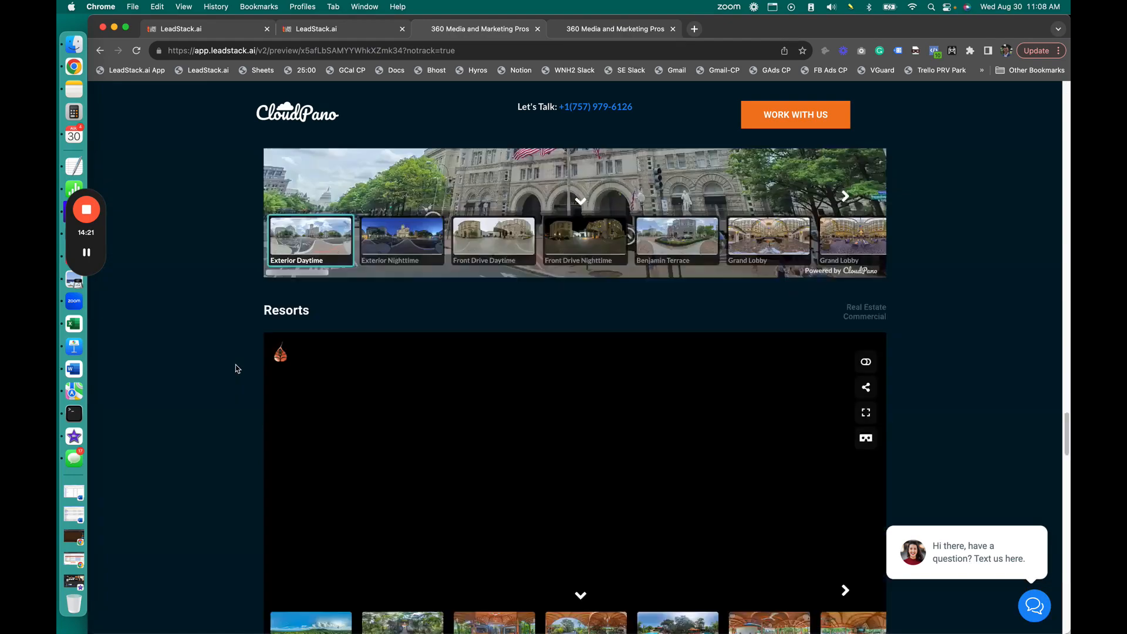
{"action": "scroll", "coordinate": [237, 368], "scroll_direction": "down", "scroll_amount": 4}
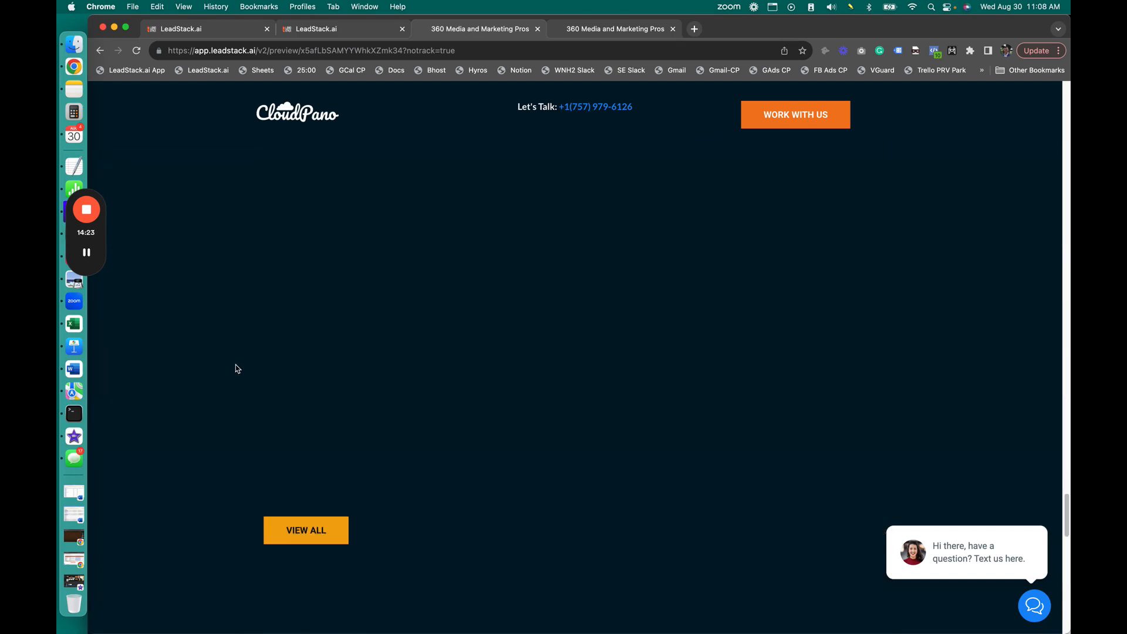
{"action": "scroll", "coordinate": [237, 368], "scroll_direction": "down", "scroll_amount": 10}
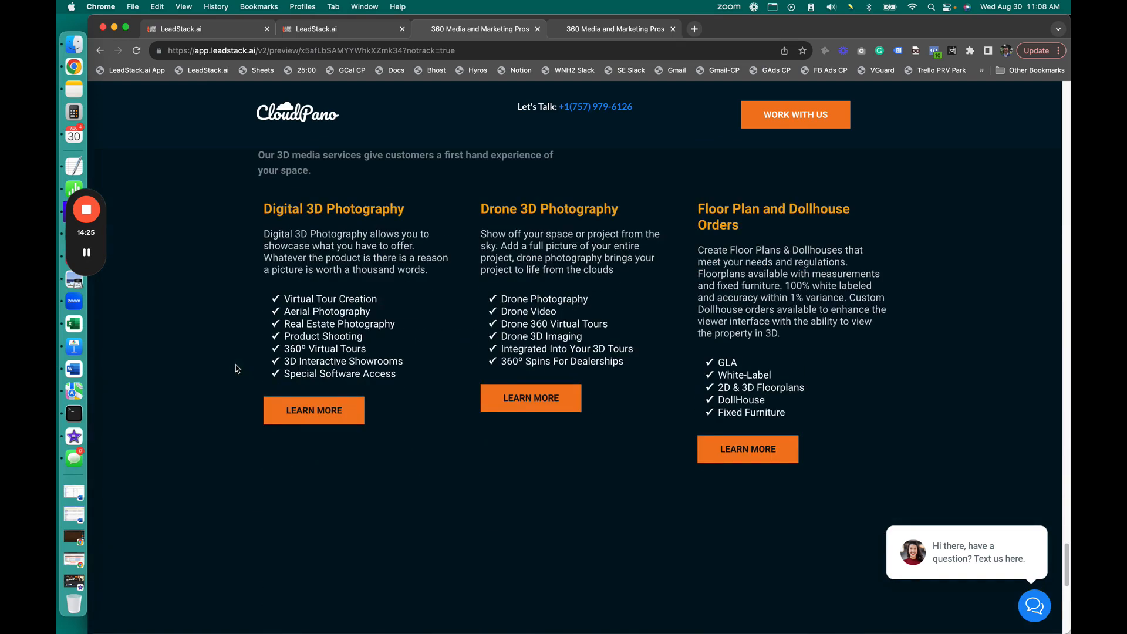
Step: Review the rest of the previewed page down to its footer, and check the funnel's Thank you and Home steps
{"action": "scroll", "coordinate": [238, 370], "scroll_direction": "down", "scroll_amount": 3}
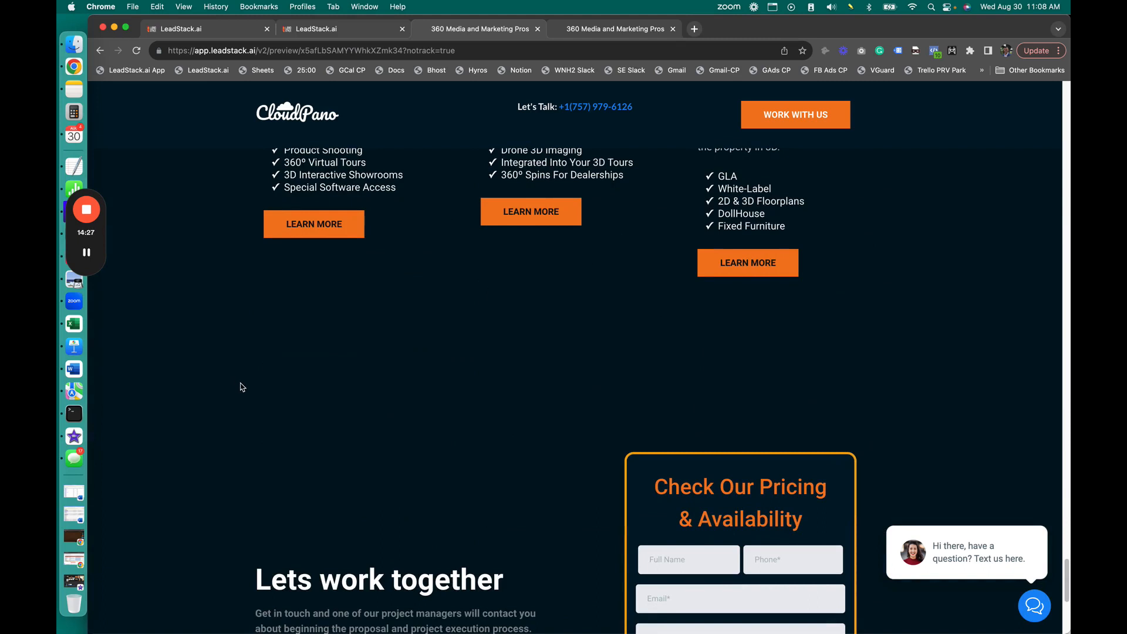
{"action": "scroll", "coordinate": [241, 385], "scroll_direction": "down", "scroll_amount": 6}
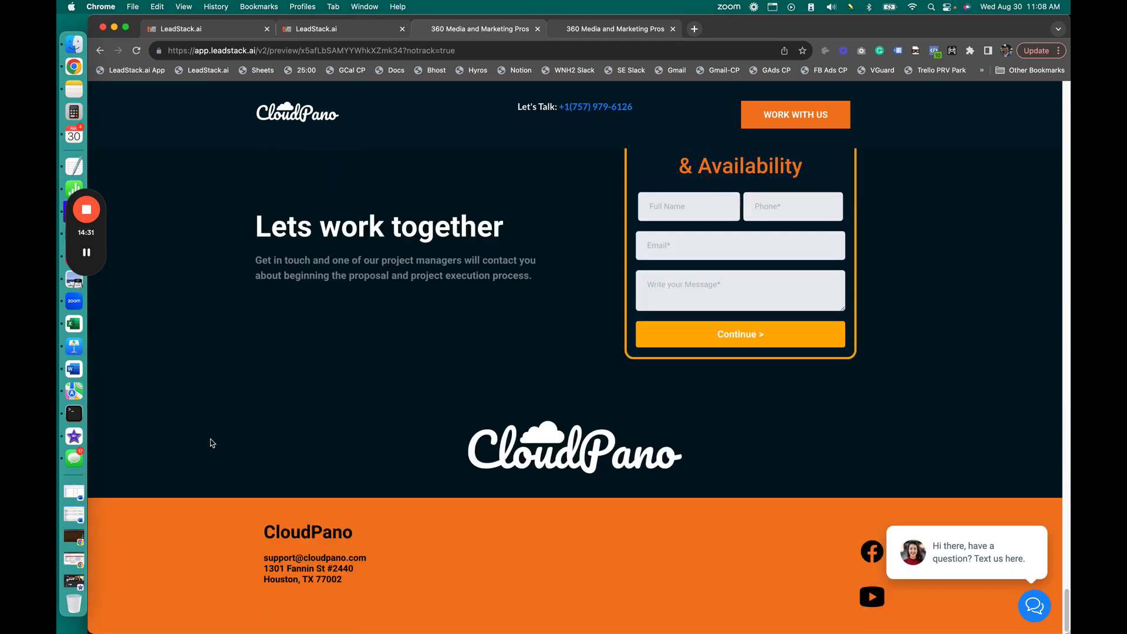
{"action": "left_click", "coordinate": [226, 28]}
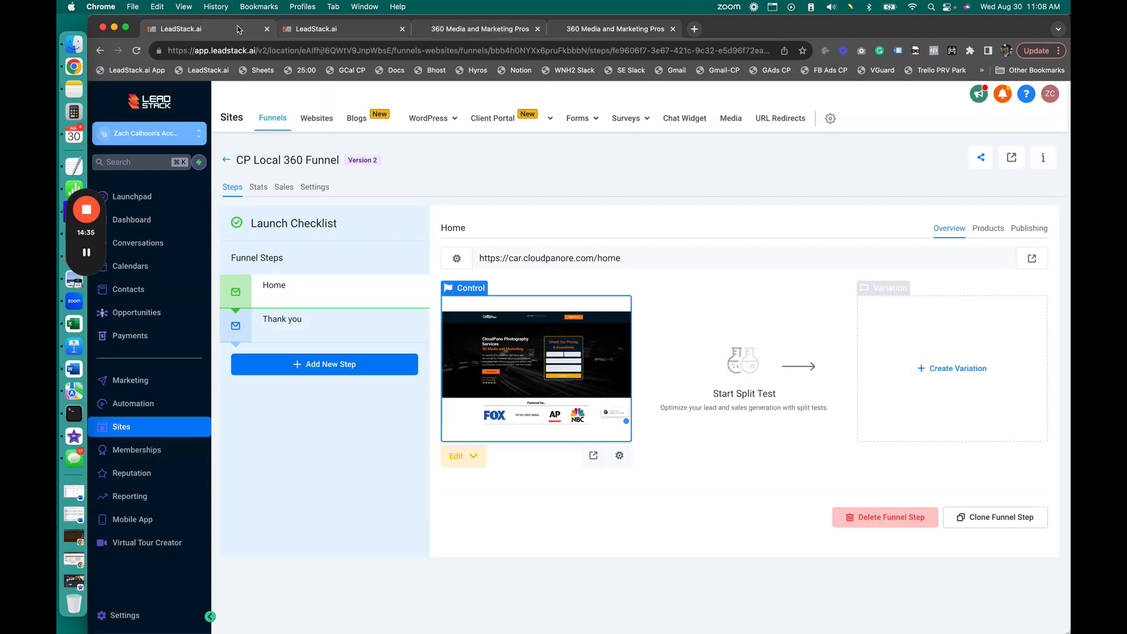
{"action": "left_click", "coordinate": [326, 334]}
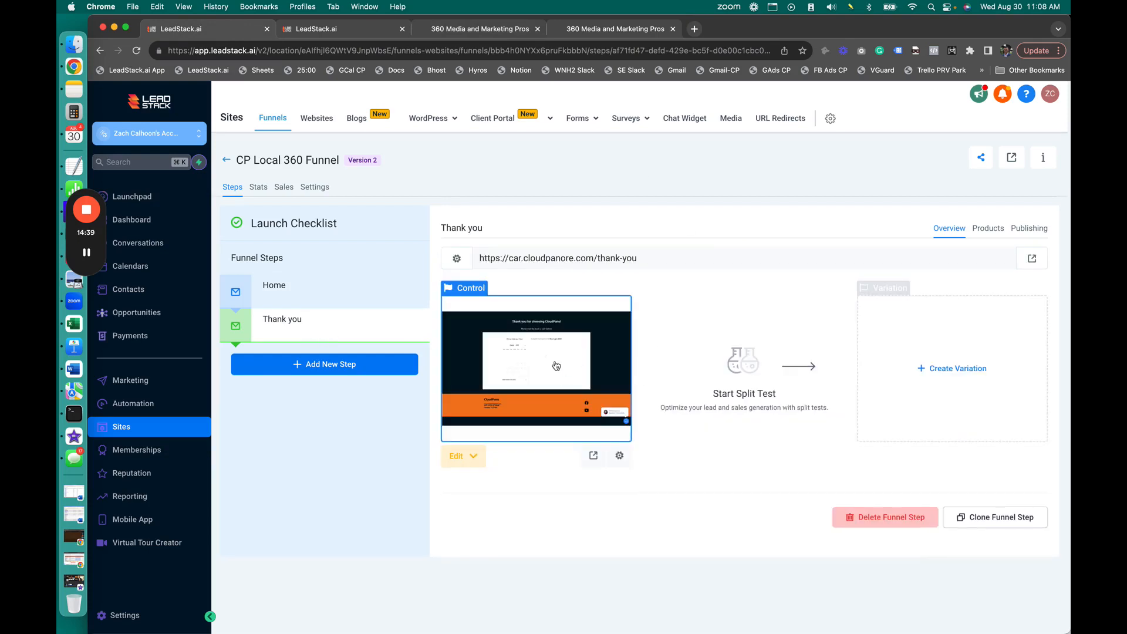
{"action": "left_click", "coordinate": [332, 297]}
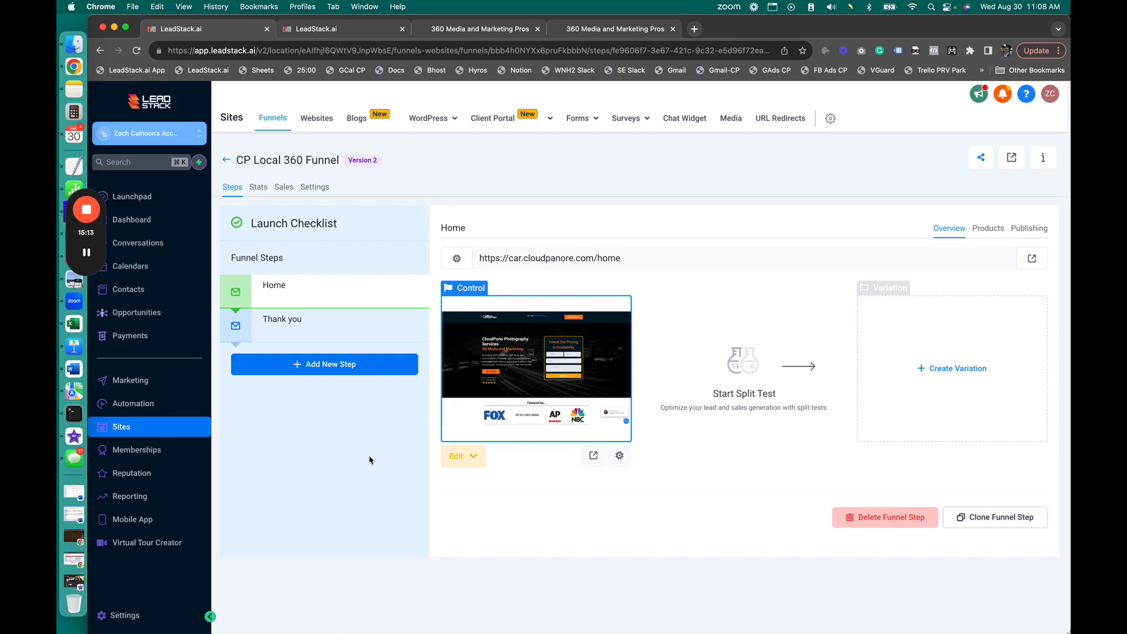
Step: Go back to the list of funnels, look into the Auto Dealers funnel and return to the list
{"action": "left_click", "coordinate": [226, 162]}
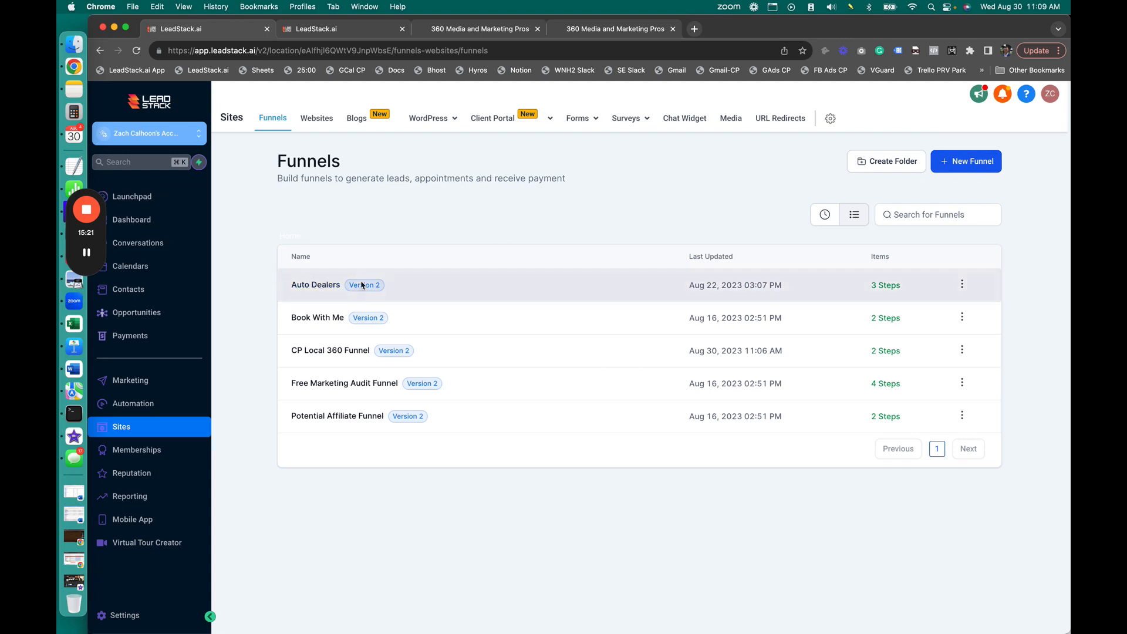
{"action": "left_click", "coordinate": [327, 288]}
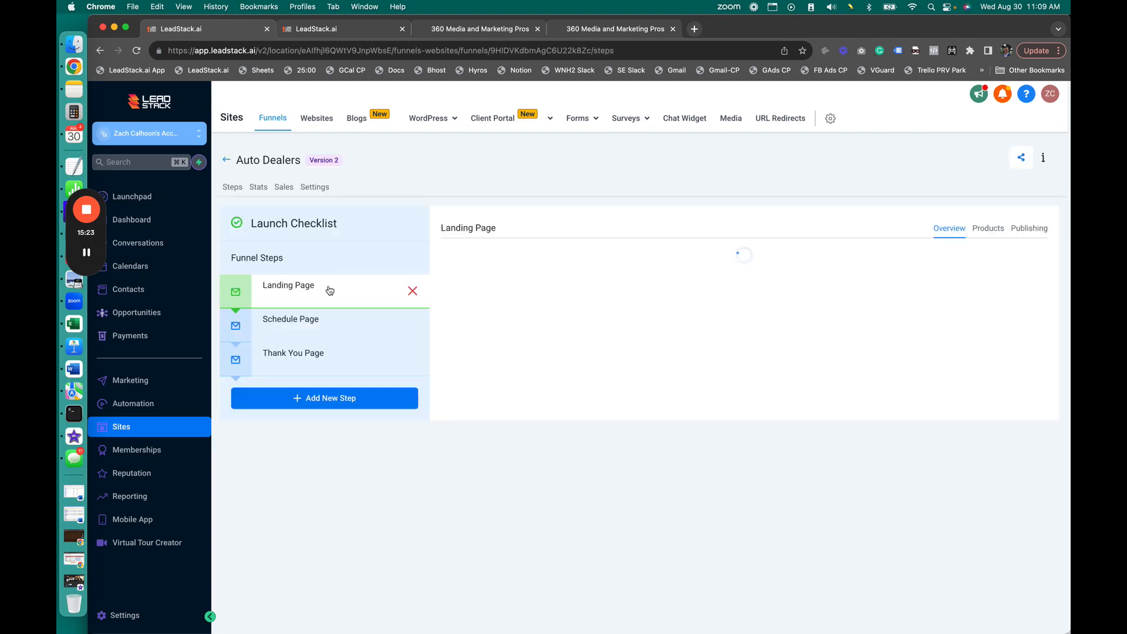
{"action": "left_click", "coordinate": [227, 160]}
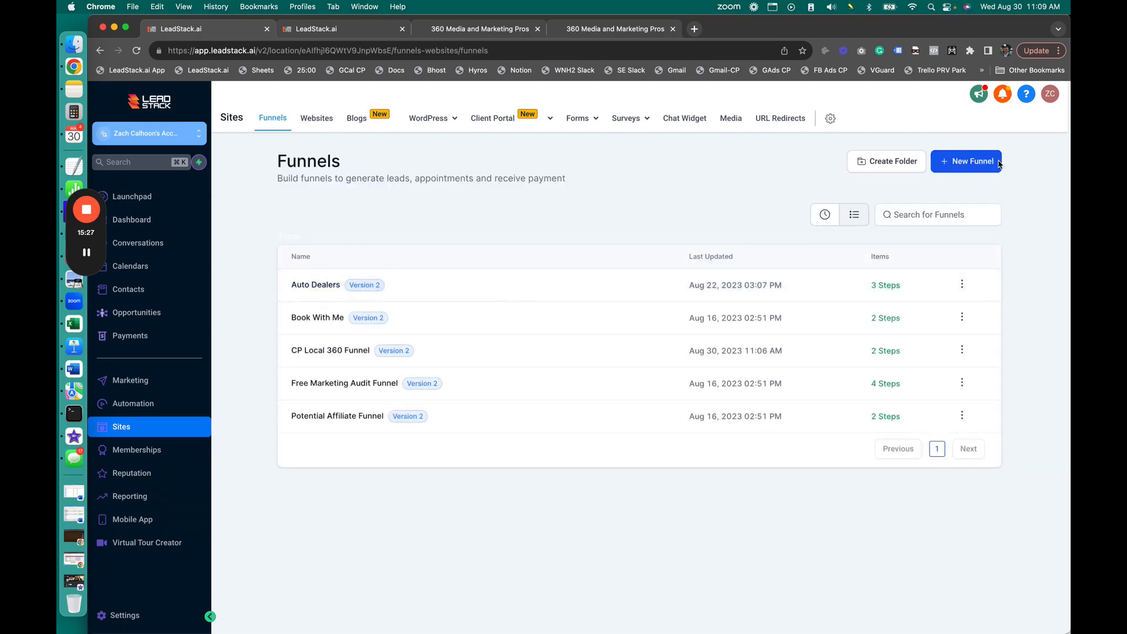
Step: Start a new funnel using the "From templates" option and open the Template Library
{"action": "left_click", "coordinate": [964, 161]}
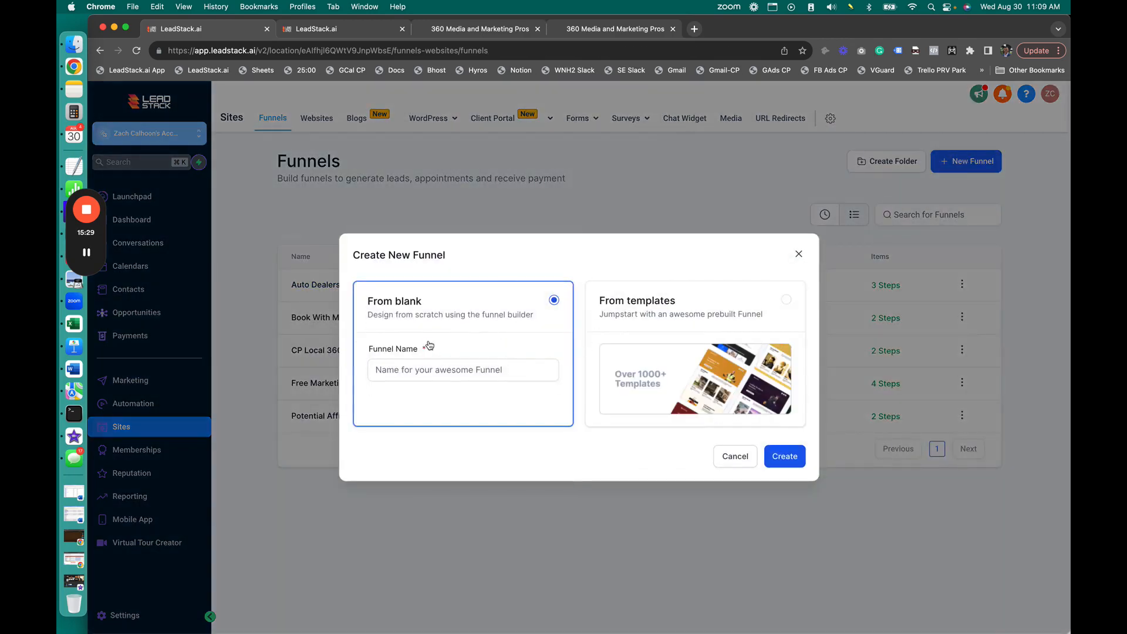
{"action": "left_click", "coordinate": [463, 371]}
{"action": "left_click", "coordinate": [739, 373]}
{"action": "left_click", "coordinate": [781, 457]}
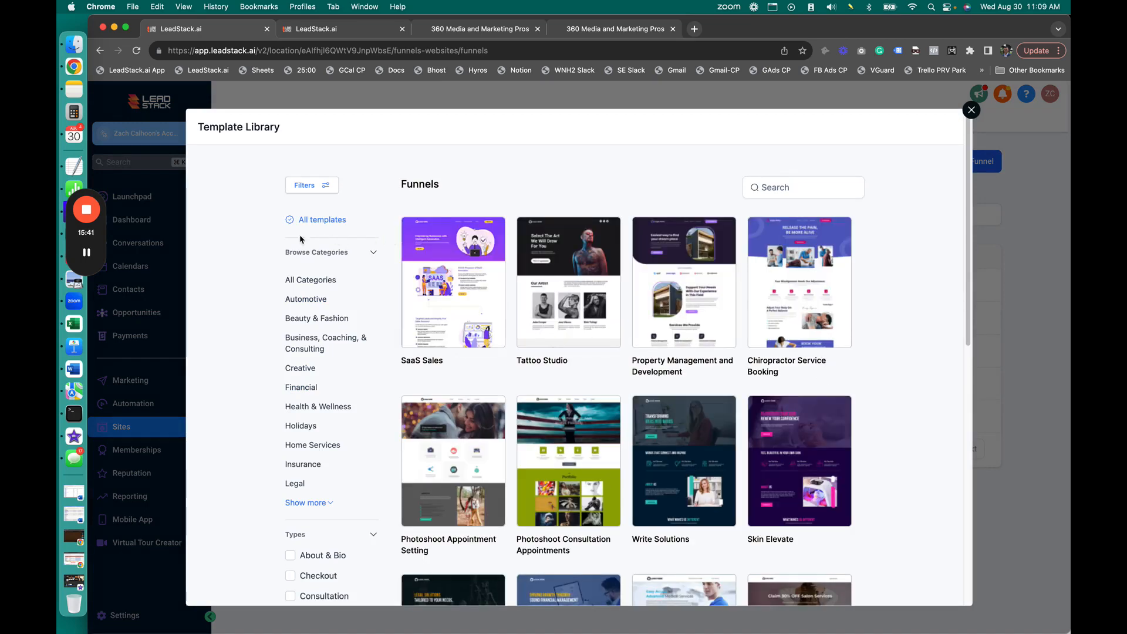
Step: Filter the funnel templates by the Health & Wellness category and browse the fitness and gym designs
{"action": "left_click", "coordinate": [329, 407]}
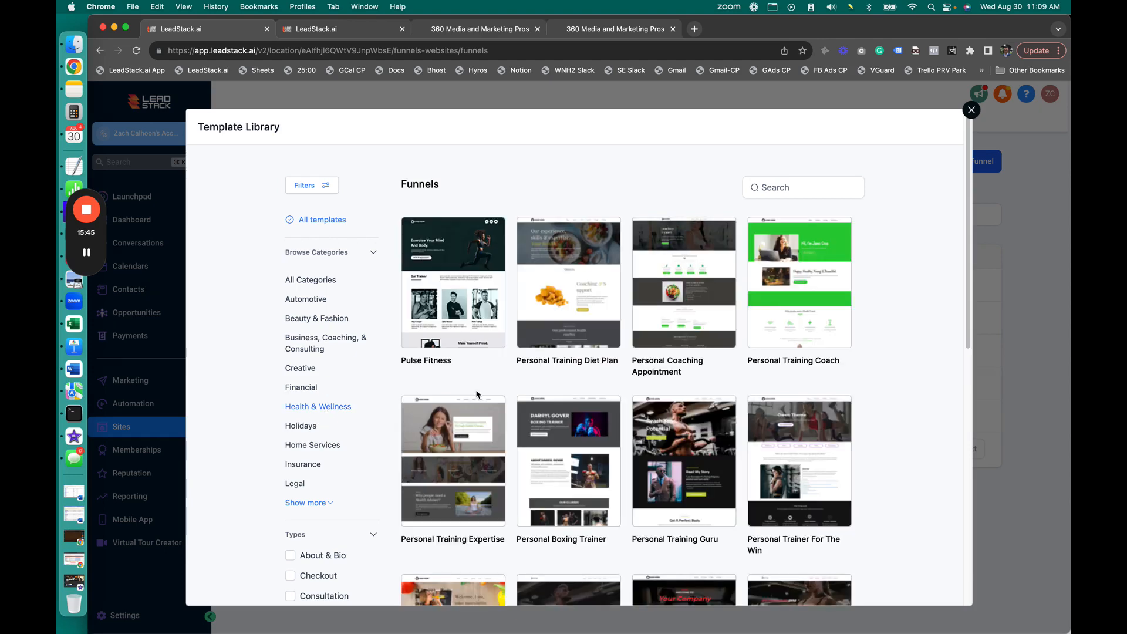
{"action": "scroll", "coordinate": [475, 391], "scroll_direction": "down", "scroll_amount": 6}
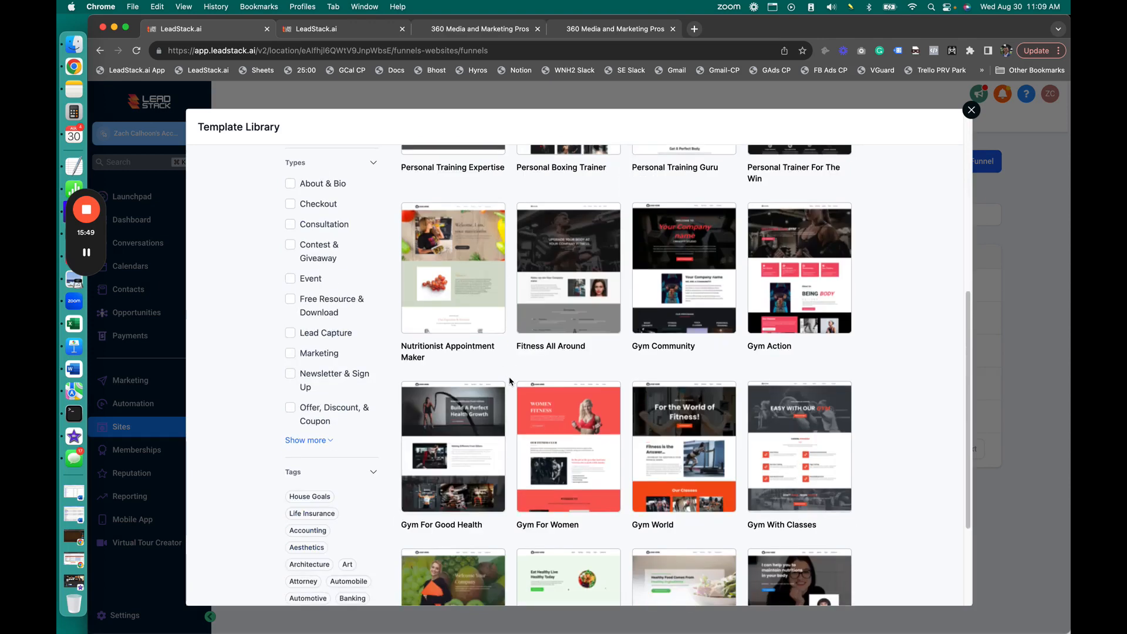
{"action": "mouse_move", "coordinate": [486, 389]}
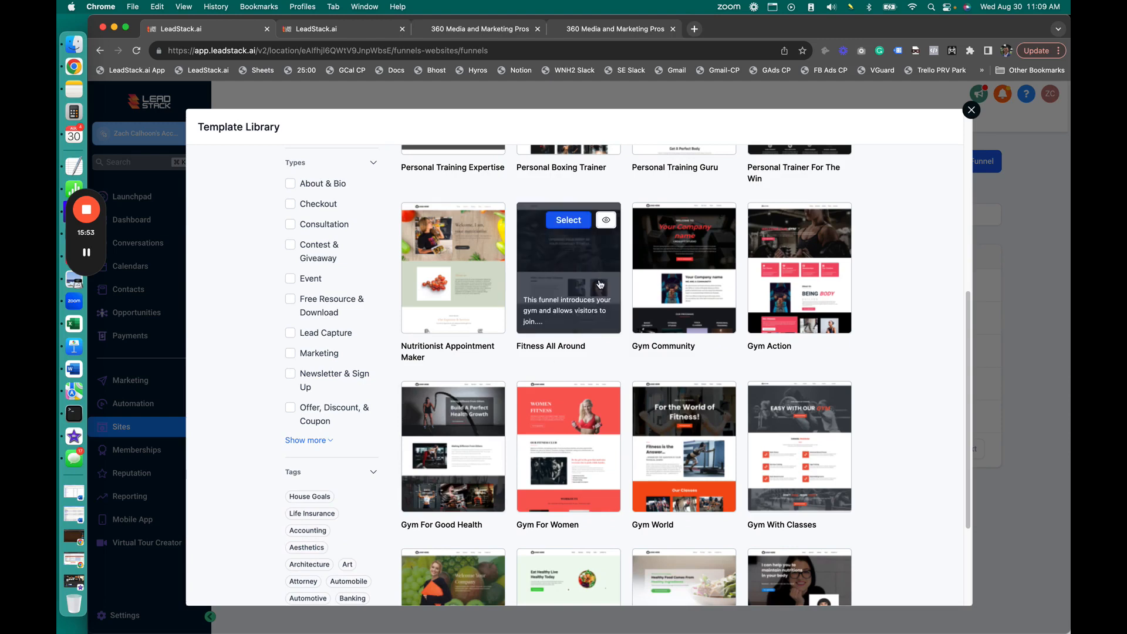
{"action": "mouse_move", "coordinate": [662, 351]}
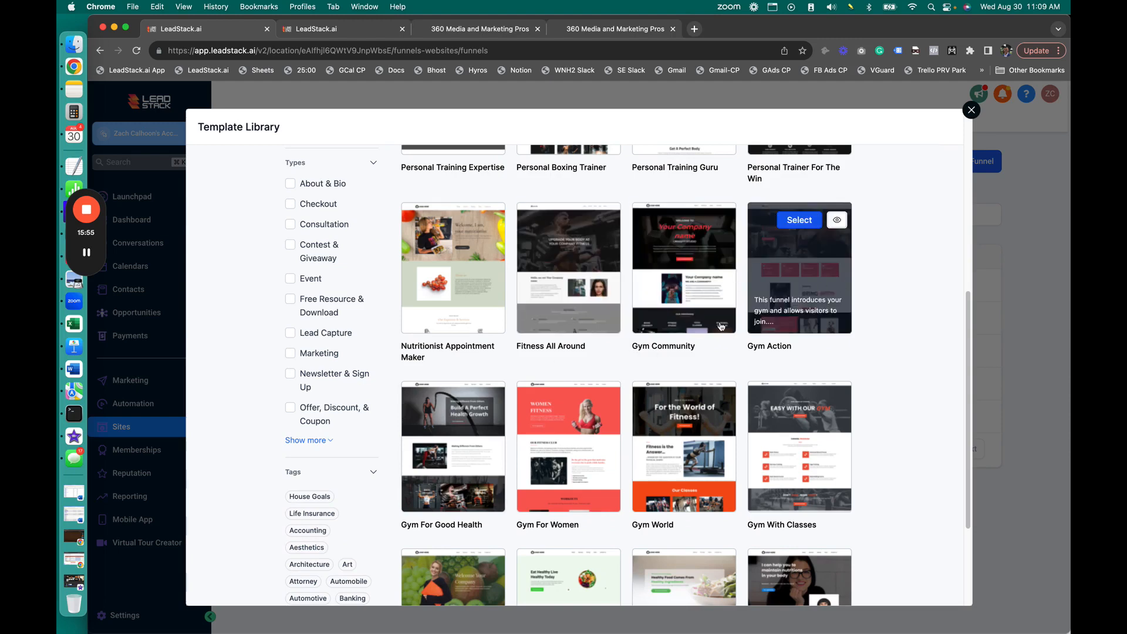
Step: Open the Gym For Women template and examine its preview from the hero section down to the footer
{"action": "left_click", "coordinate": [570, 400]}
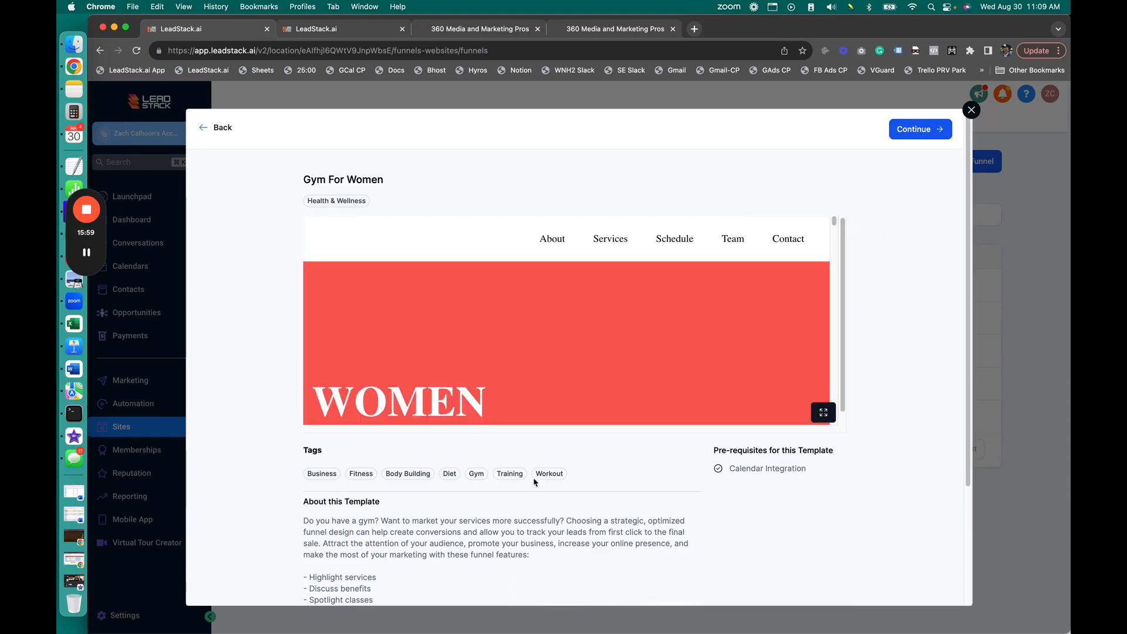
{"action": "scroll", "coordinate": [608, 336], "scroll_direction": "down", "scroll_amount": 15}
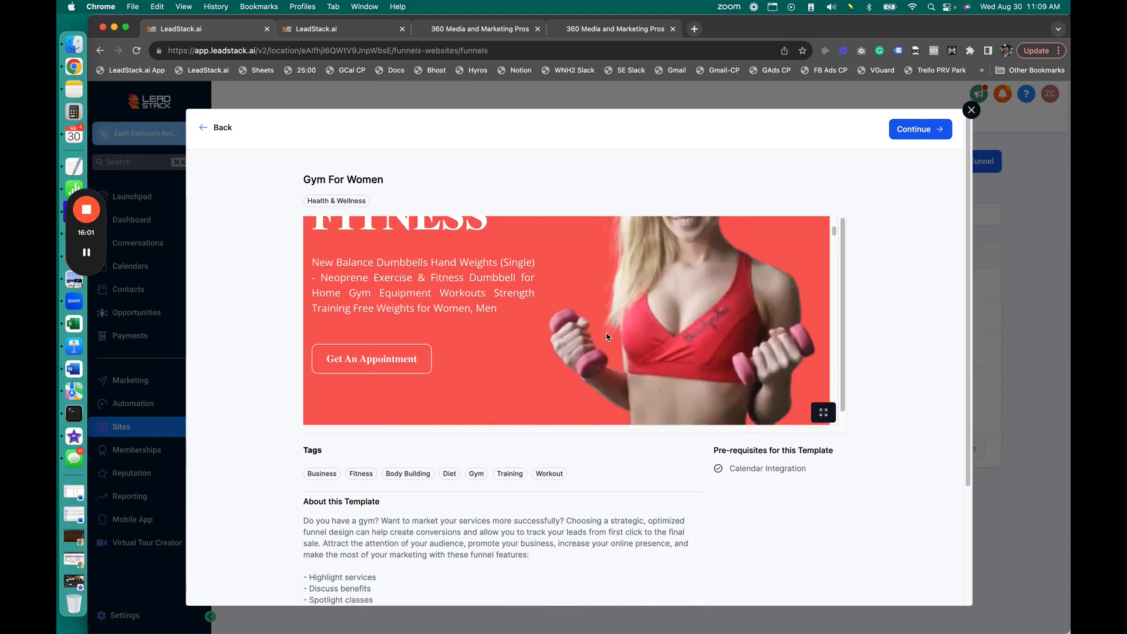
{"action": "scroll", "coordinate": [608, 333], "scroll_direction": "down", "scroll_amount": 15}
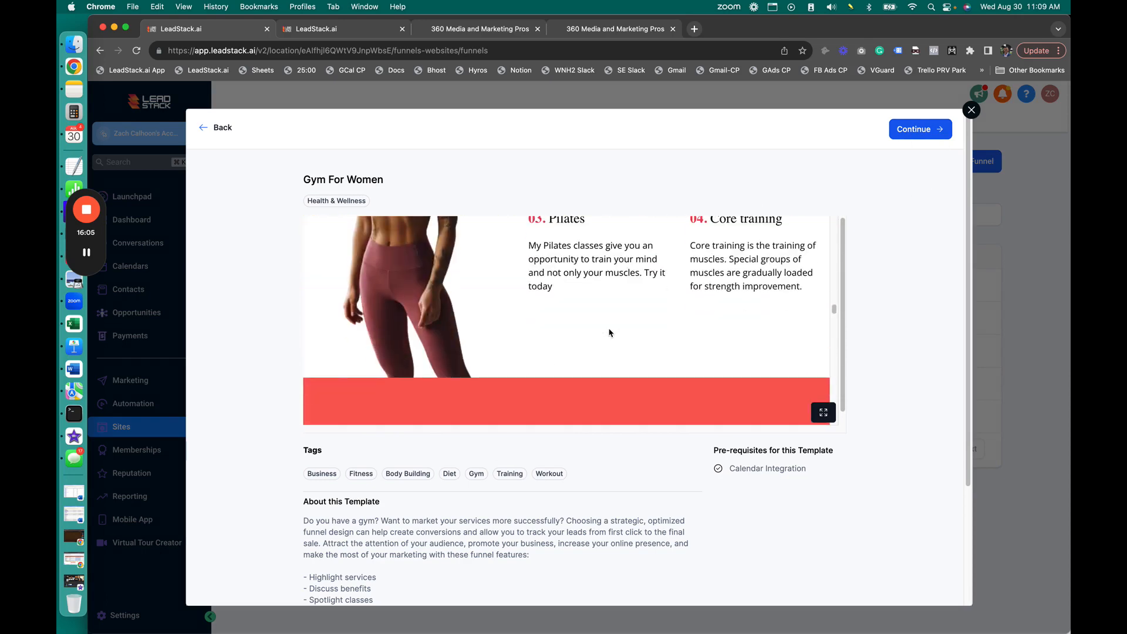
{"action": "scroll", "coordinate": [610, 333], "scroll_direction": "down", "scroll_amount": 15}
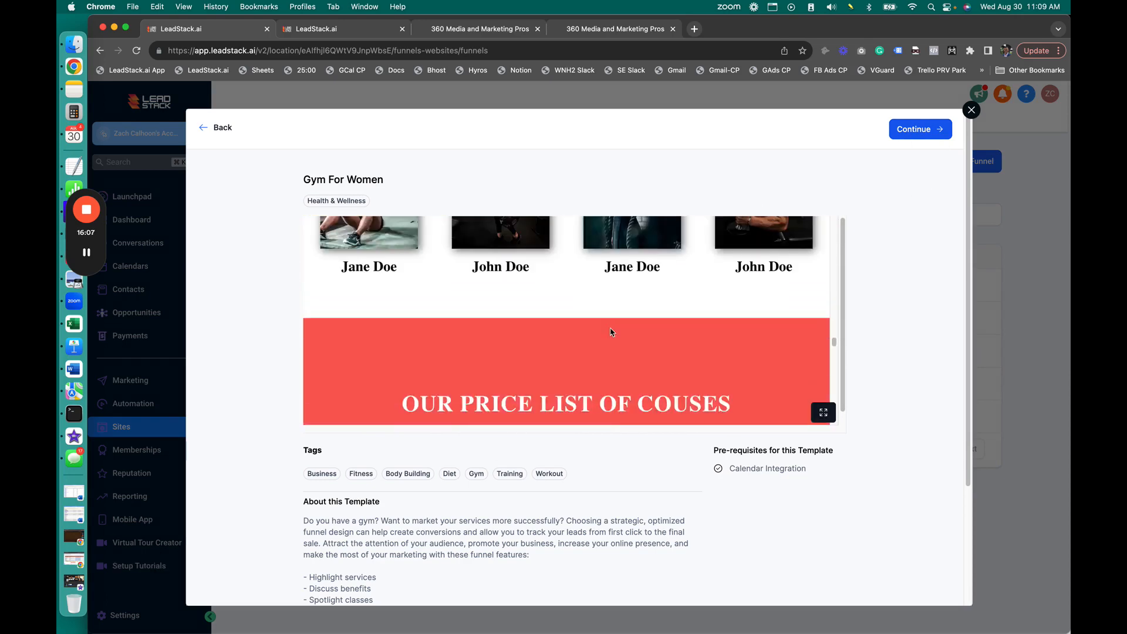
{"action": "scroll", "coordinate": [611, 333], "scroll_direction": "down", "scroll_amount": 6}
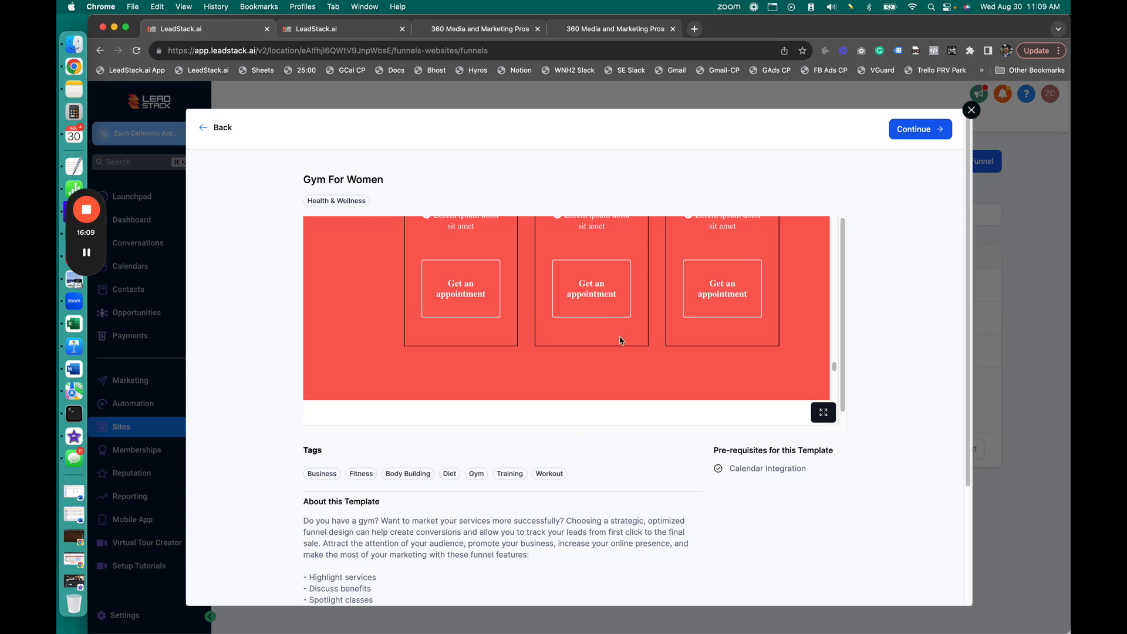
{"action": "scroll", "coordinate": [621, 340], "scroll_direction": "down", "scroll_amount": 8}
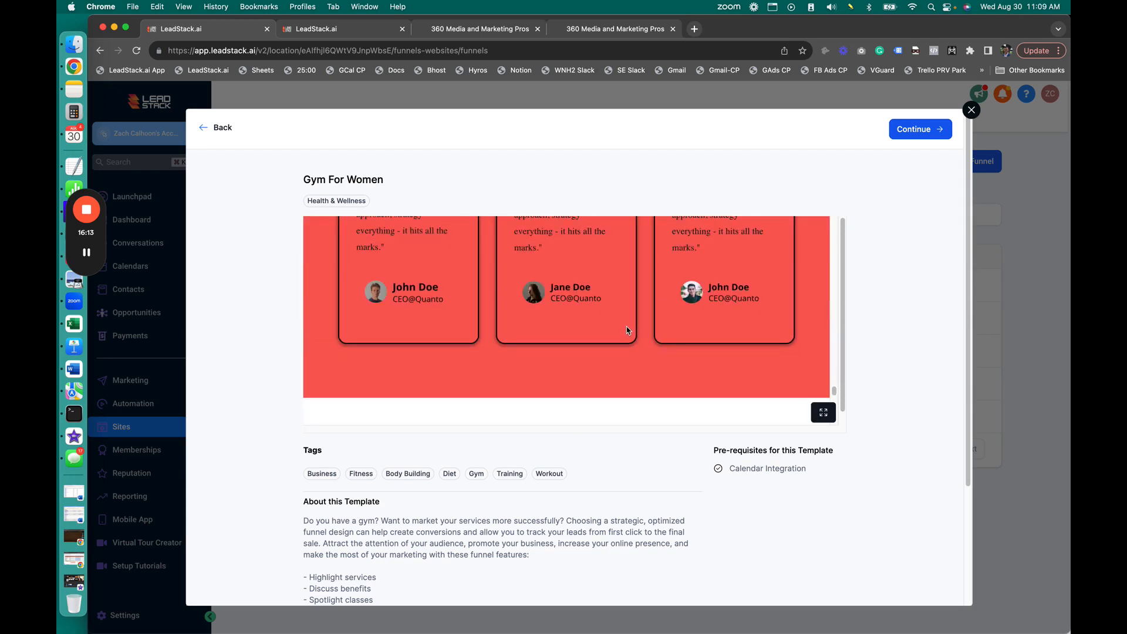
{"action": "scroll", "coordinate": [627, 330], "scroll_direction": "down", "scroll_amount": 10}
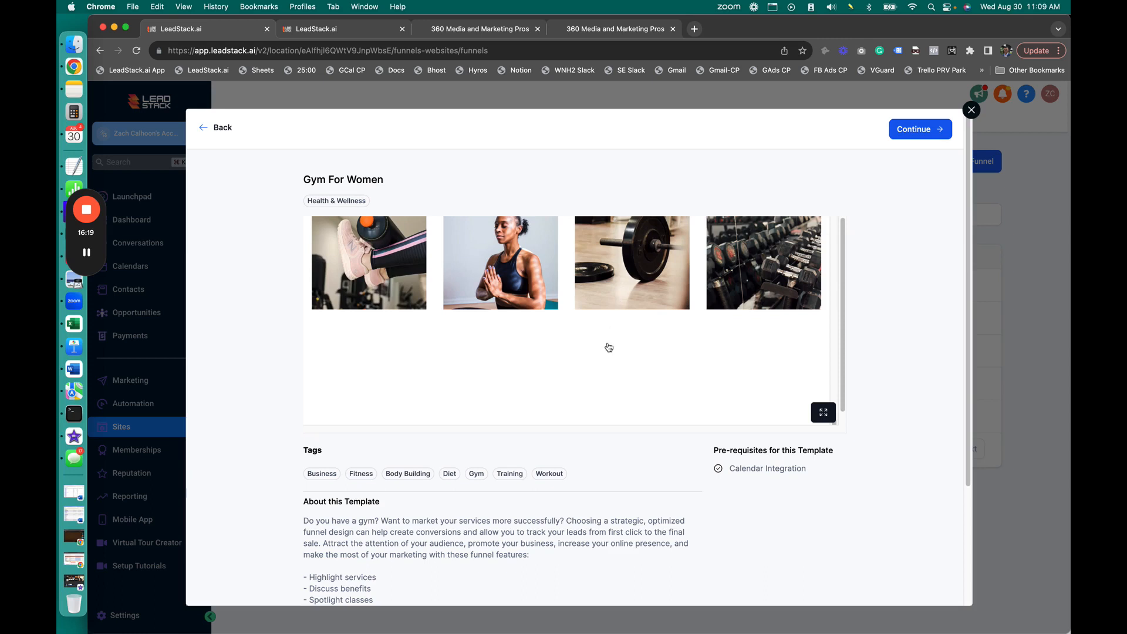
{"action": "scroll", "coordinate": [611, 343], "scroll_direction": "down", "scroll_amount": 3}
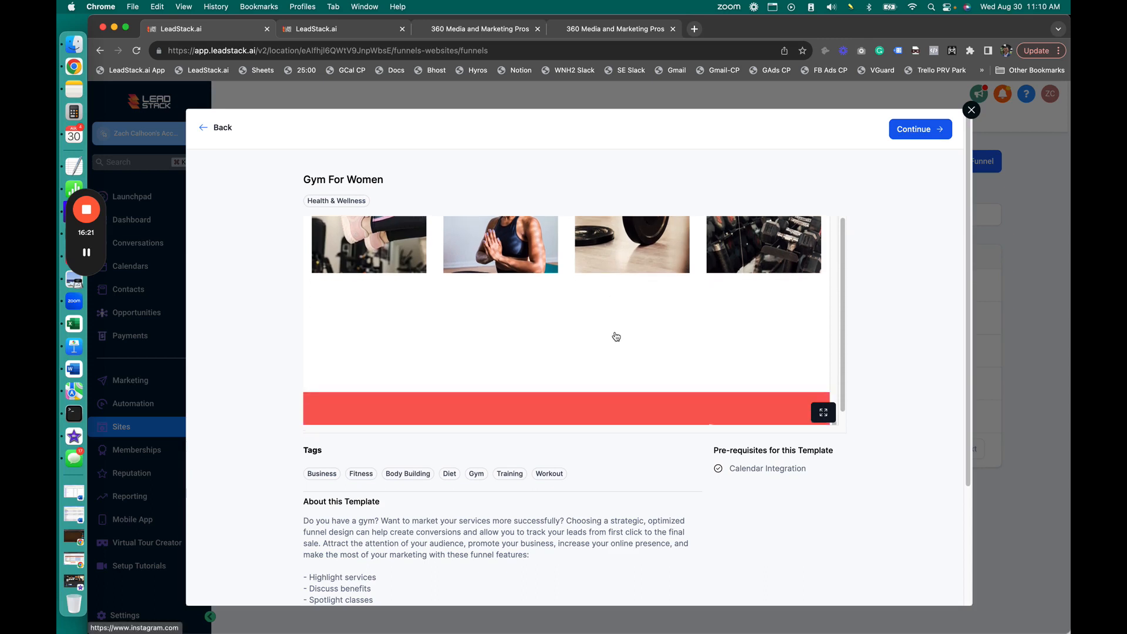
{"action": "scroll", "coordinate": [615, 336], "scroll_direction": "down", "scroll_amount": 2}
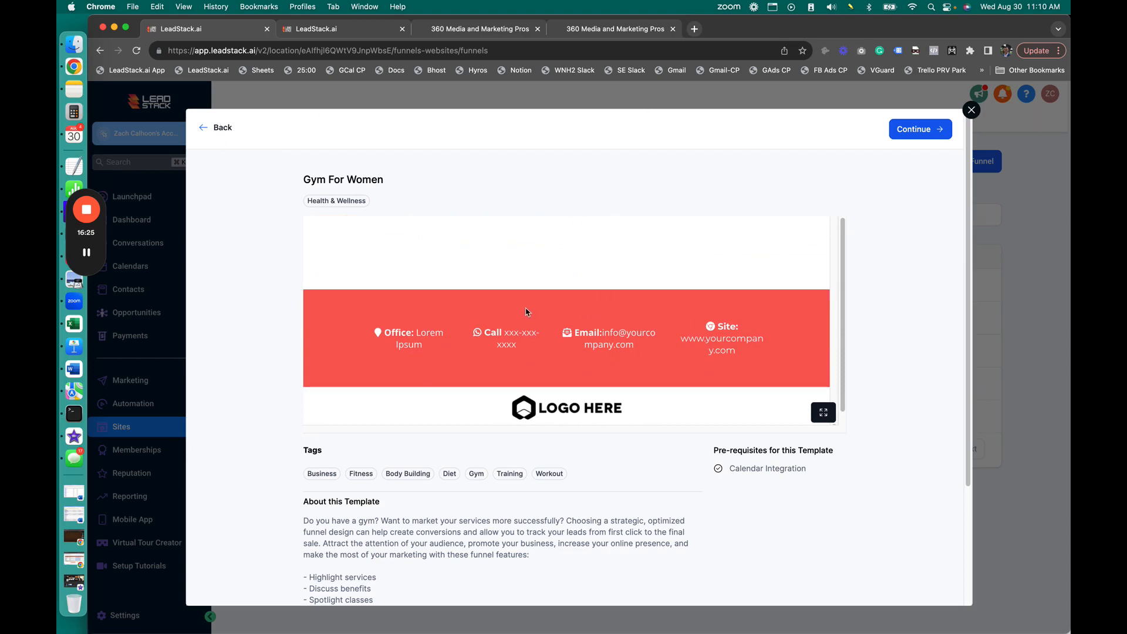
Step: Return to the Template Library, expand the category list and filter the funnel templates by Real Estate
{"action": "left_click", "coordinate": [207, 129]}
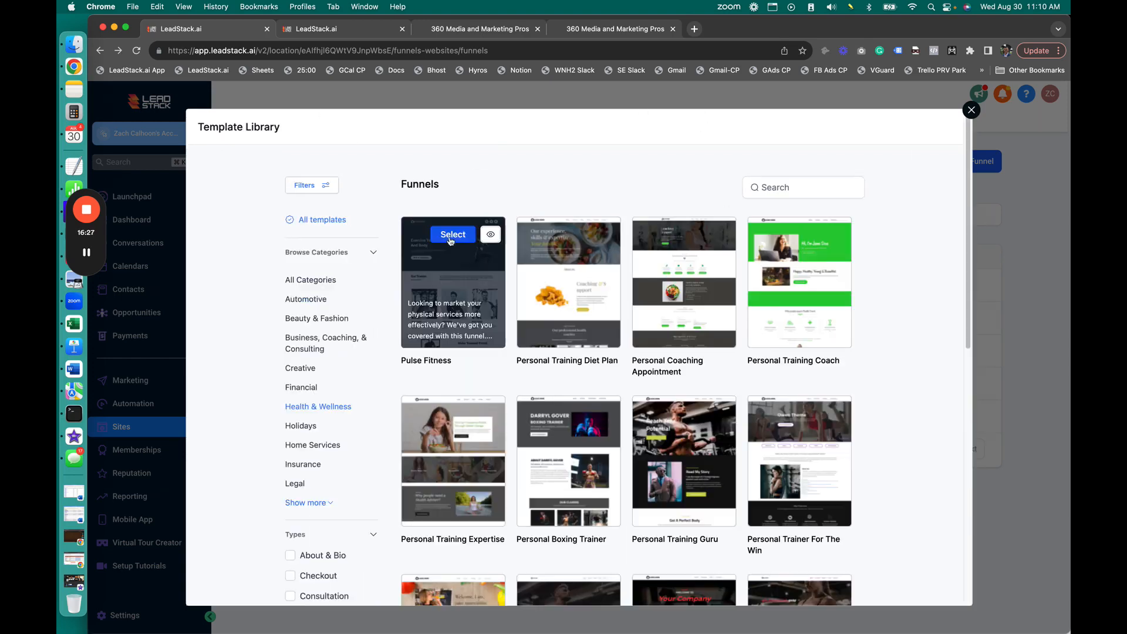
{"action": "scroll", "coordinate": [729, 396], "scroll_direction": "down", "scroll_amount": 3}
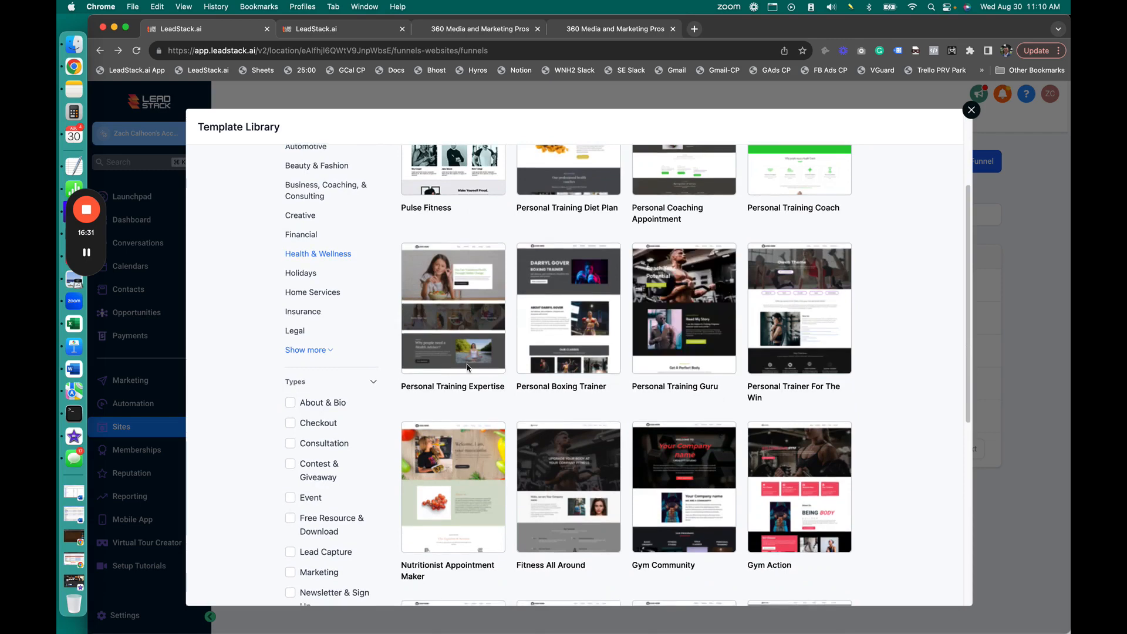
{"action": "left_click", "coordinate": [322, 351]}
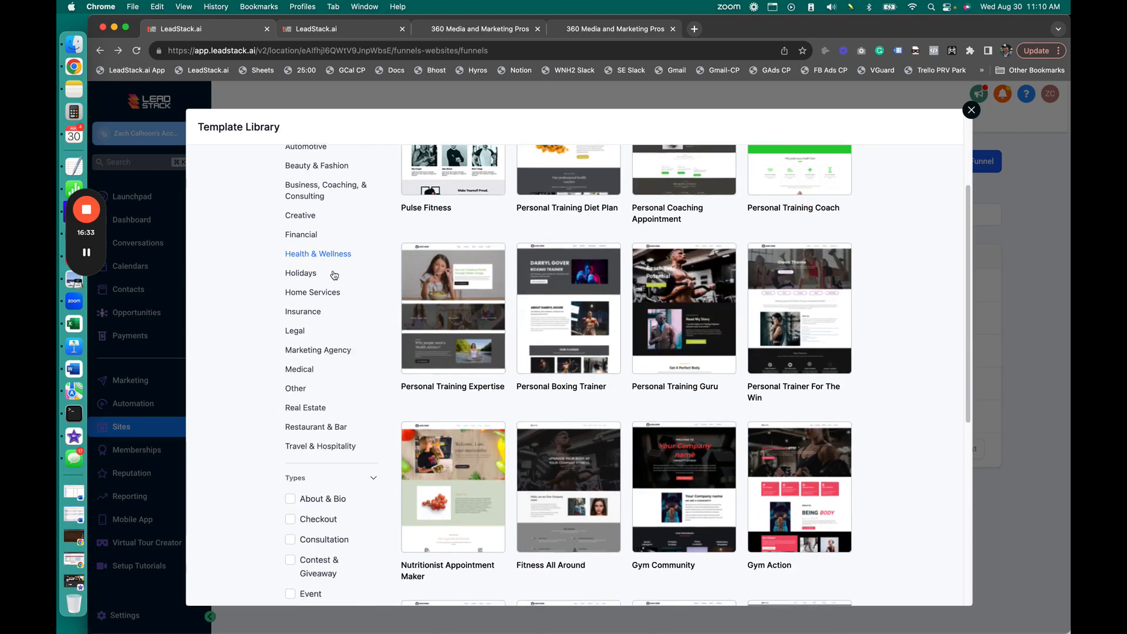
{"action": "left_click", "coordinate": [313, 374]}
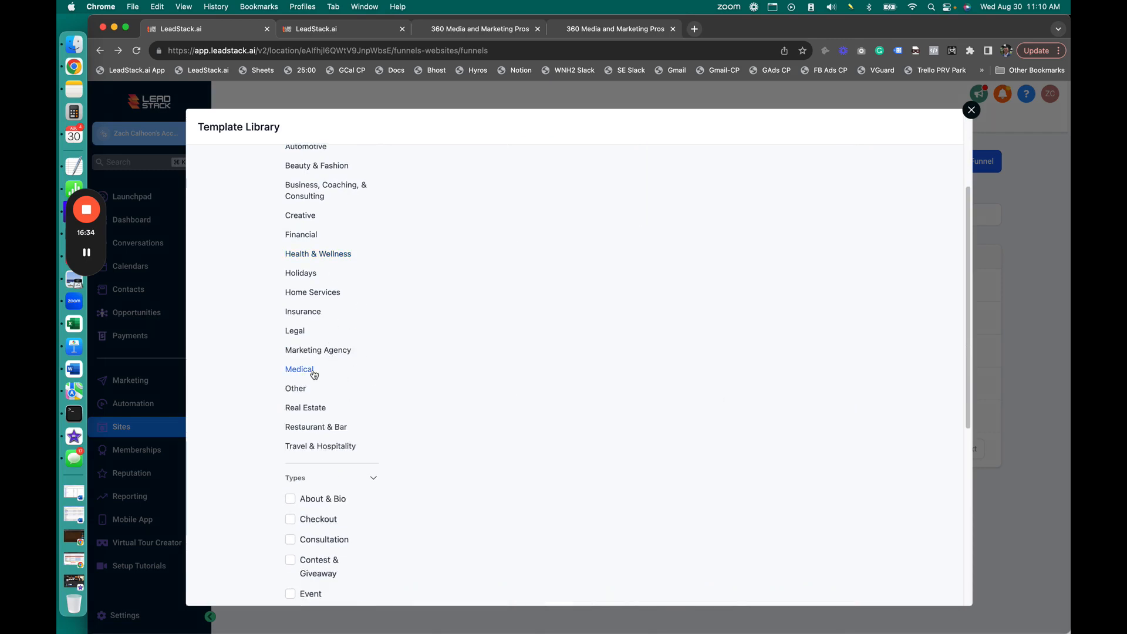
{"action": "left_click", "coordinate": [314, 408]}
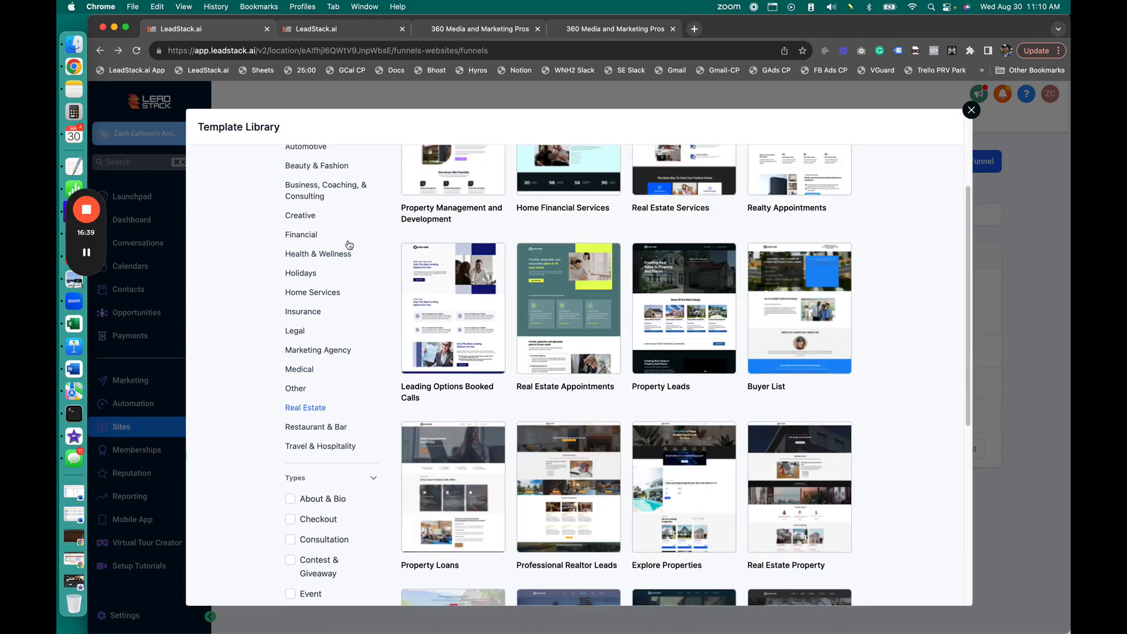
Step: Open the Professional Realtor Leads template and examine its preview, from the hero headline through the property listings to the agents and testimonials
{"action": "mouse_move", "coordinate": [568, 470]}
{"action": "left_click", "coordinate": [610, 443]}
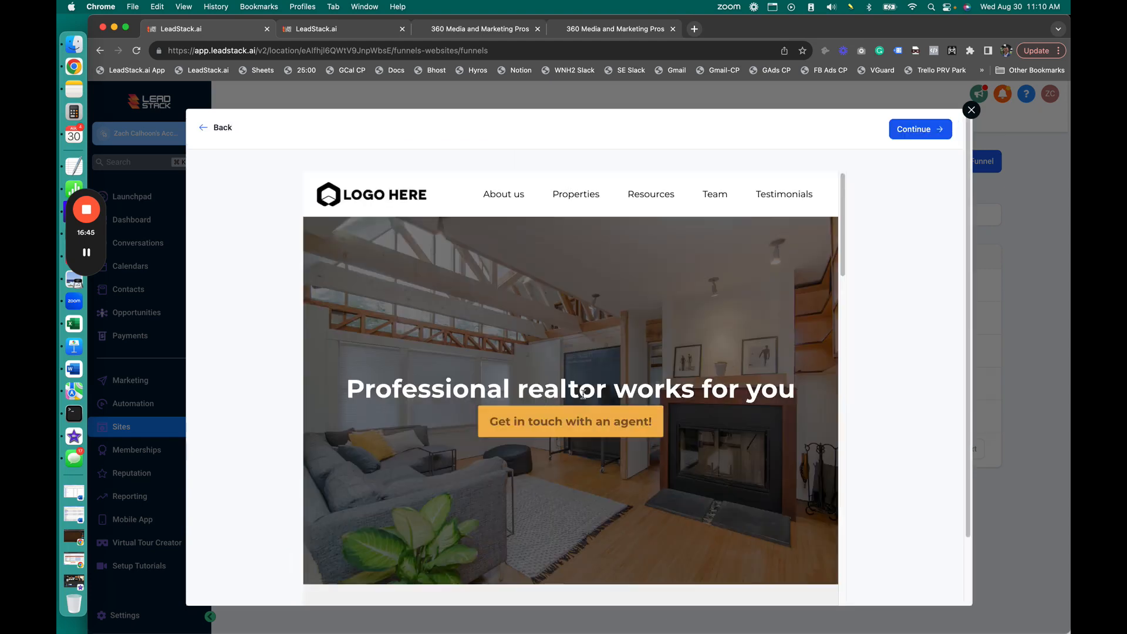
{"action": "left_click_drag", "start_coordinate": [395, 389], "coordinate": [767, 389]}
{"action": "left_click", "coordinate": [720, 403]}
{"action": "scroll", "coordinate": [709, 374], "scroll_direction": "down", "scroll_amount": 5}
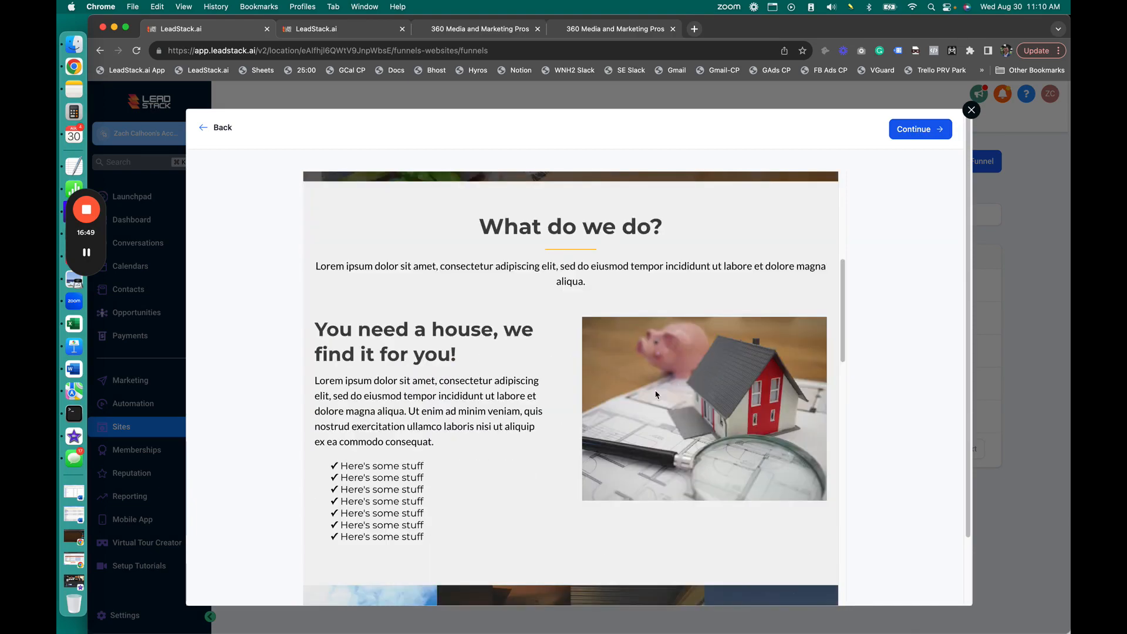
{"action": "scroll", "coordinate": [485, 372], "scroll_direction": "down", "scroll_amount": 8}
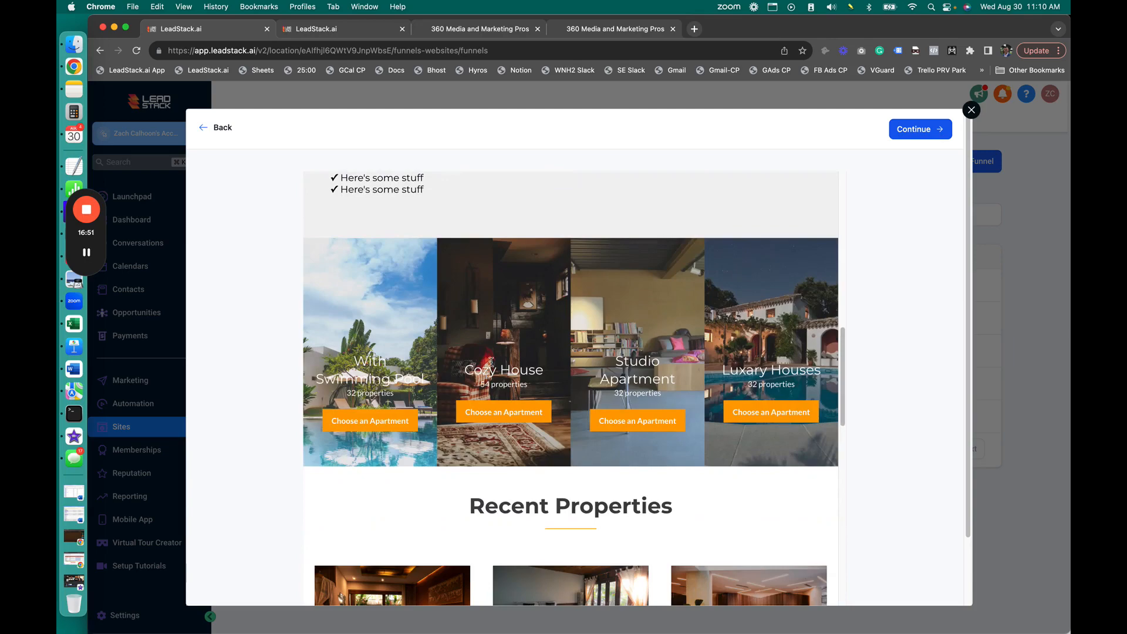
{"action": "scroll", "coordinate": [489, 363], "scroll_direction": "down", "scroll_amount": 10}
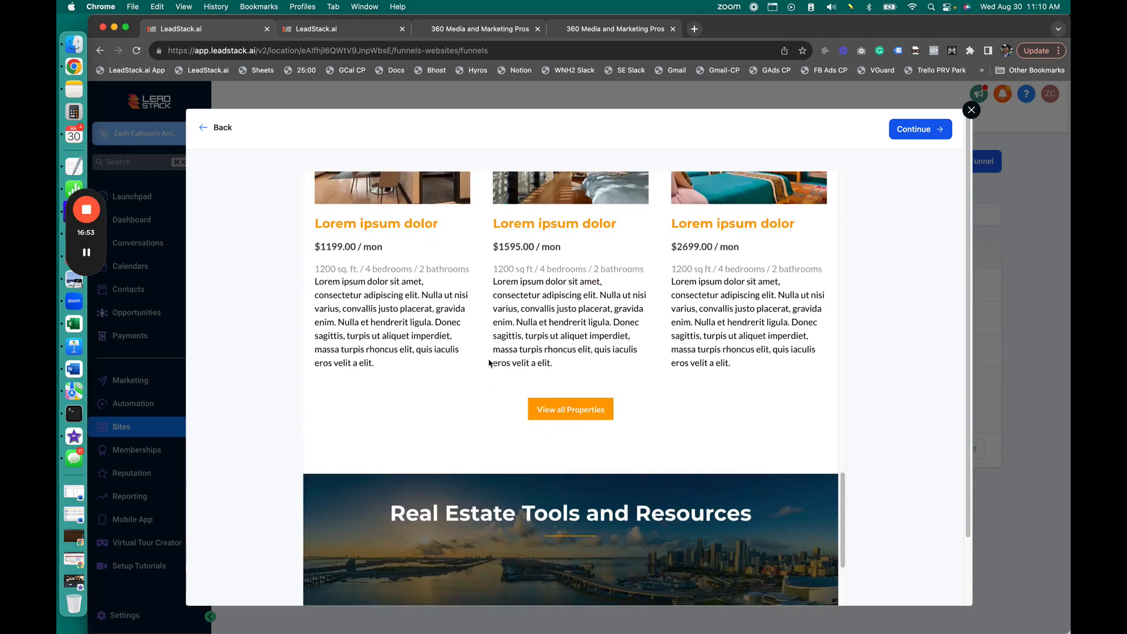
{"action": "scroll", "coordinate": [743, 384], "scroll_direction": "down", "scroll_amount": 3}
{"action": "scroll", "coordinate": [851, 410], "scroll_direction": "down", "scroll_amount": 2}
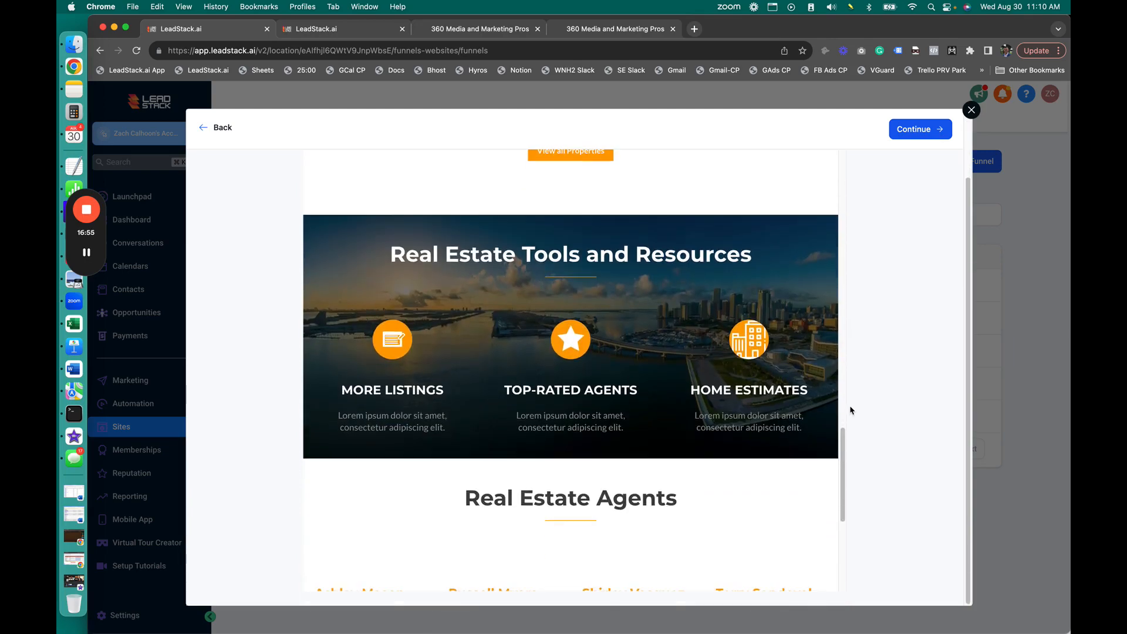
{"action": "scroll", "coordinate": [599, 470], "scroll_direction": "down", "scroll_amount": 7}
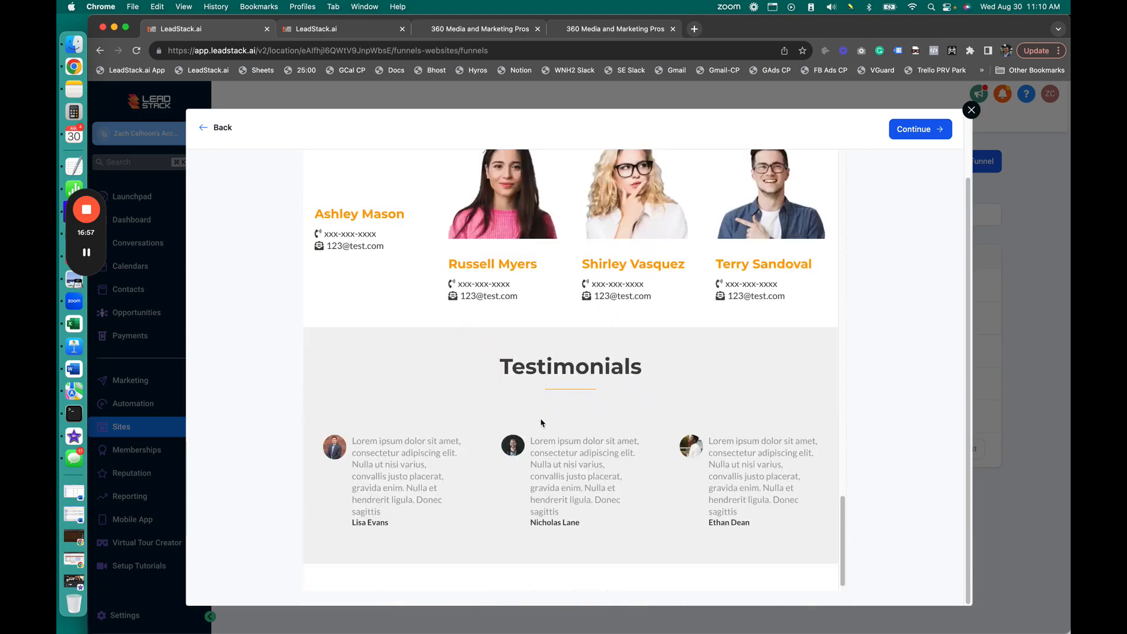
{"action": "scroll", "coordinate": [543, 421], "scroll_direction": "up", "scroll_amount": 3}
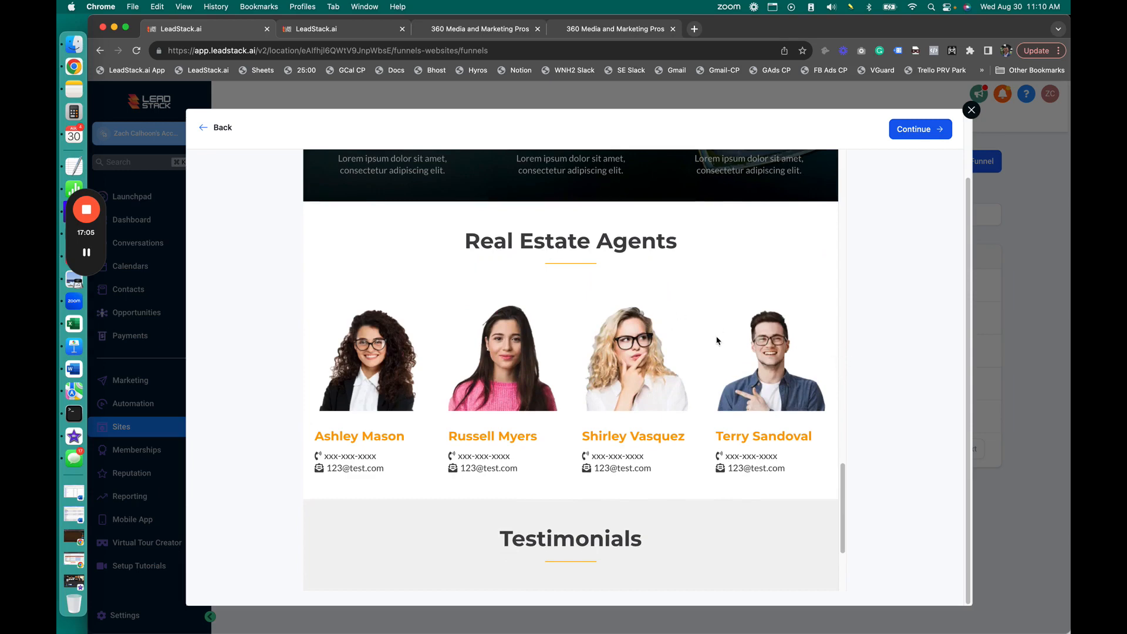
Step: Finish viewing the Professional Realtor Leads preview, return to the Template Library and browse the real estate templates down to the end of the list
{"action": "scroll", "coordinate": [666, 377], "scroll_direction": "down", "scroll_amount": 3}
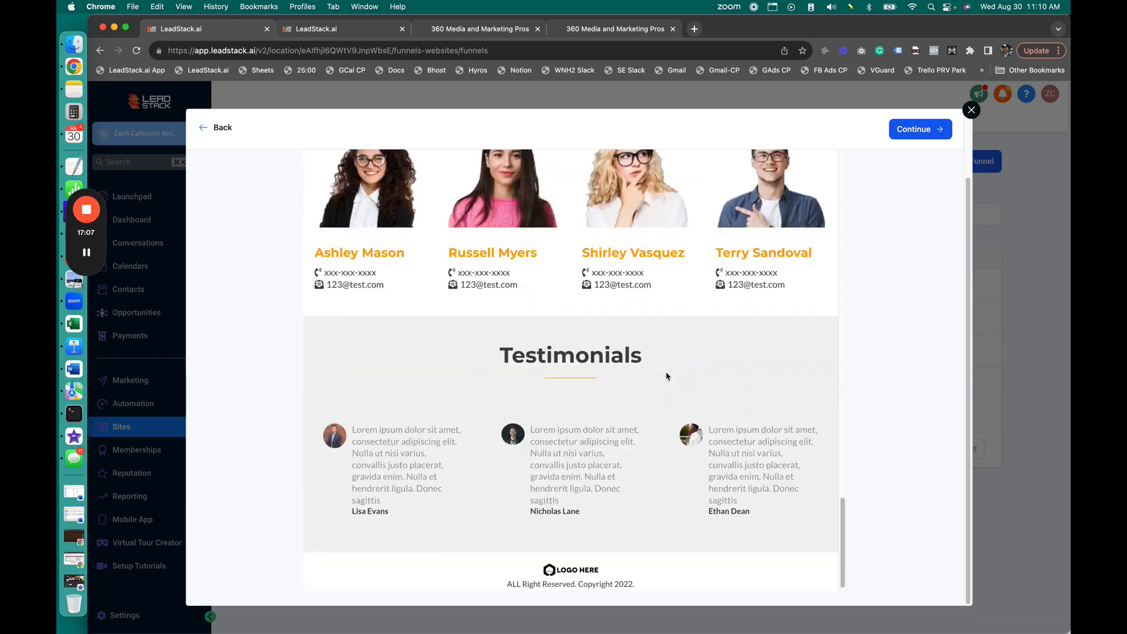
{"action": "scroll", "coordinate": [664, 367], "scroll_direction": "up", "scroll_amount": 20}
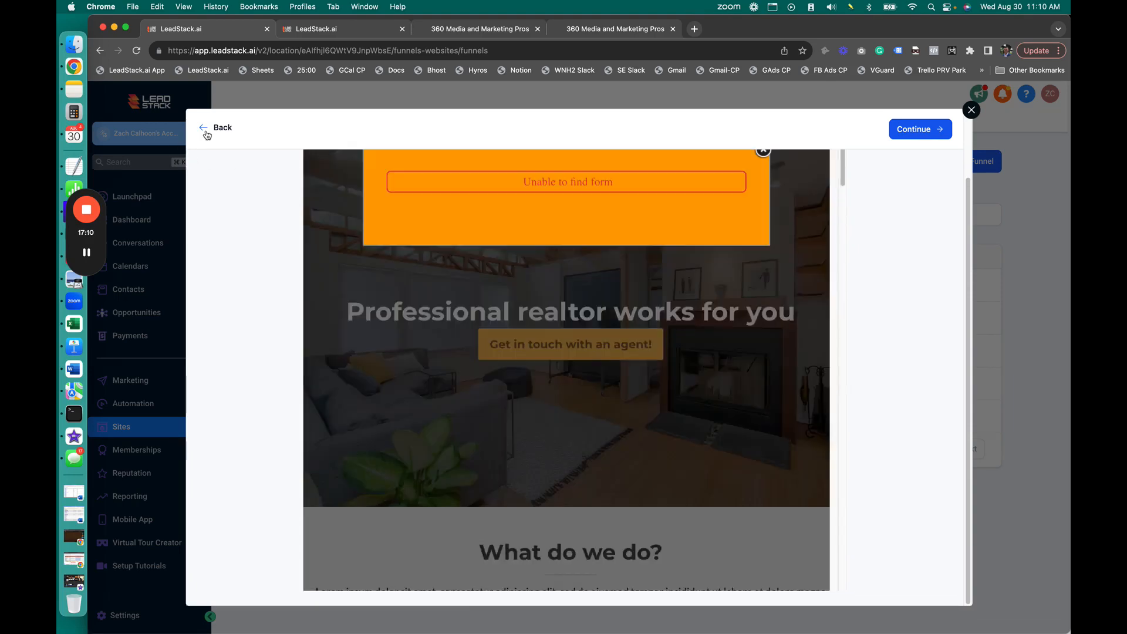
{"action": "left_click", "coordinate": [206, 129]}
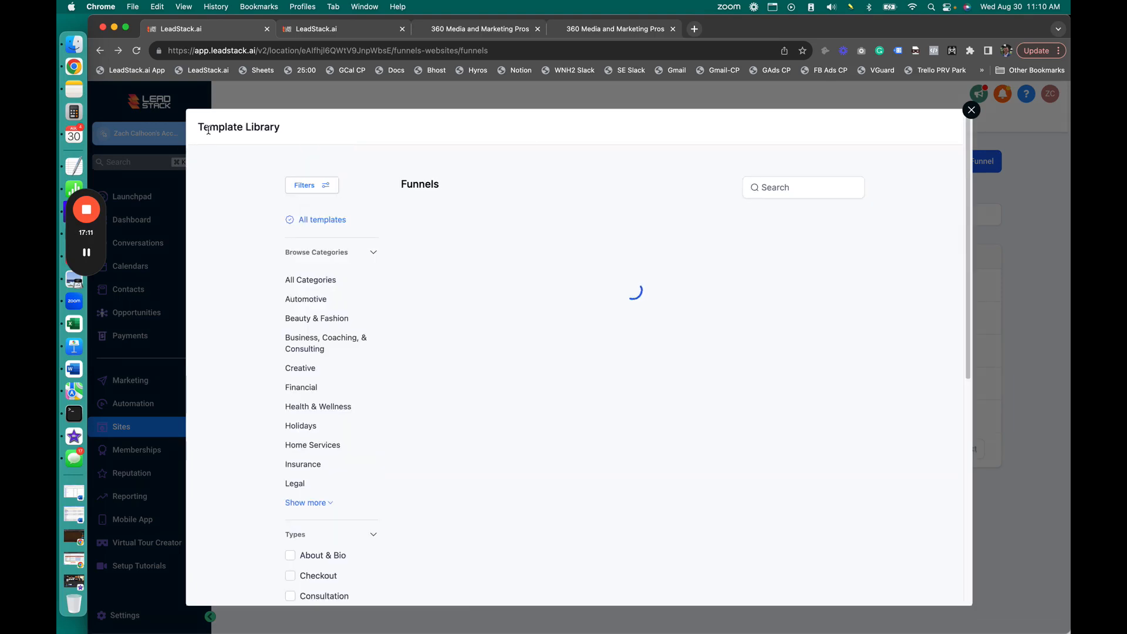
{"action": "mouse_move", "coordinate": [577, 358]}
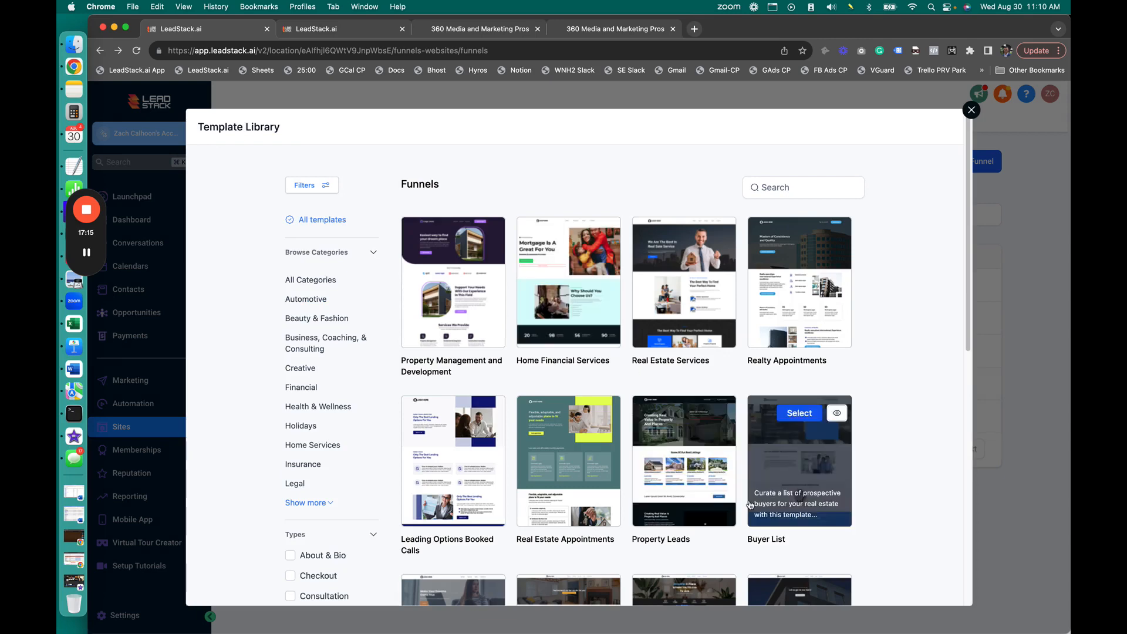
{"action": "scroll", "coordinate": [747, 500], "scroll_direction": "down", "scroll_amount": 3}
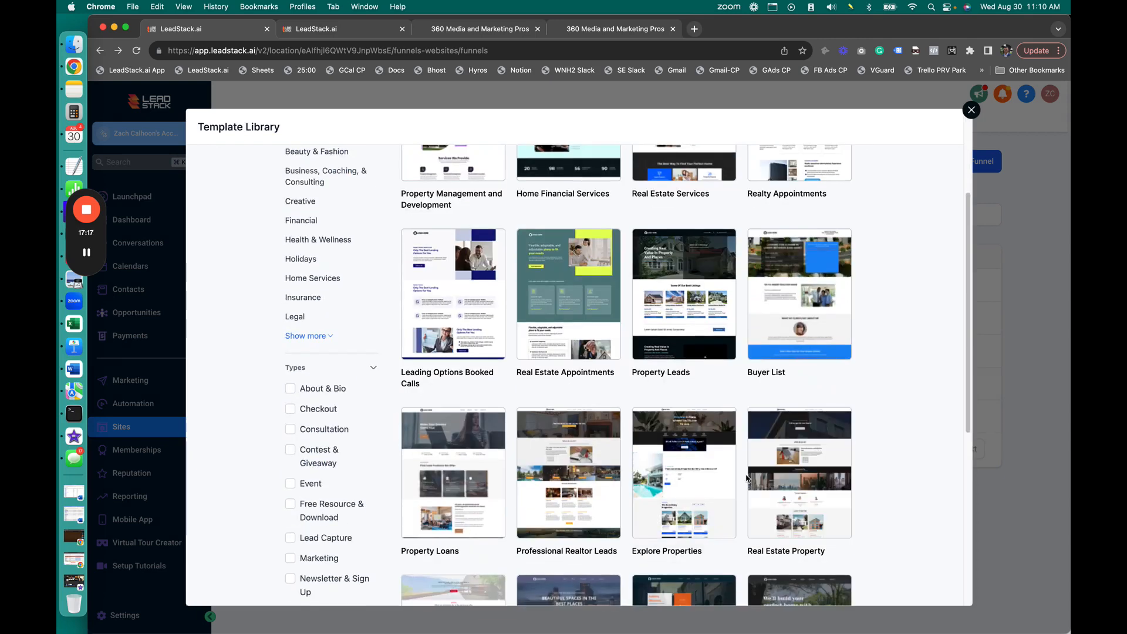
{"action": "scroll", "coordinate": [750, 479], "scroll_direction": "down", "scroll_amount": 3}
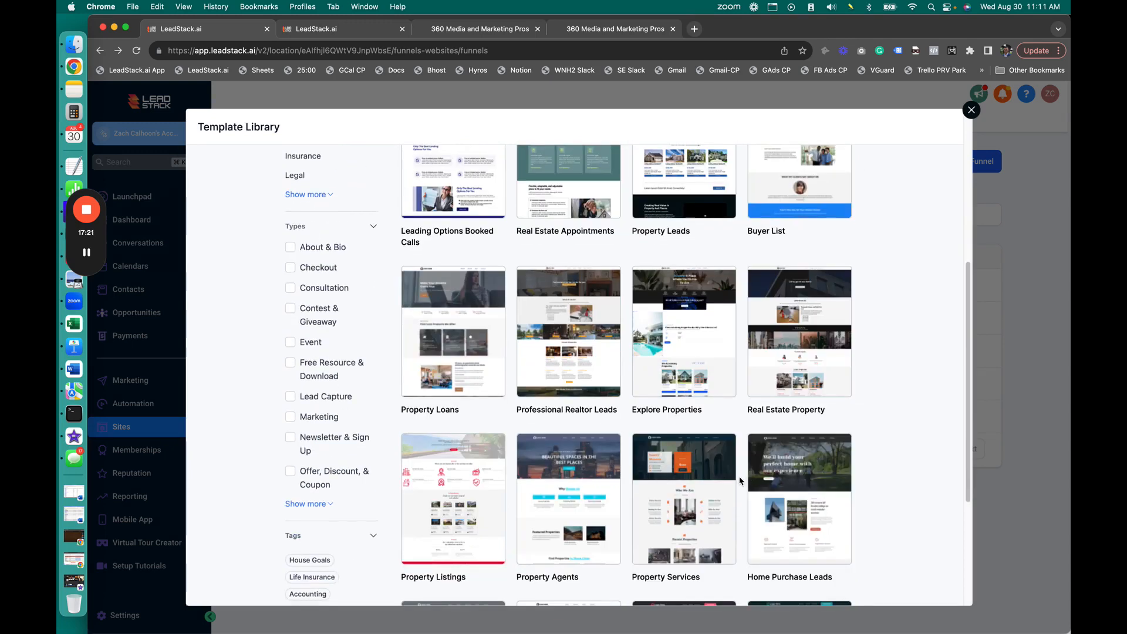
{"action": "scroll", "coordinate": [744, 421], "scroll_direction": "down", "scroll_amount": 1}
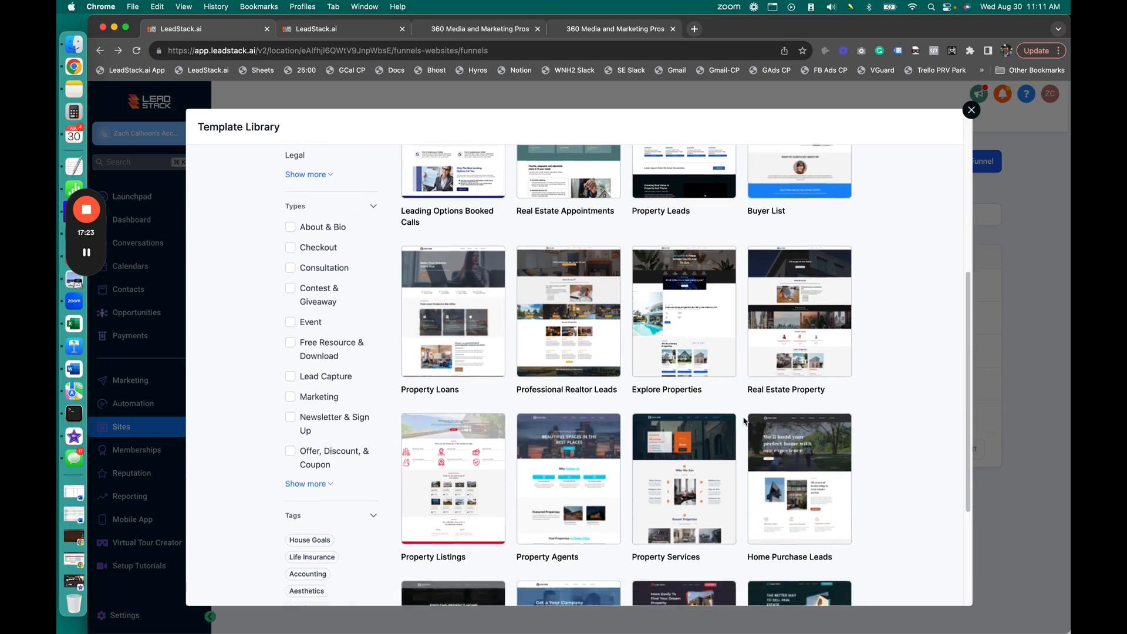
{"action": "scroll", "coordinate": [744, 421], "scroll_direction": "down", "scroll_amount": 4}
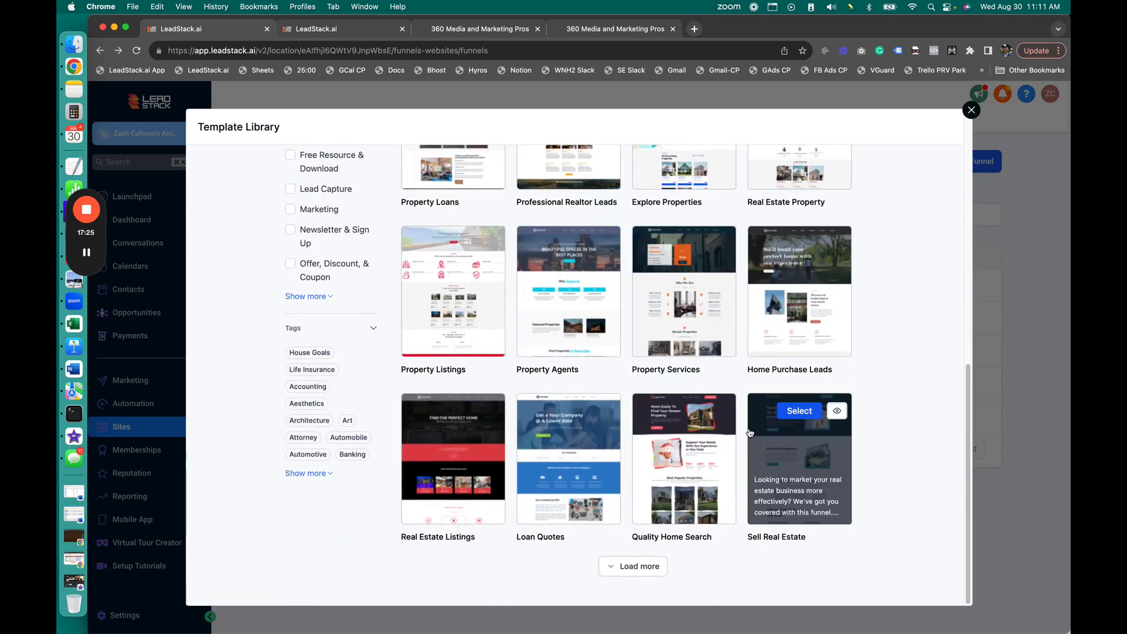
Step: Open the Quality Home Search template and examine its preview from the hero headline through features and testimonials to the footer
{"action": "left_click", "coordinate": [723, 414]}
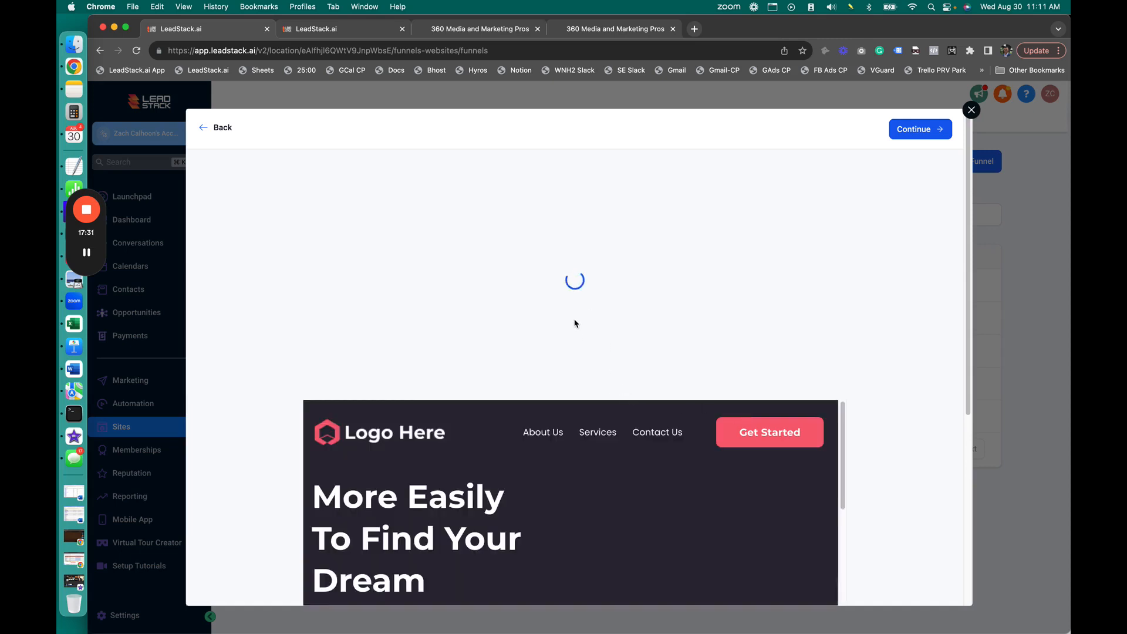
{"action": "scroll", "coordinate": [553, 304], "scroll_direction": "down", "scroll_amount": 5}
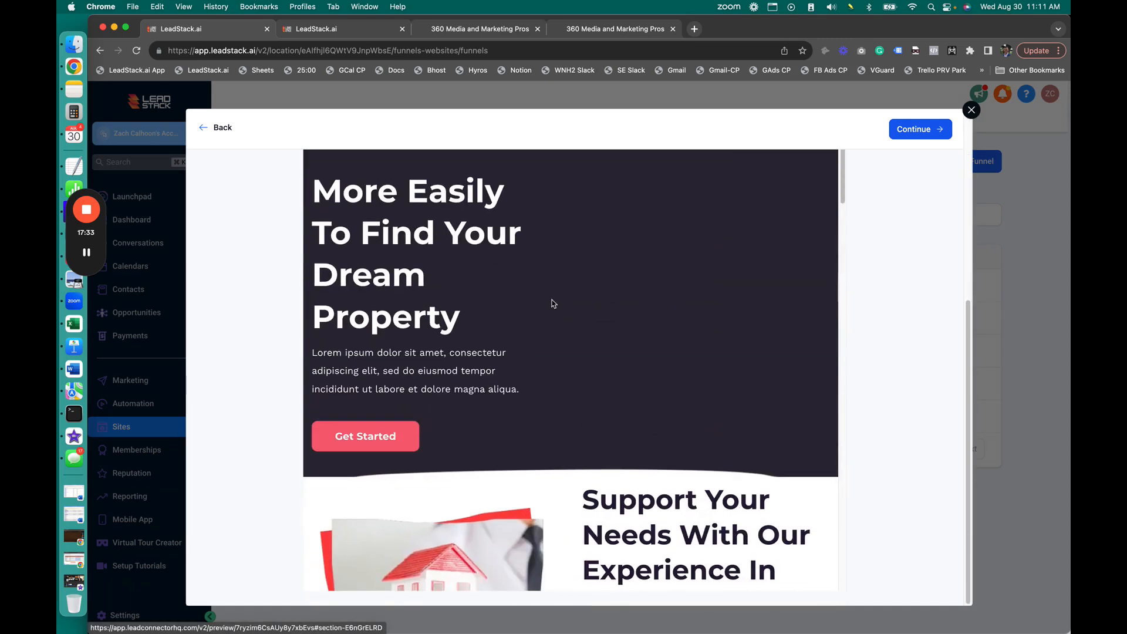
{"action": "scroll", "coordinate": [546, 410], "scroll_direction": "down", "scroll_amount": 6}
{"action": "scroll", "coordinate": [620, 402], "scroll_direction": "down", "scroll_amount": 10}
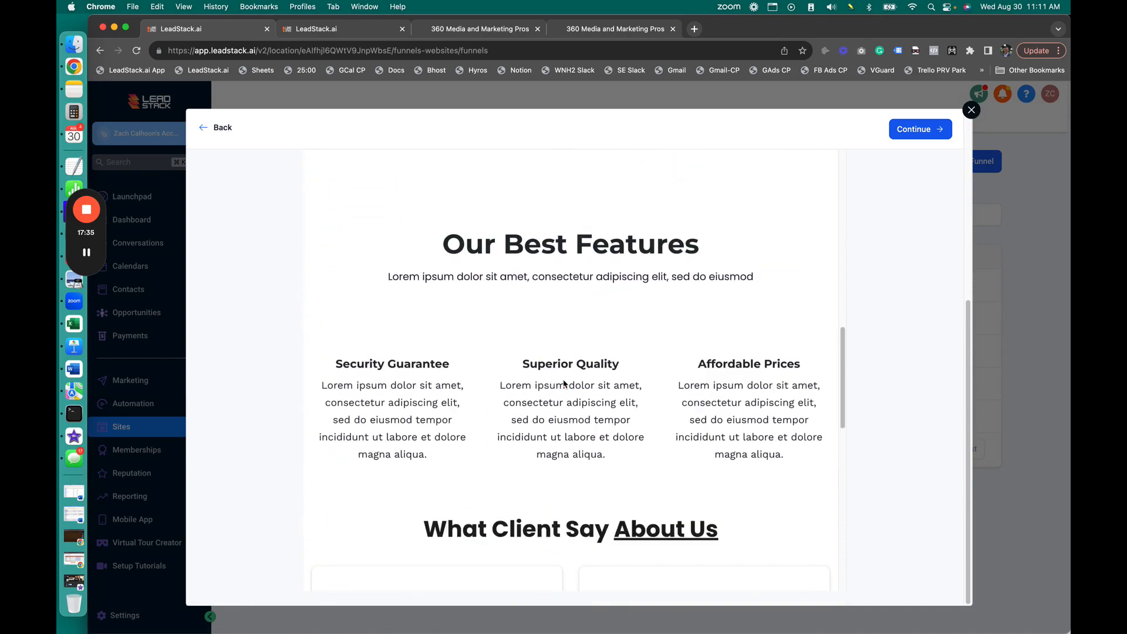
{"action": "scroll", "coordinate": [555, 319], "scroll_direction": "down", "scroll_amount": 15}
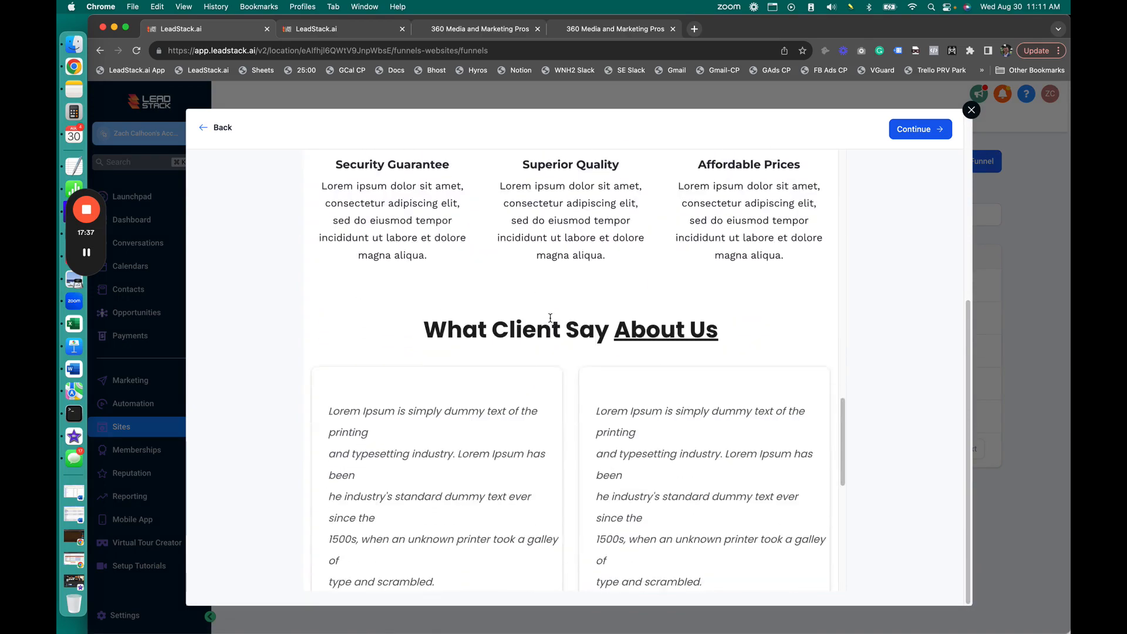
{"action": "scroll", "coordinate": [555, 318], "scroll_direction": "down", "scroll_amount": 5}
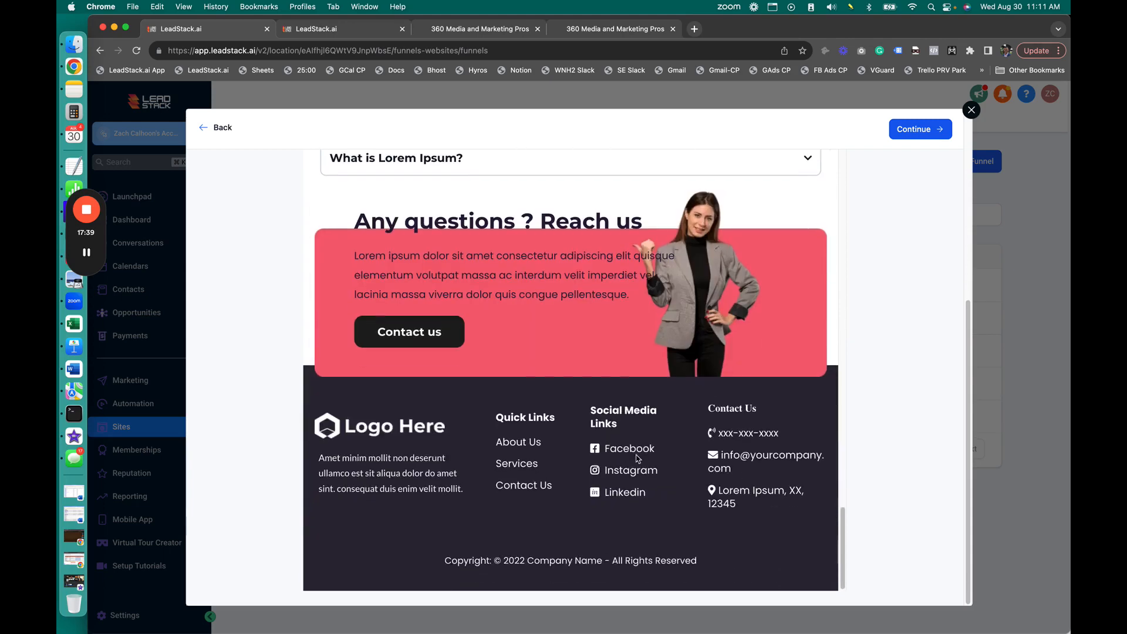
{"action": "scroll", "coordinate": [615, 405], "scroll_direction": "up", "scroll_amount": 20}
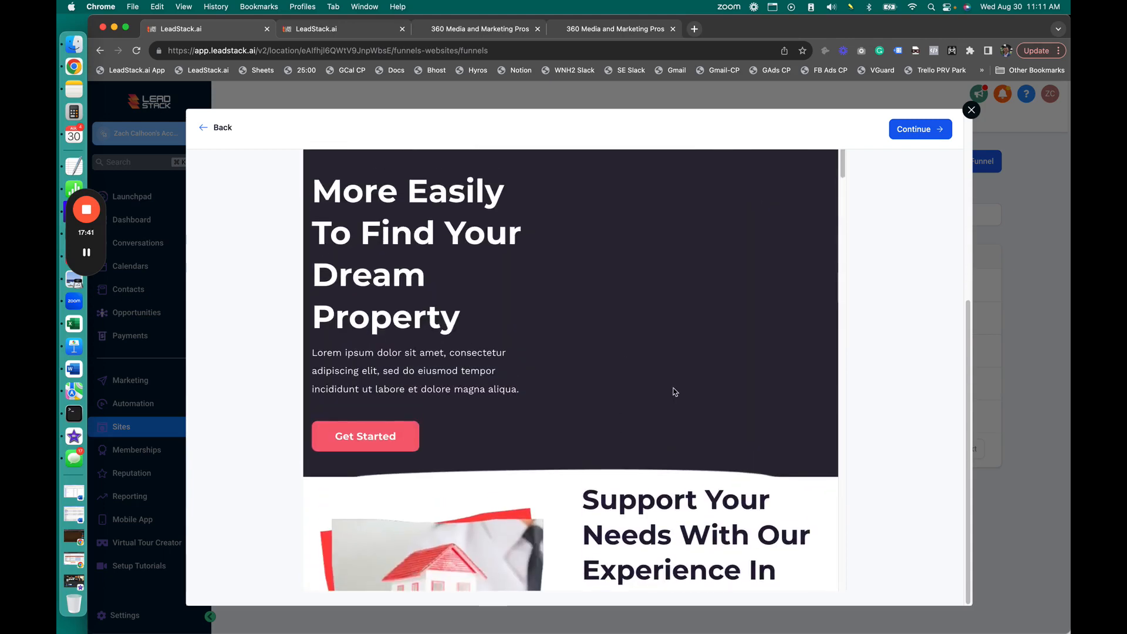
Step: Leave the Template Library and open the live landing page of the Auto Dealers funnel
{"action": "left_click", "coordinate": [972, 111]}
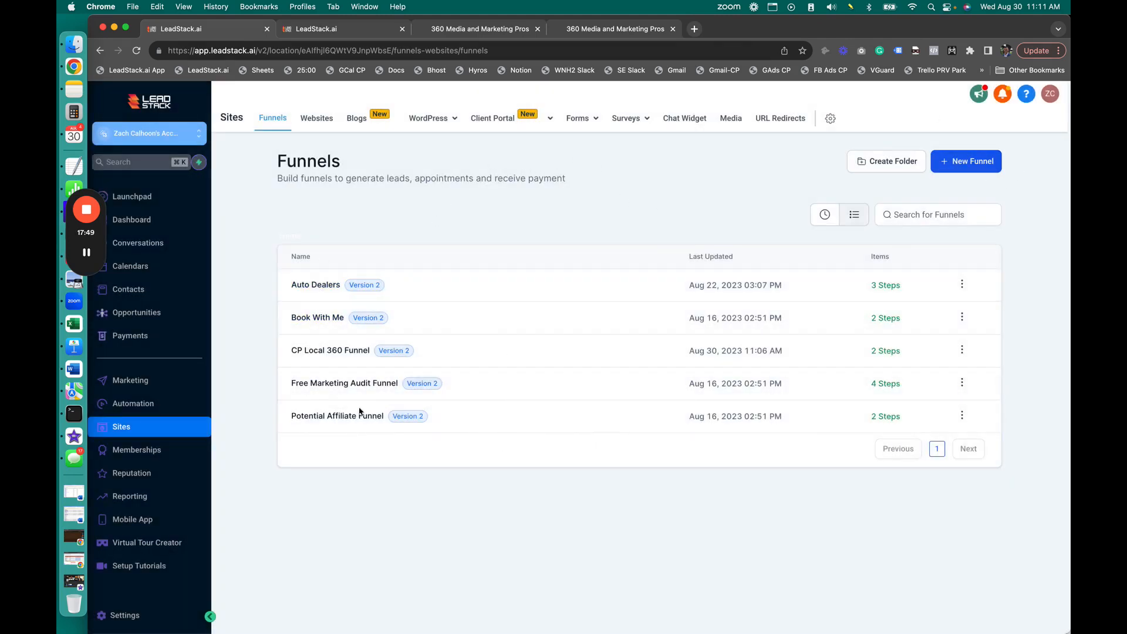
{"action": "left_click", "coordinate": [325, 287]}
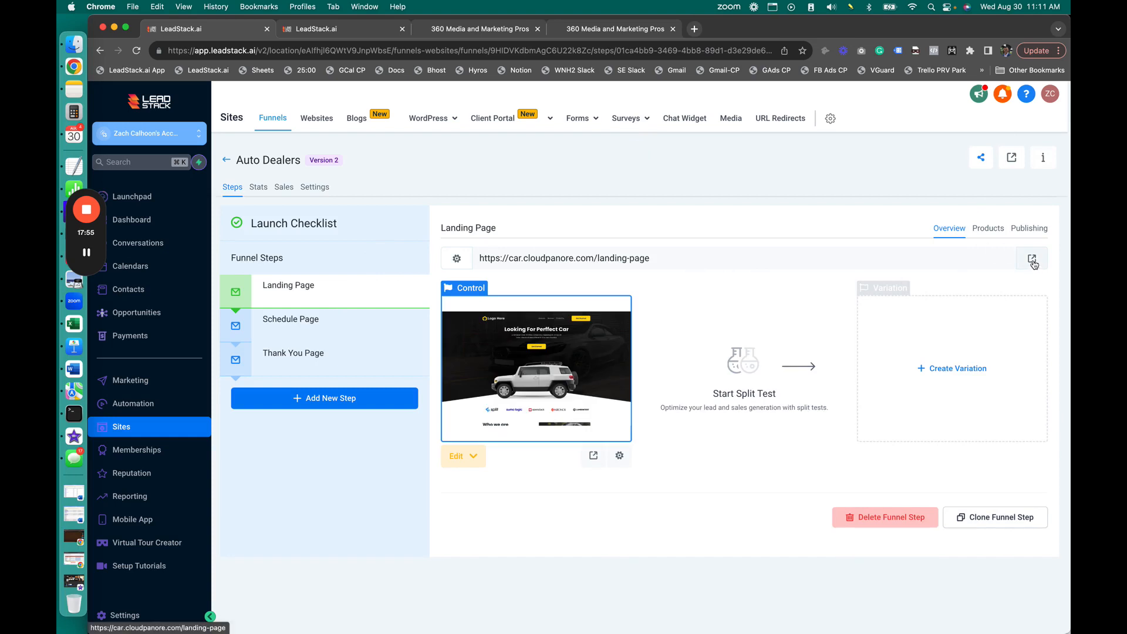
{"action": "left_click", "coordinate": [1033, 258]}
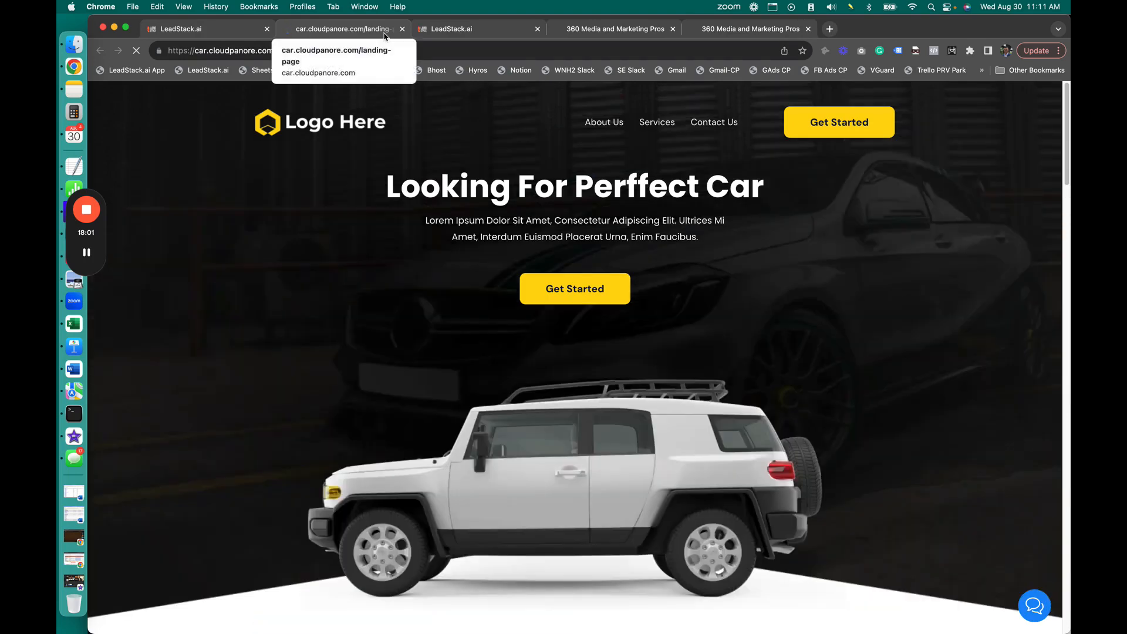
Step: Examine the Auto Dealers landing page from the hero headline through the Who We Are and What We Do sections to the footer
{"action": "scroll", "coordinate": [441, 322], "scroll_direction": "down", "scroll_amount": 3}
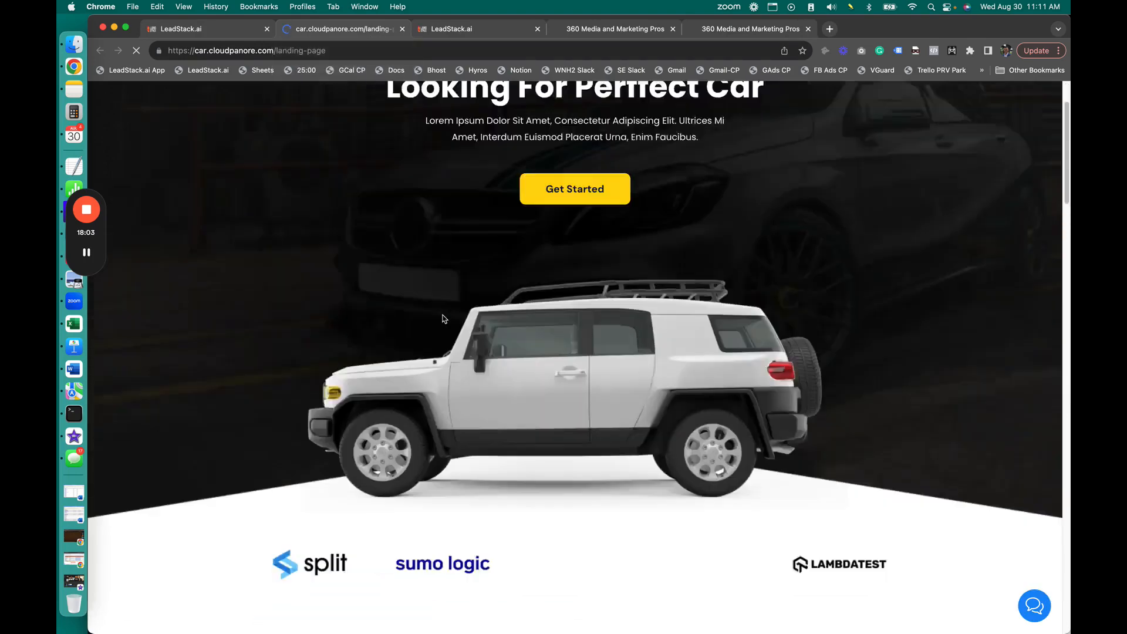
{"action": "scroll", "coordinate": [567, 263], "scroll_direction": "up", "scroll_amount": 3}
{"action": "double_click", "coordinate": [637, 197]}
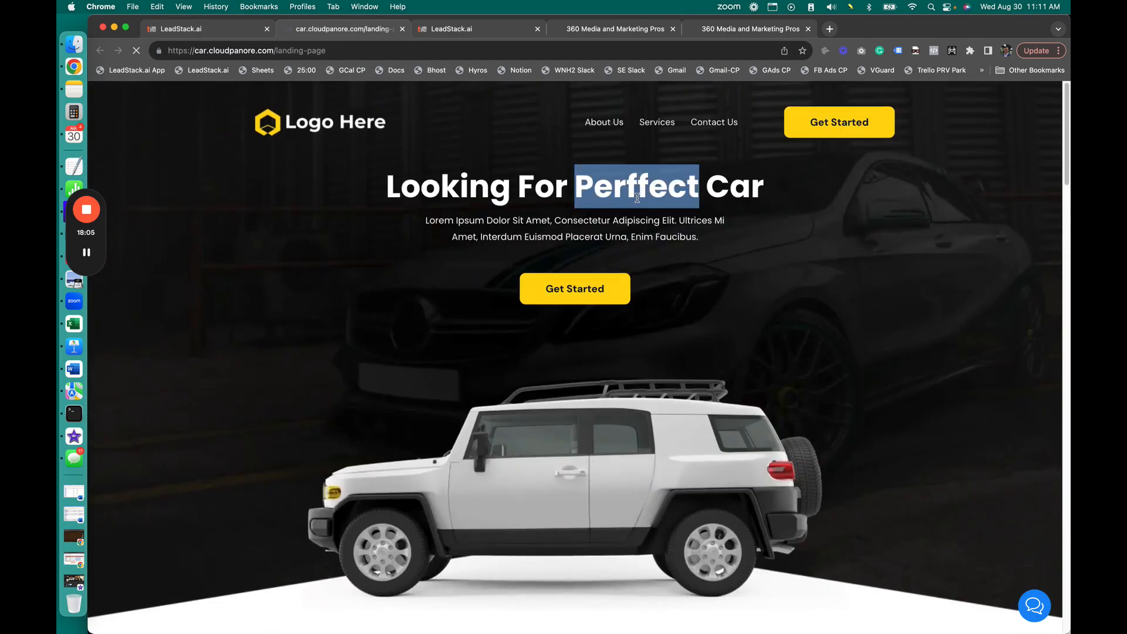
{"action": "scroll", "coordinate": [600, 448], "scroll_direction": "down", "scroll_amount": 3}
{"action": "scroll", "coordinate": [595, 447], "scroll_direction": "down", "scroll_amount": 5}
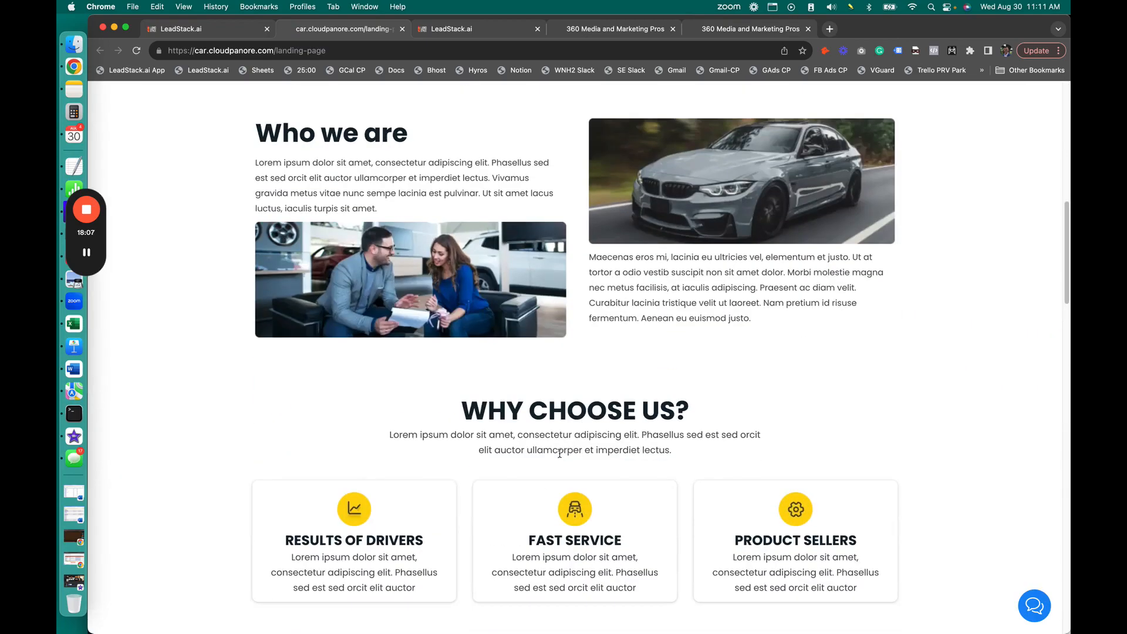
{"action": "scroll", "coordinate": [560, 453], "scroll_direction": "down", "scroll_amount": 12}
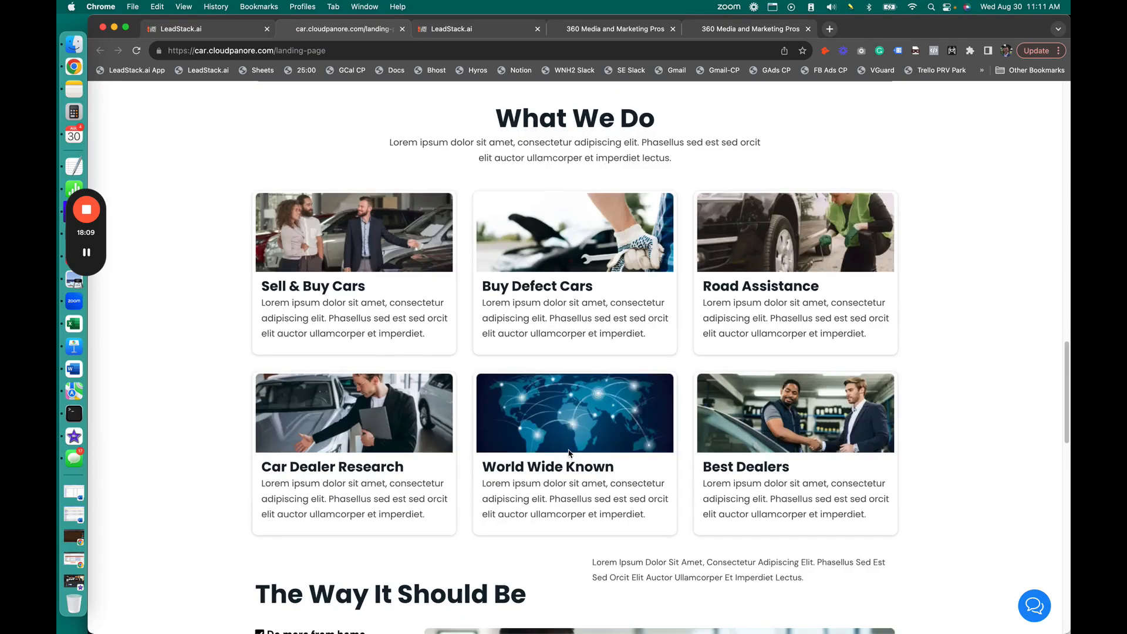
{"action": "scroll", "coordinate": [568, 453], "scroll_direction": "down", "scroll_amount": 10}
{"action": "scroll", "coordinate": [594, 439], "scroll_direction": "down", "scroll_amount": 10}
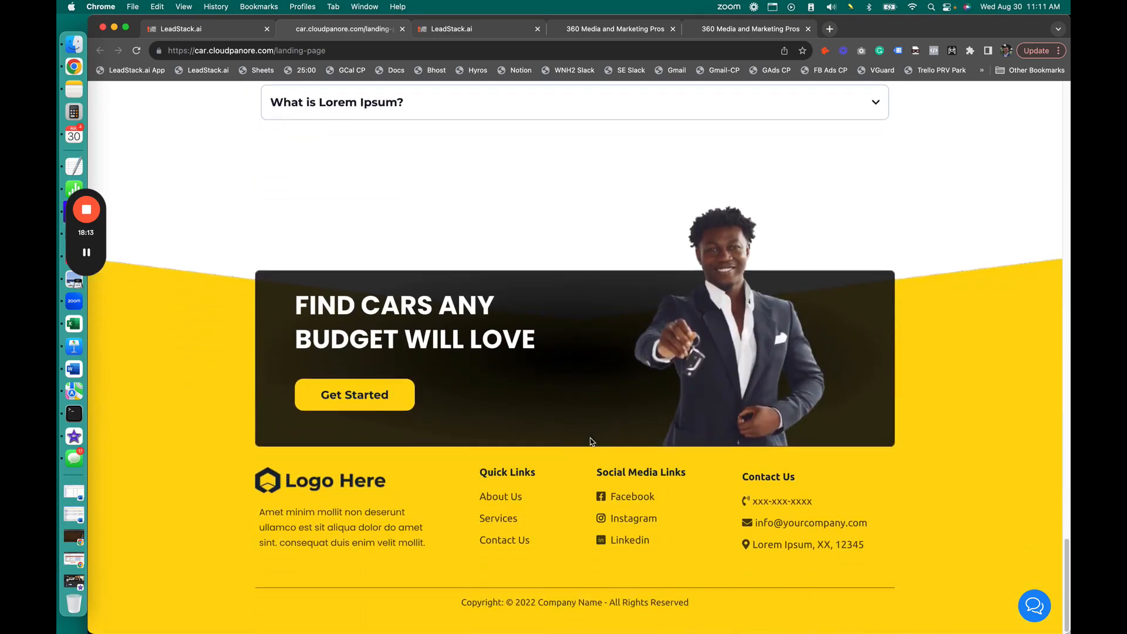
{"action": "scroll", "coordinate": [592, 435], "scroll_direction": "up", "scroll_amount": 20}
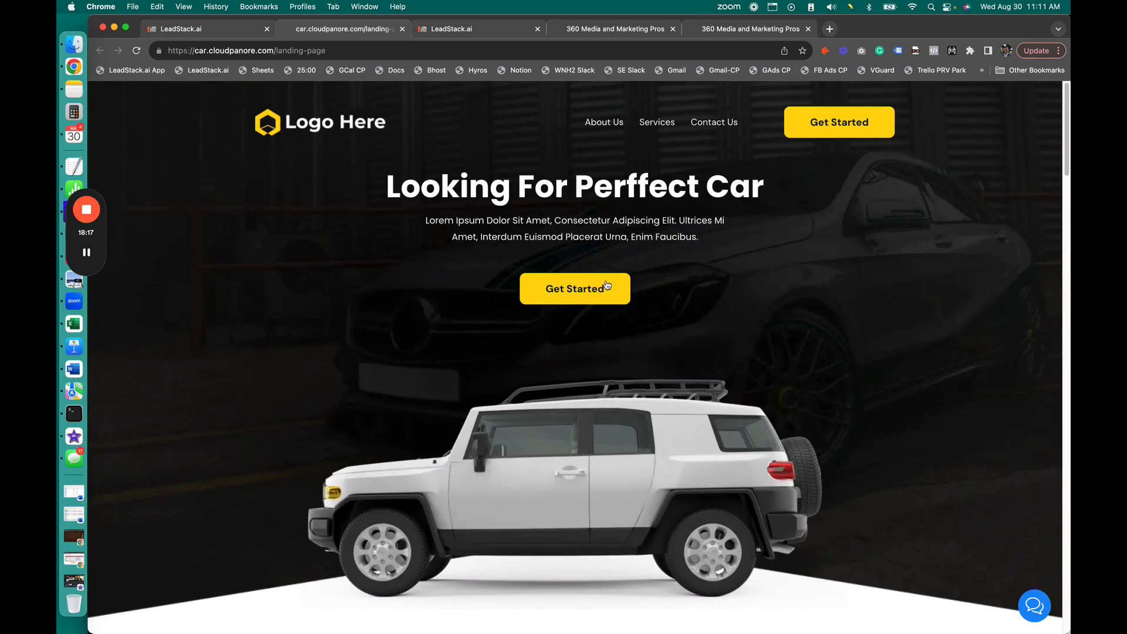
Step: Open the Get Started form on the car landing page, view its contact fields and close it
{"action": "left_click", "coordinate": [599, 286]}
{"action": "left_click", "coordinate": [762, 150]}
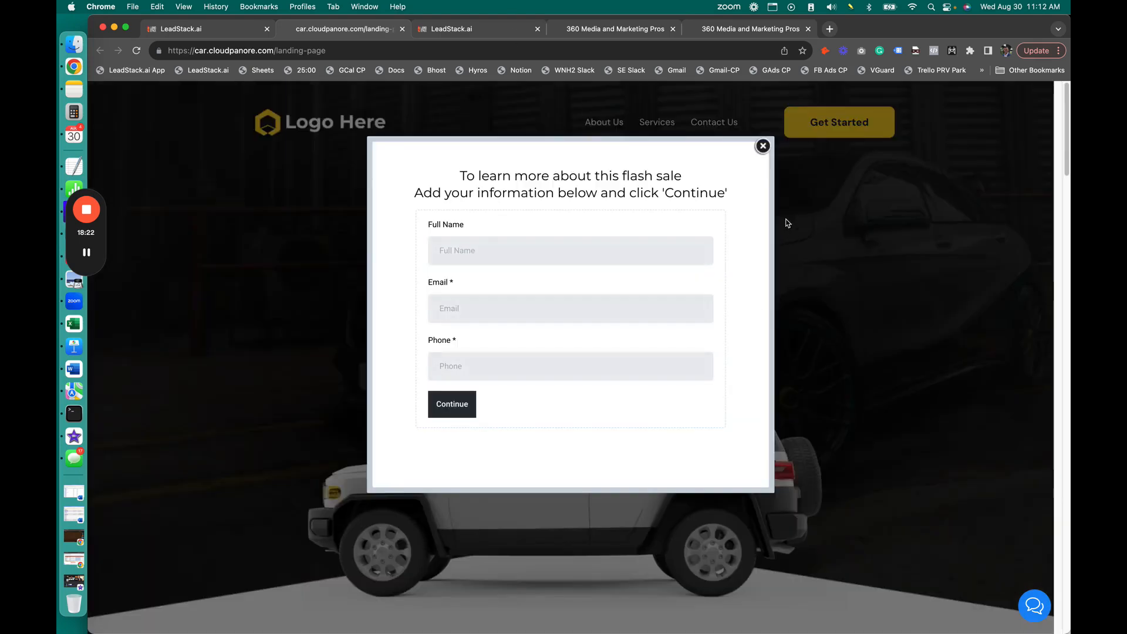
{"action": "left_click", "coordinate": [762, 146]}
Step: Go back to LeadStack, return from the Auto Dealers funnel to the funnel list and open the CP Local 360 Funnel
{"action": "left_click", "coordinate": [230, 29]}
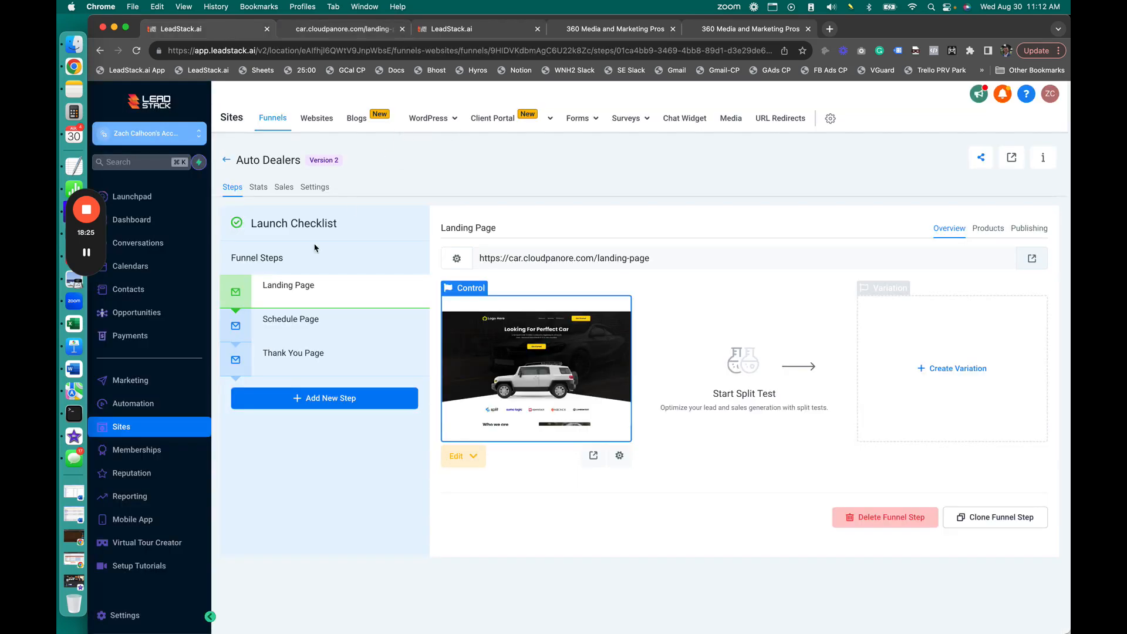
{"action": "left_click", "coordinate": [227, 163]}
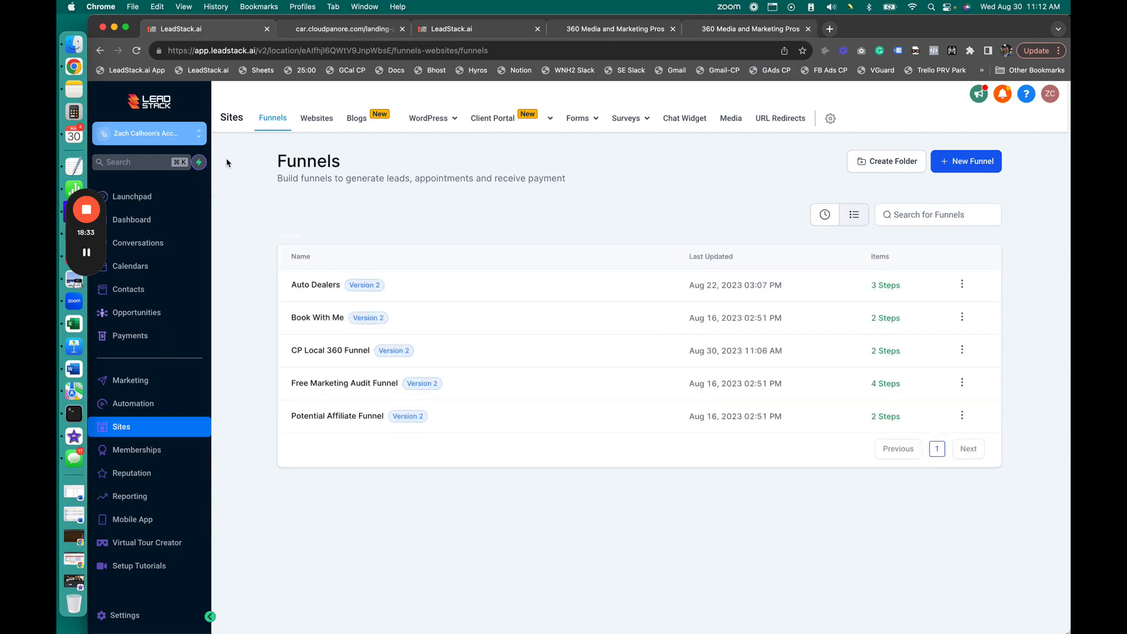
{"action": "left_click", "coordinate": [341, 358]}
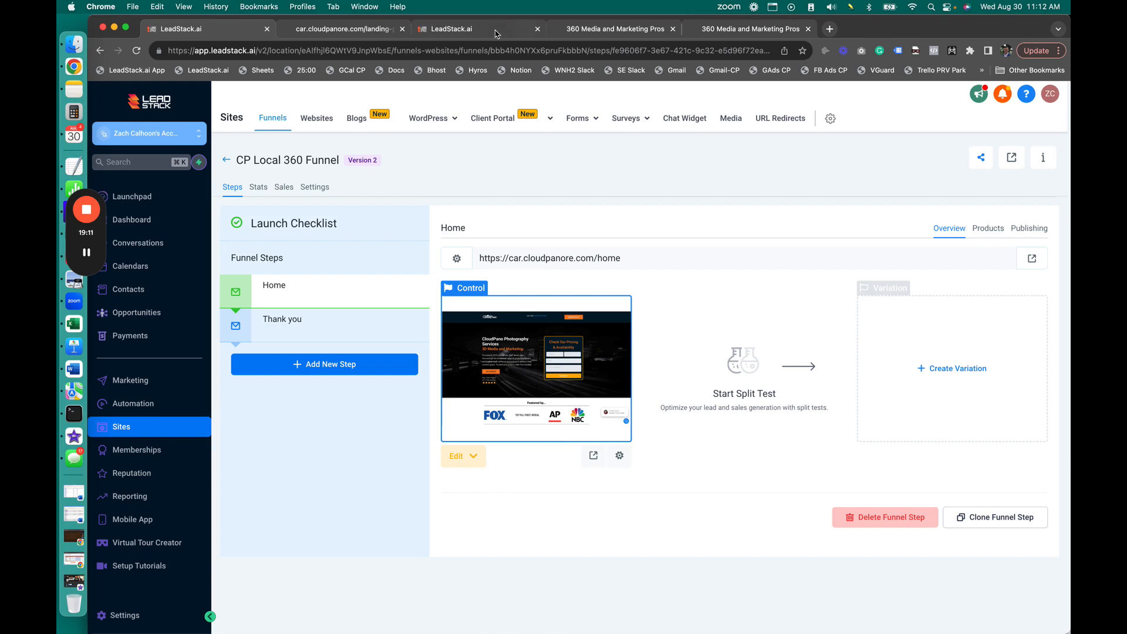
Step: Open the bookmarked LeadStack.ai homepage in a new tab and examine it from the hero section through the tool comparison to the webinar training offer
{"action": "right_click", "coordinate": [210, 74]}
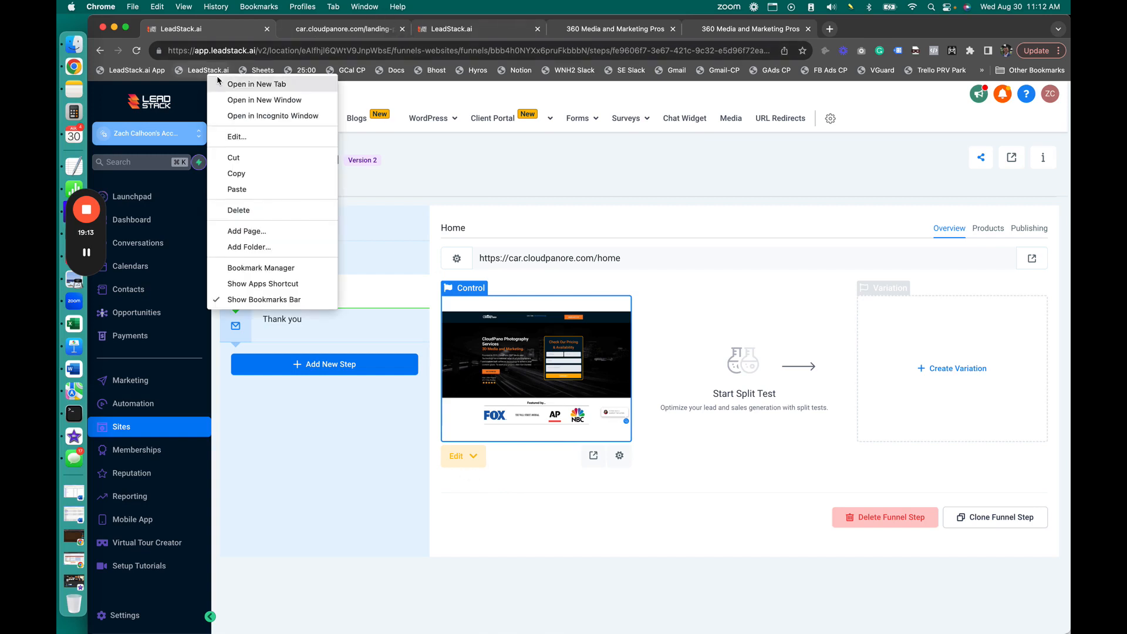
{"action": "left_click", "coordinate": [235, 84]}
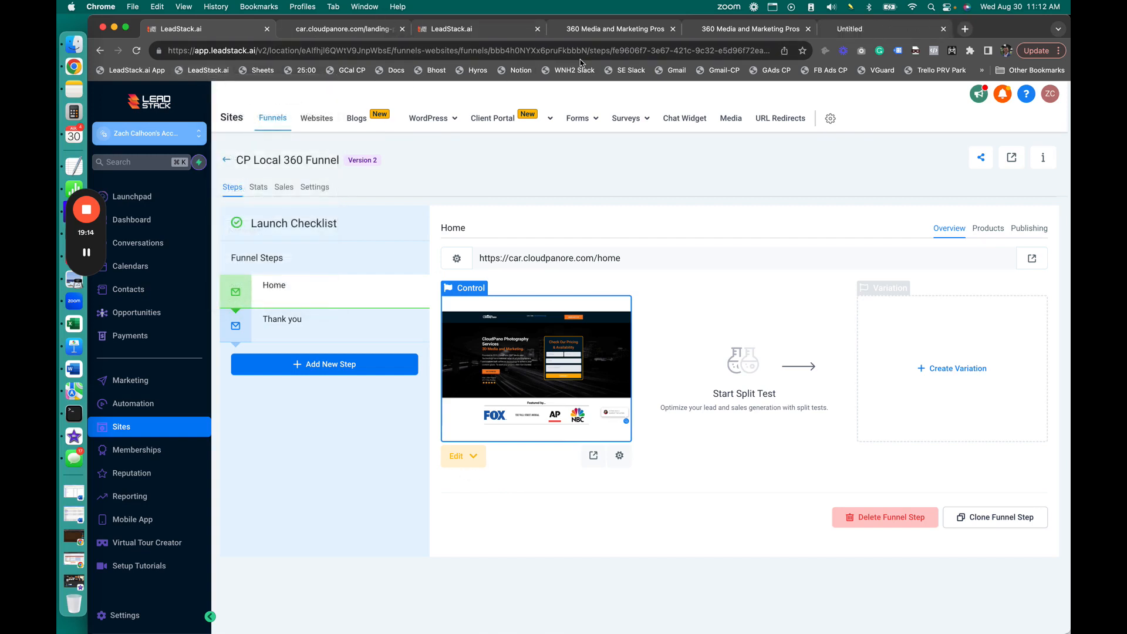
{"action": "left_click", "coordinate": [870, 32]}
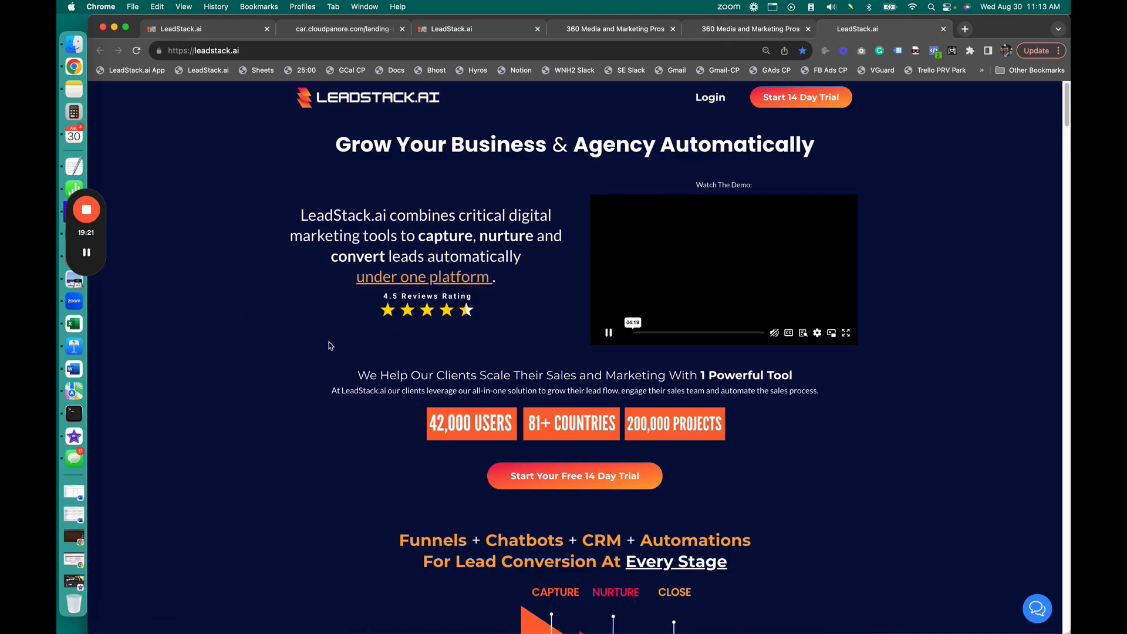
{"action": "scroll", "coordinate": [329, 345], "scroll_direction": "down", "scroll_amount": 15}
{"action": "scroll", "coordinate": [329, 345], "scroll_direction": "down", "scroll_amount": 20}
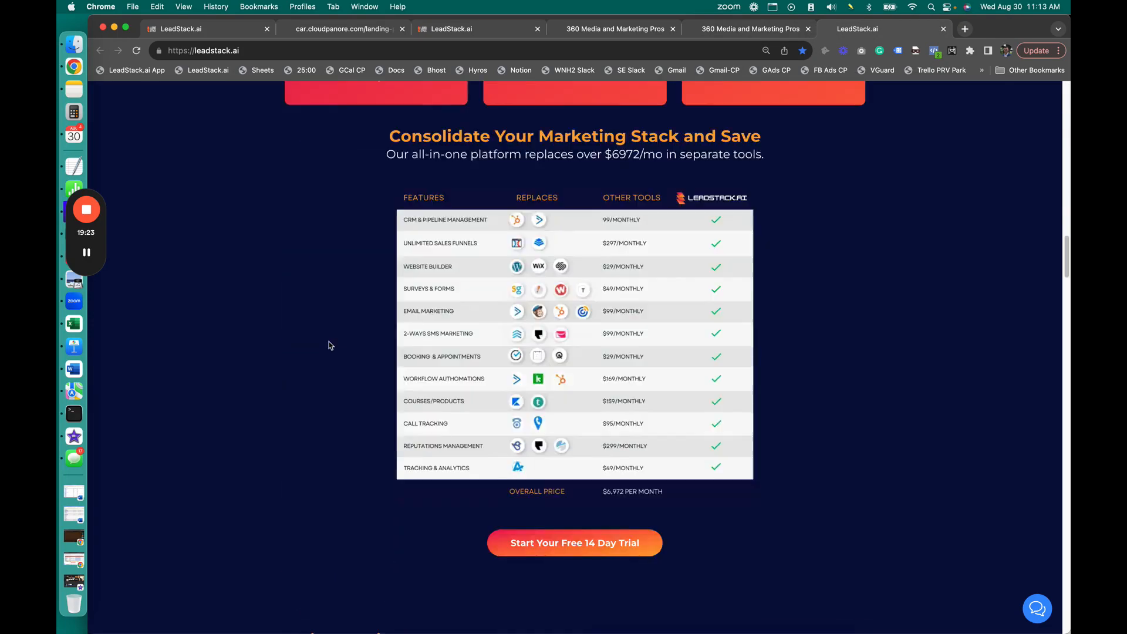
{"action": "scroll", "coordinate": [329, 346], "scroll_direction": "down", "scroll_amount": 15}
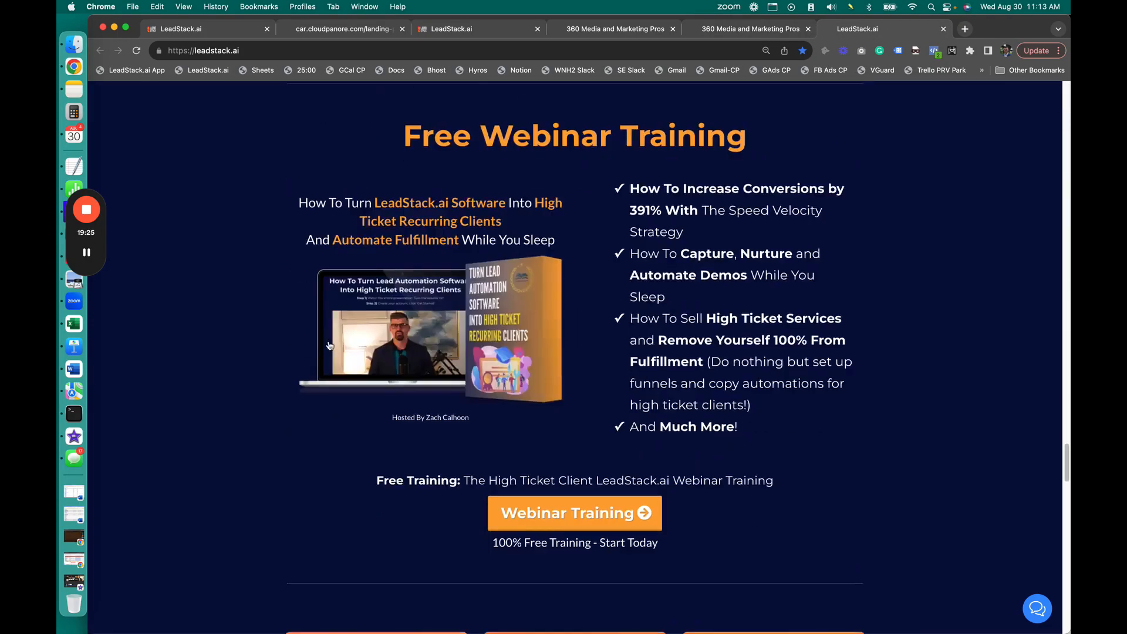
{"action": "scroll", "coordinate": [269, 98], "scroll_direction": "up", "scroll_amount": 4}
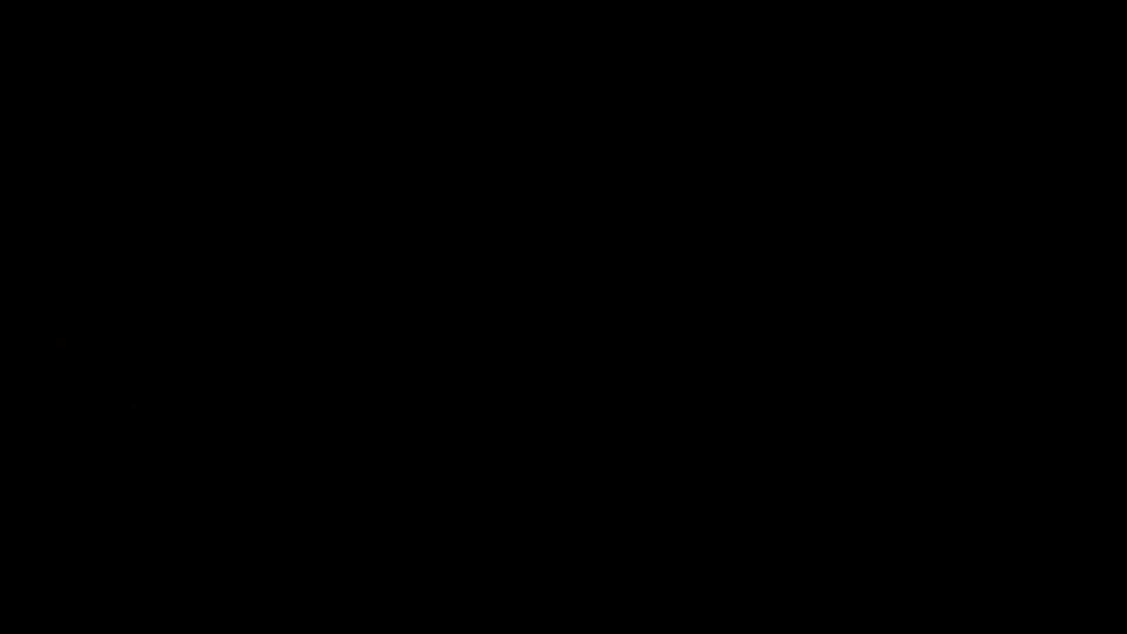